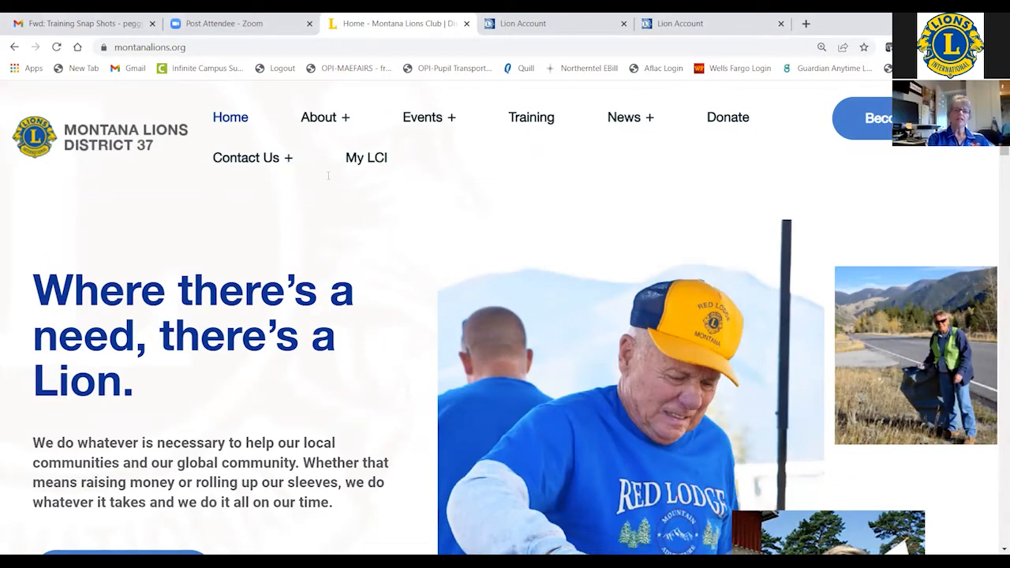
Step: Open My LCI from the Montana Lions site and sign in to the Lion Account with the account password
left_click(368, 160)
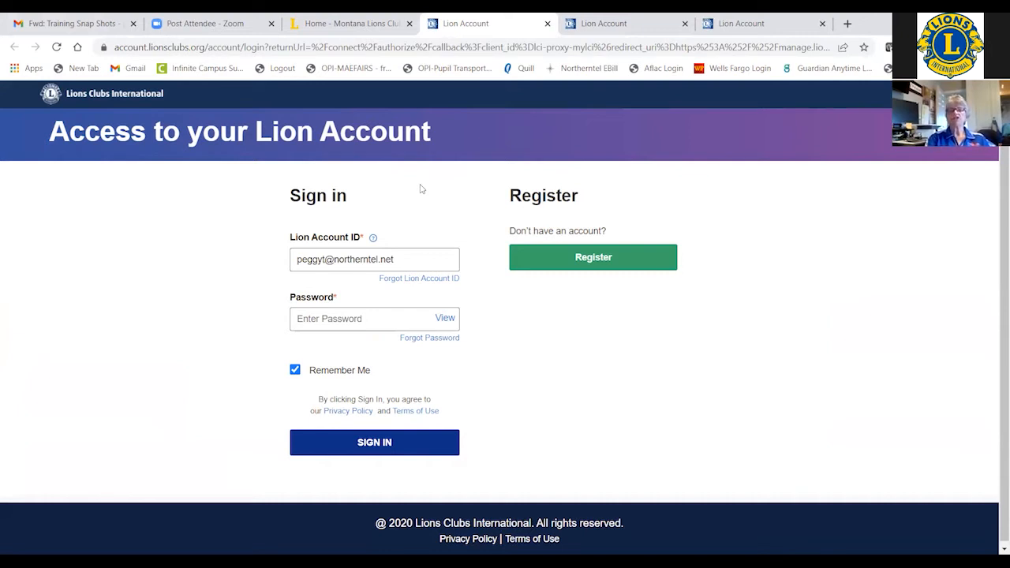
left_click(397, 323)
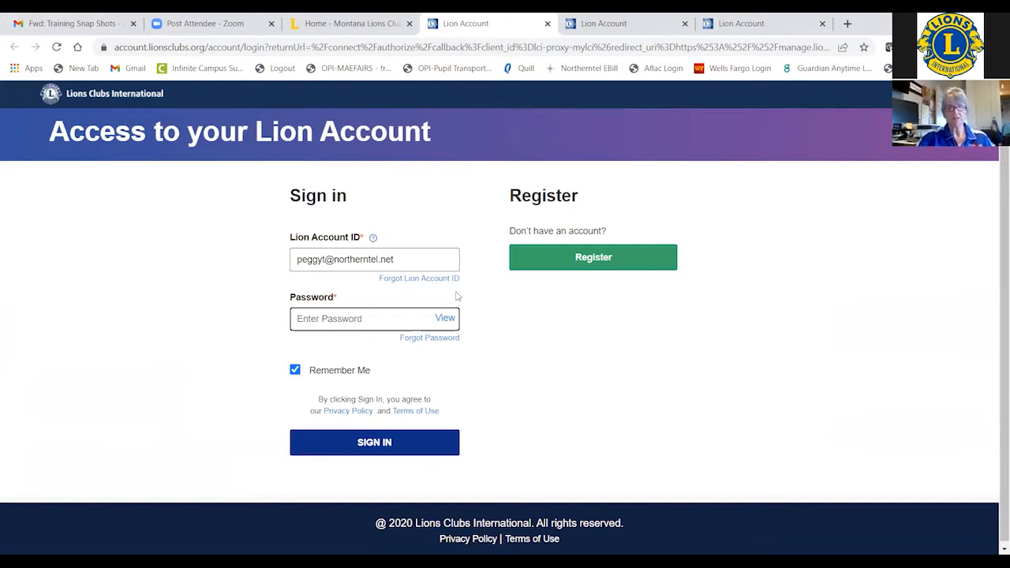
type("***")
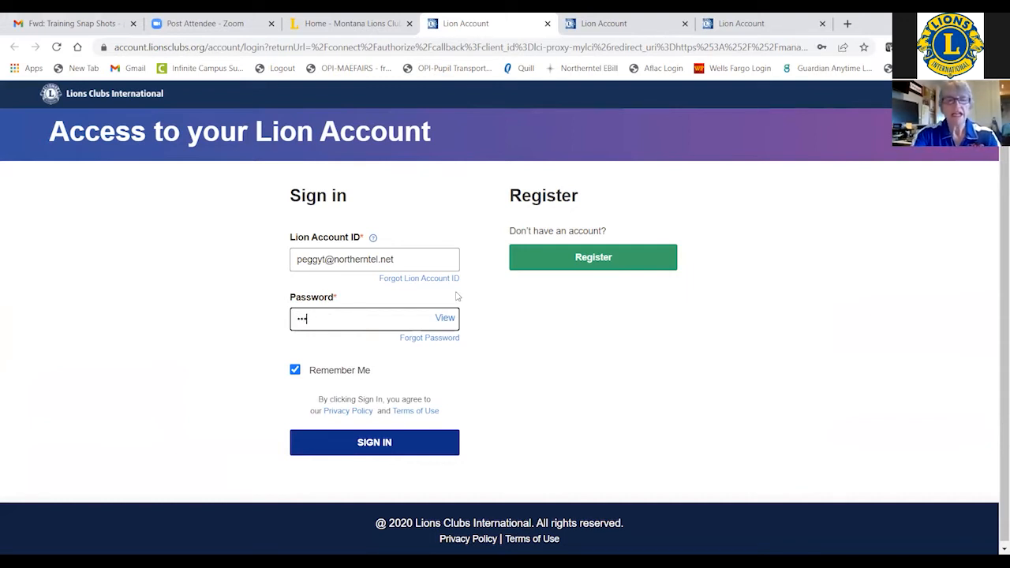
type("****")
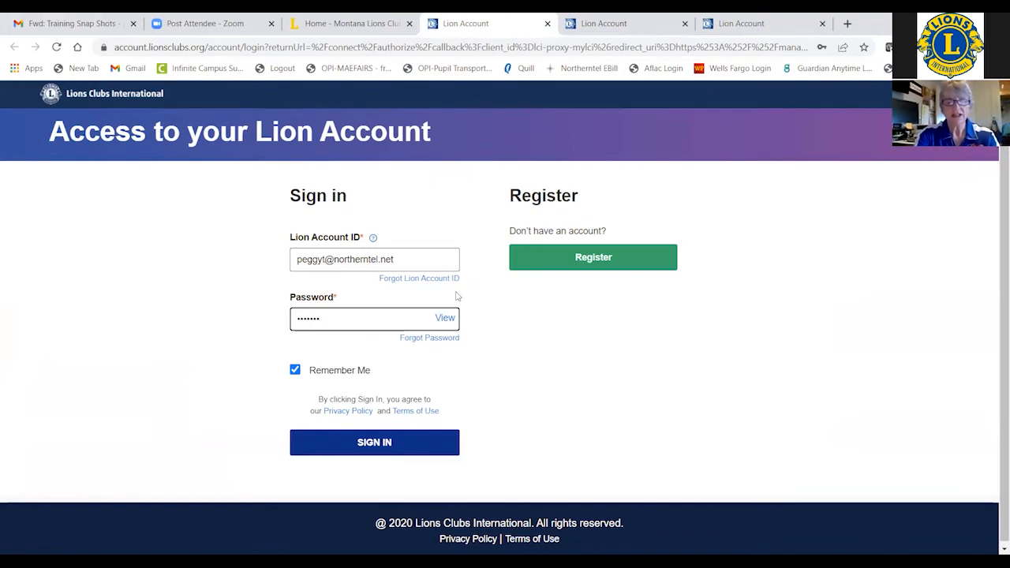
type("**")
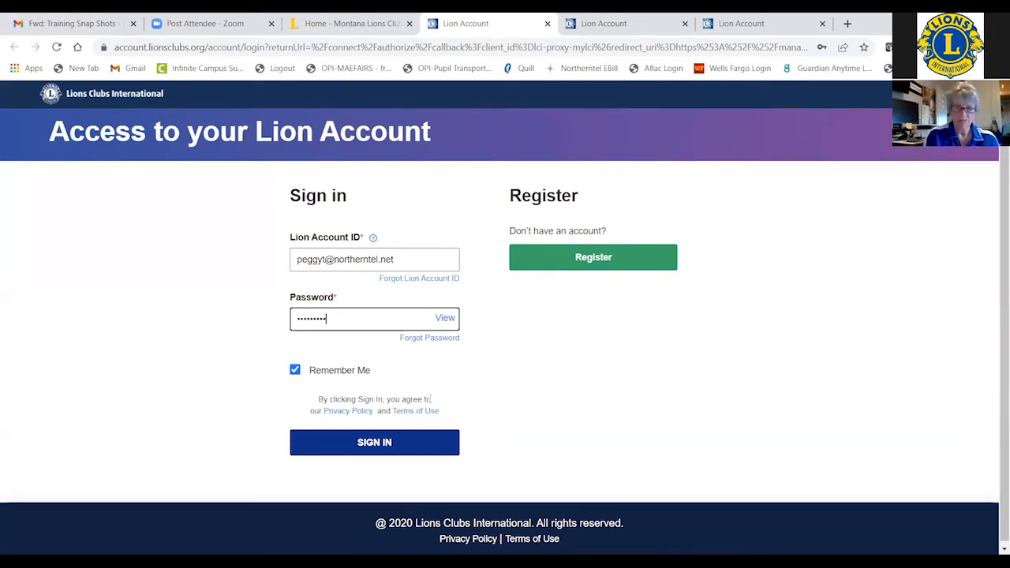
left_click(381, 446)
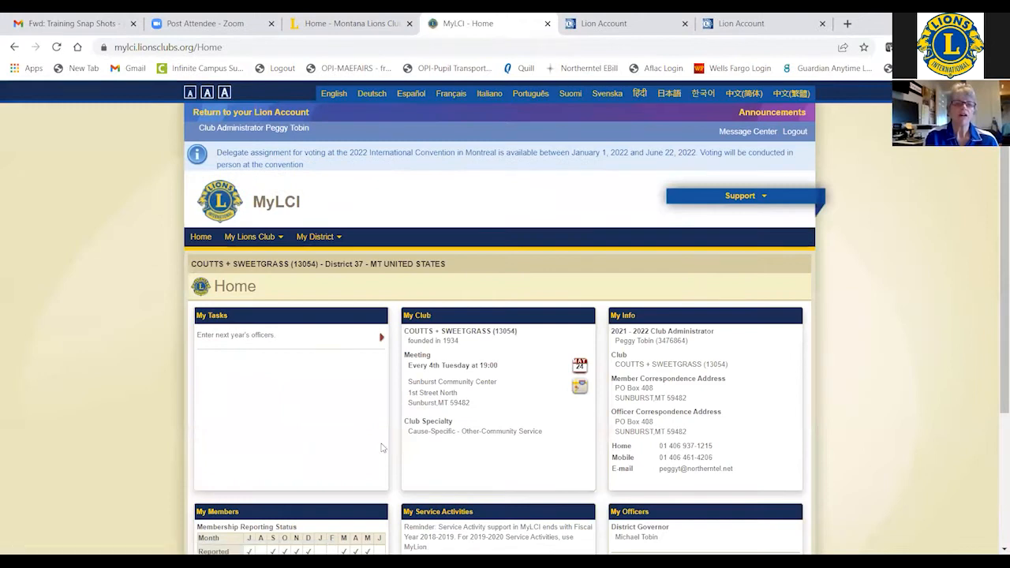
Step: Return to the Lion Account member portal and open the Report Past Activity page in MyLion
left_click(292, 113)
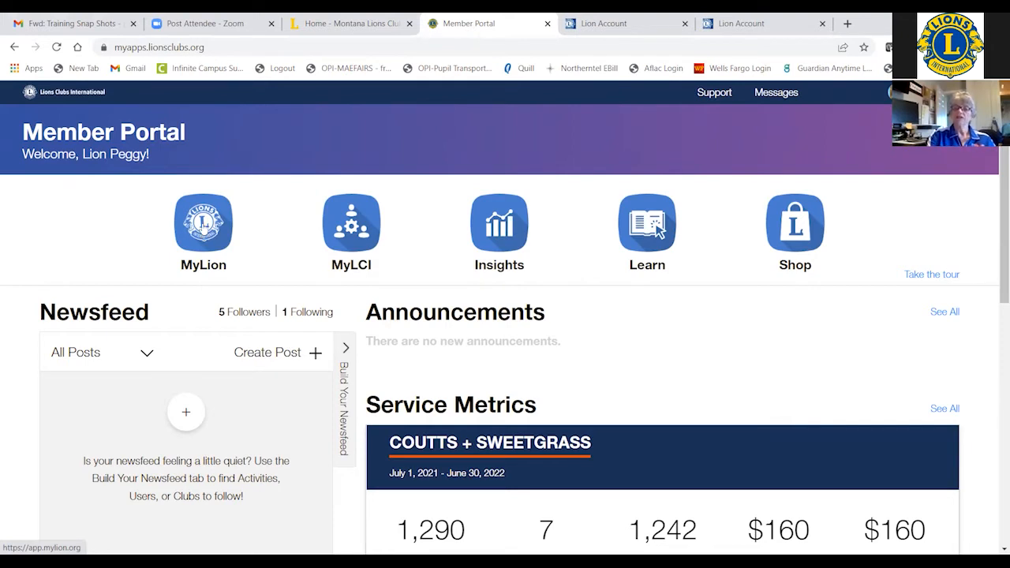
left_click(202, 225)
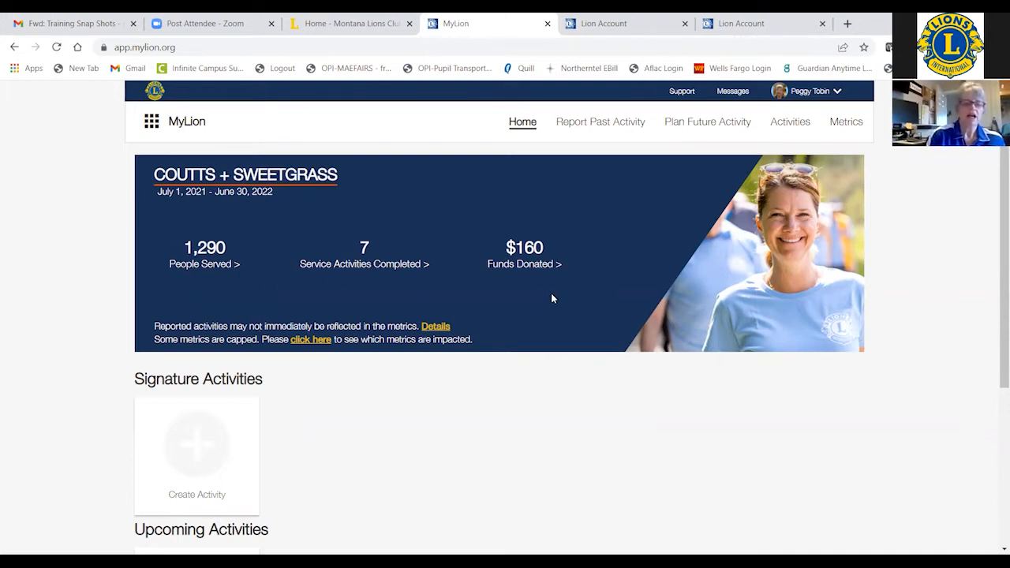
left_click(614, 120)
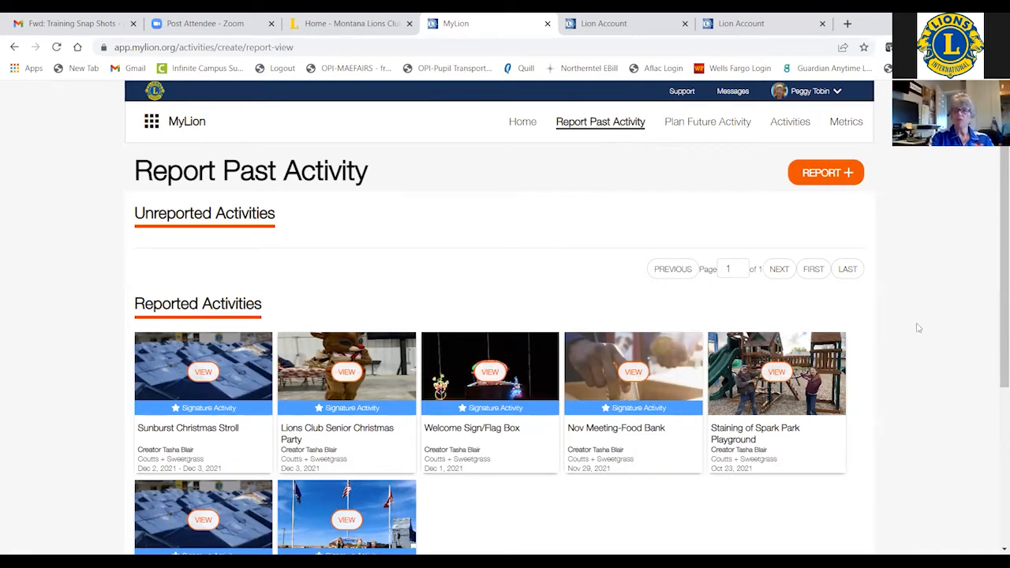
Step: Duplicate the reported Nov Meeting-Food Bank activity as a past activity, copying its feature photo
scroll(995, 321, "down", 1)
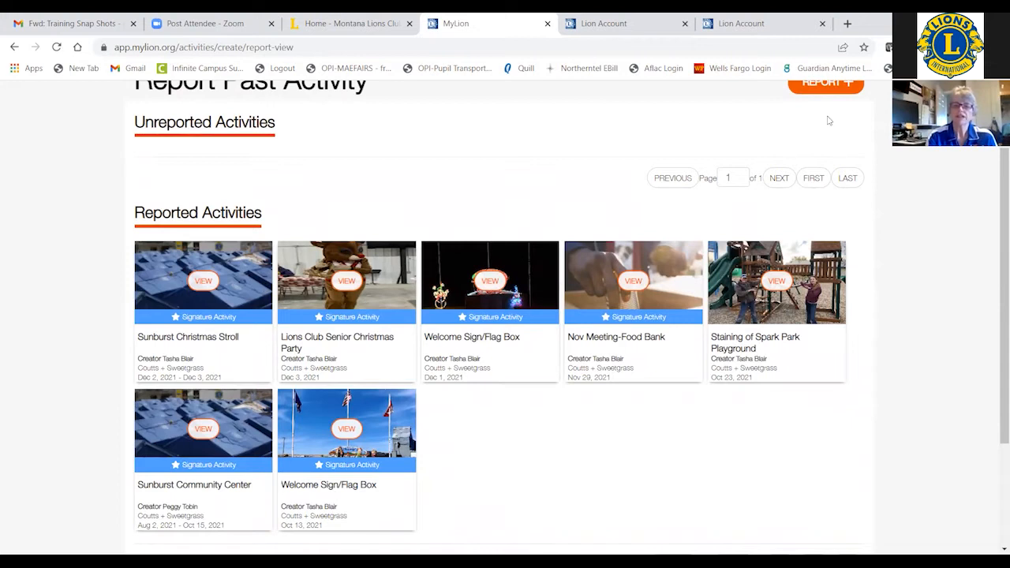
left_click_drag(997, 261, 996, 243)
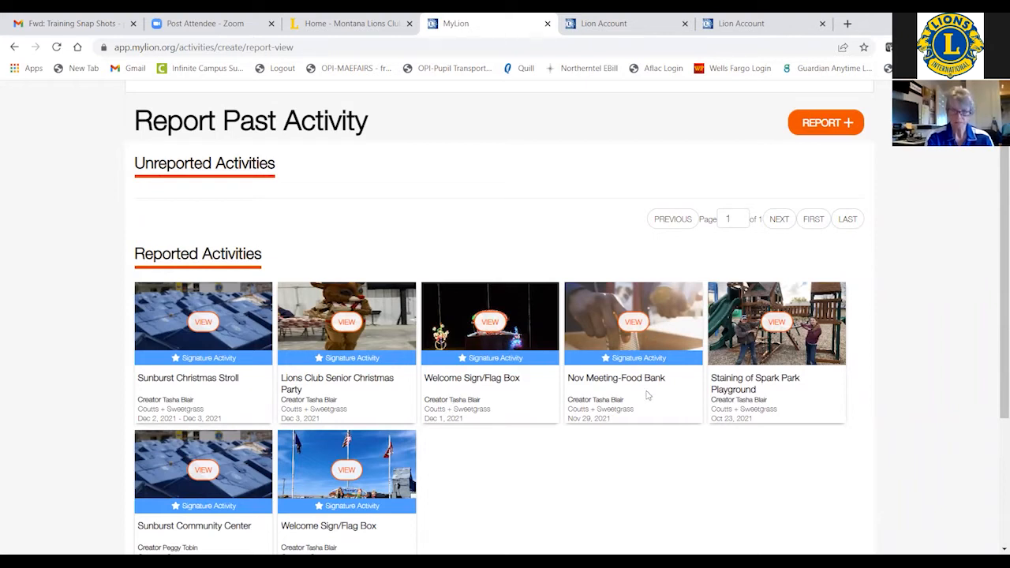
left_click(634, 327)
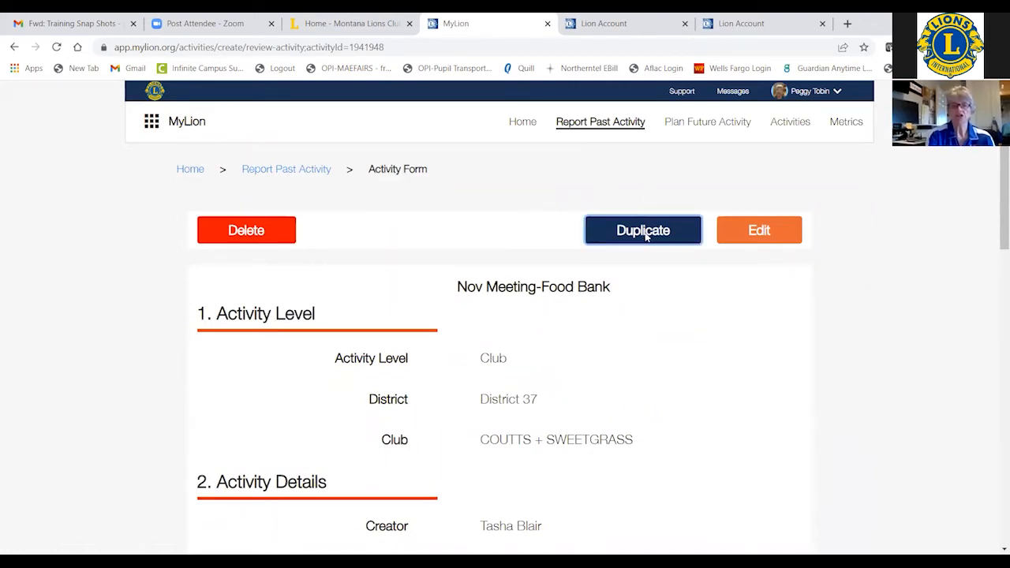
left_click(645, 239)
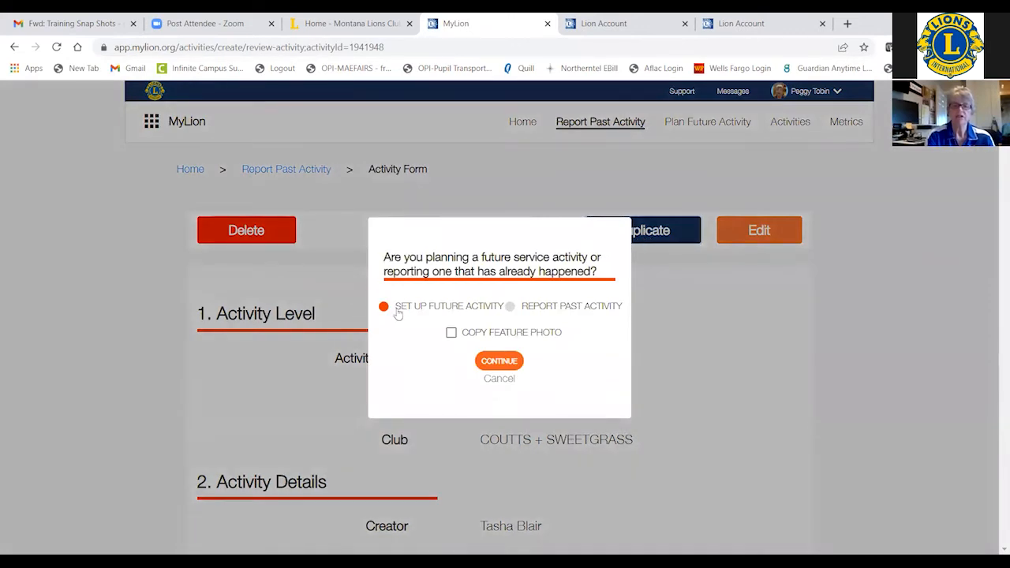
left_click(513, 307)
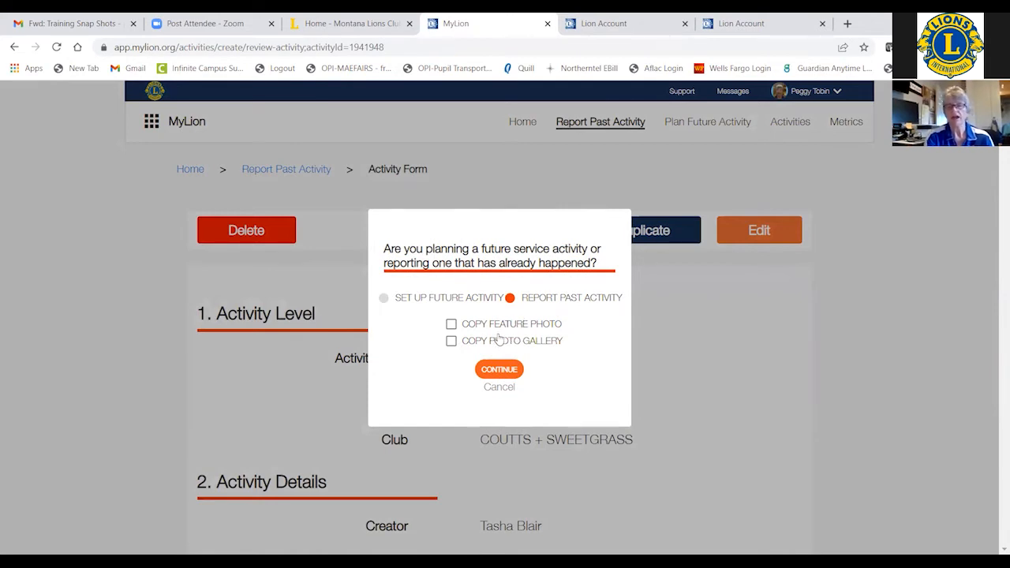
left_click(472, 330)
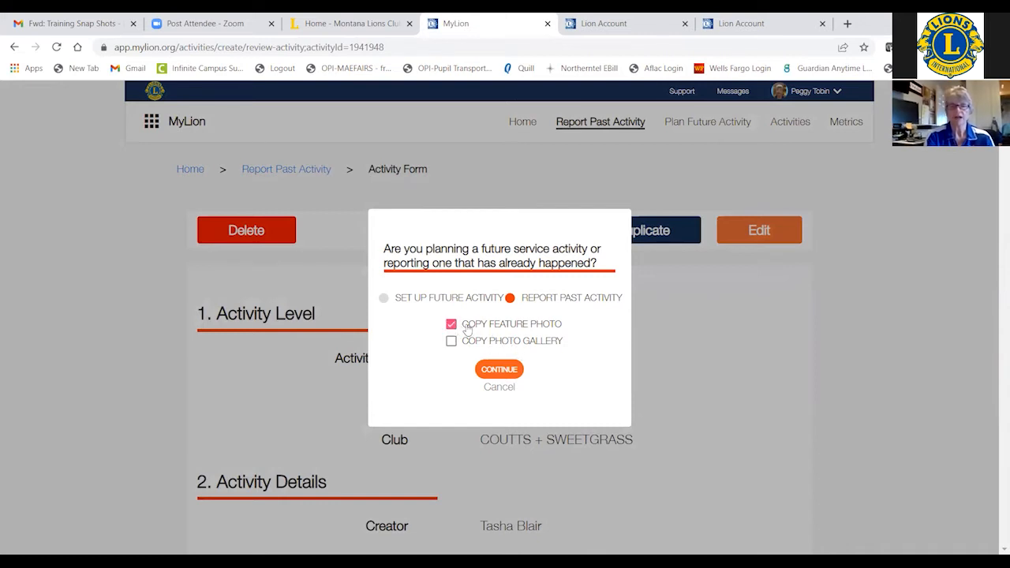
left_click(500, 369)
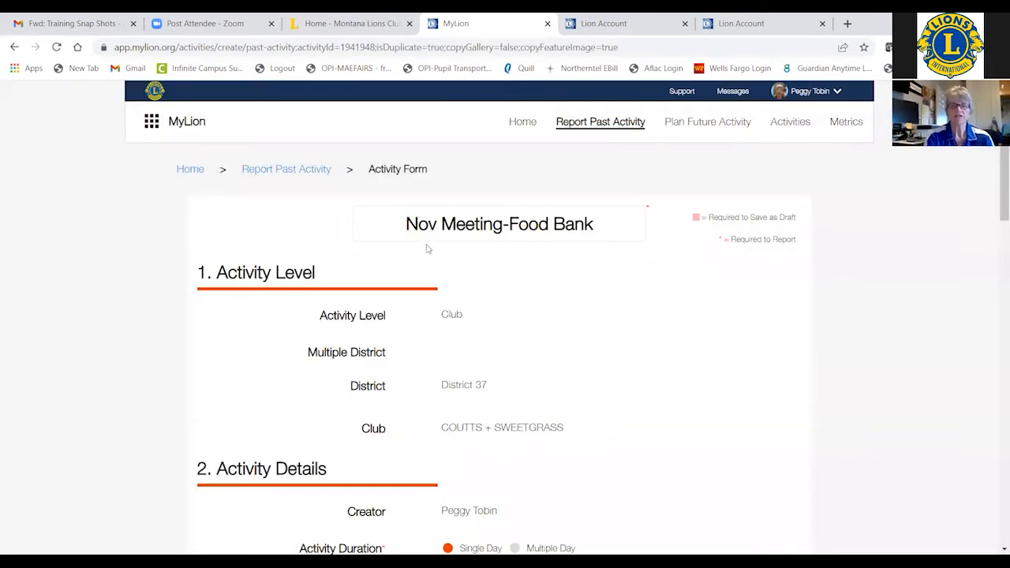
Step: Rename the duplicated activity to Dec Meeting-Food Bank and open the calendar for its date
left_click_drag(439, 224, 389, 227)
type("Dec Meeting-Food Bank")
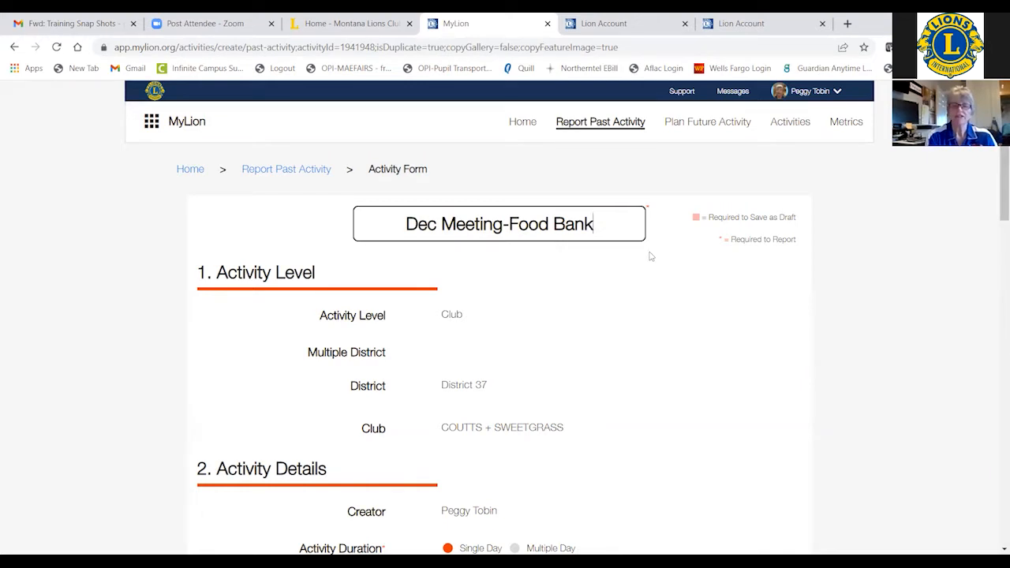
scroll(997, 159, "down", 1)
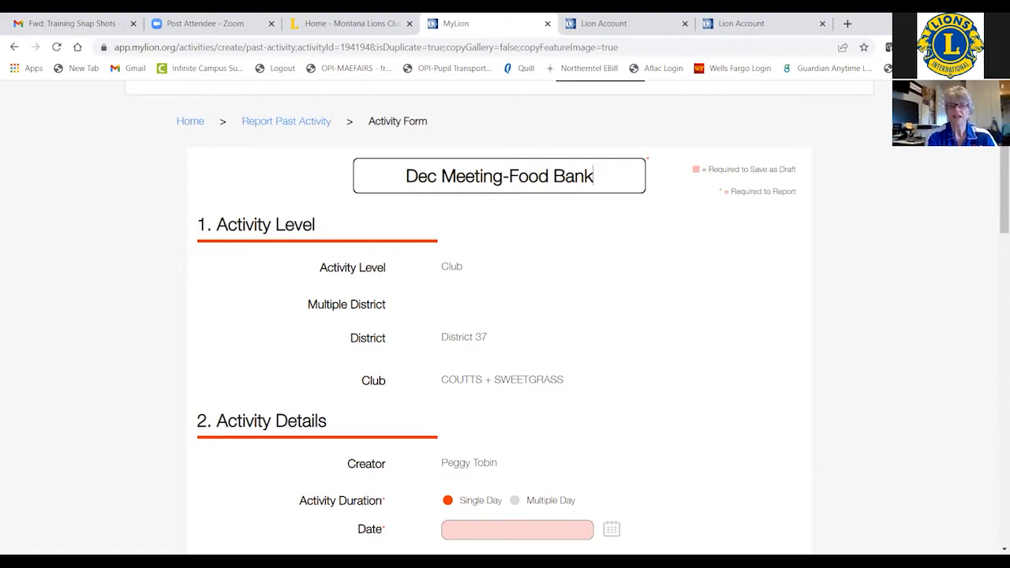
scroll(996, 167, "down", 2)
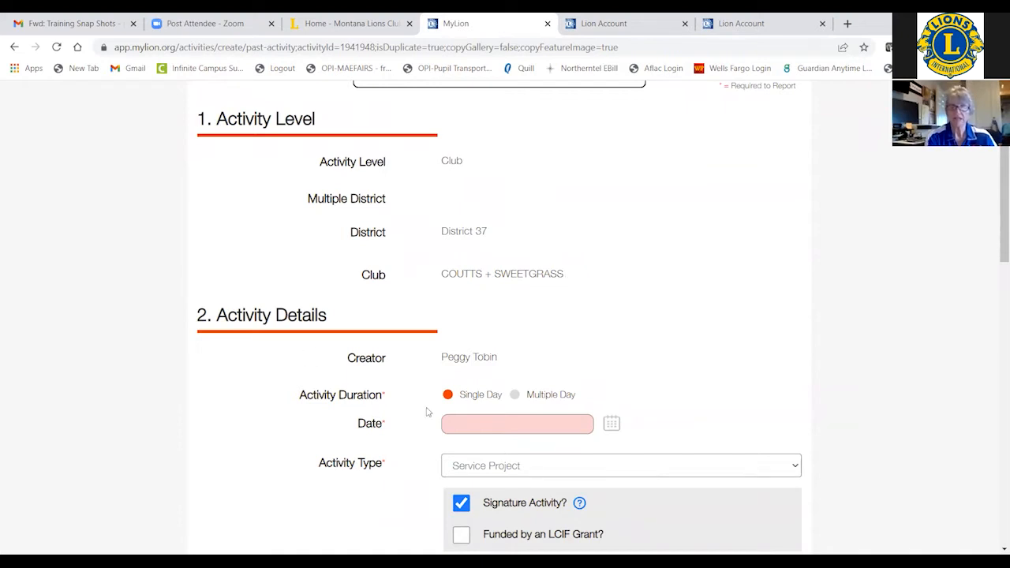
left_click(612, 426)
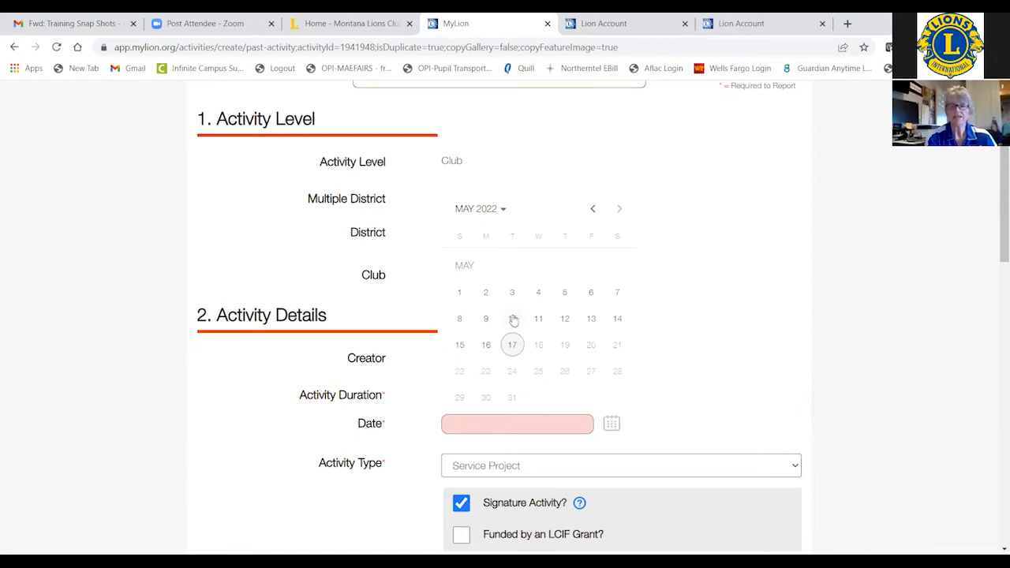
left_click(499, 210)
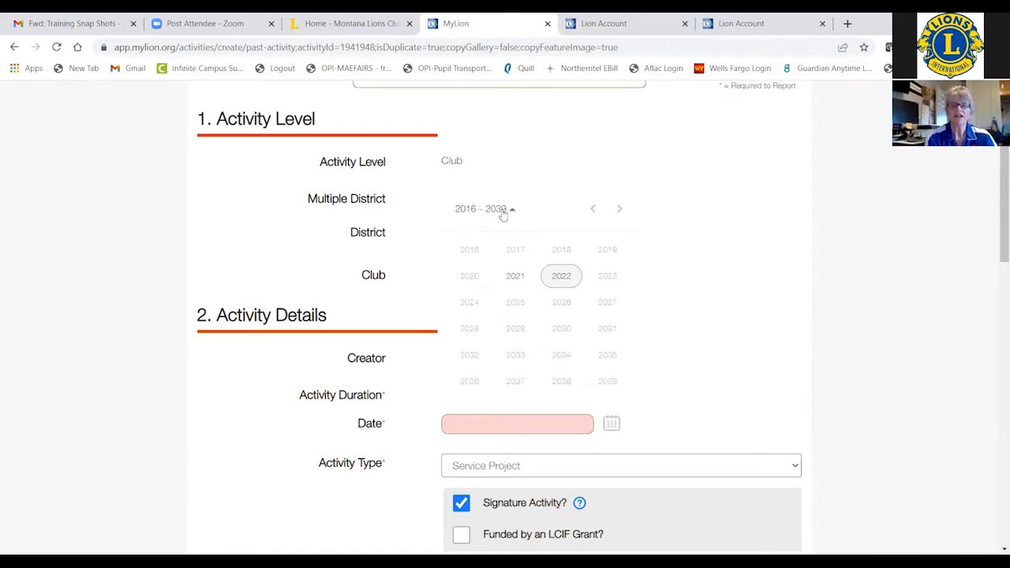
left_click(549, 285)
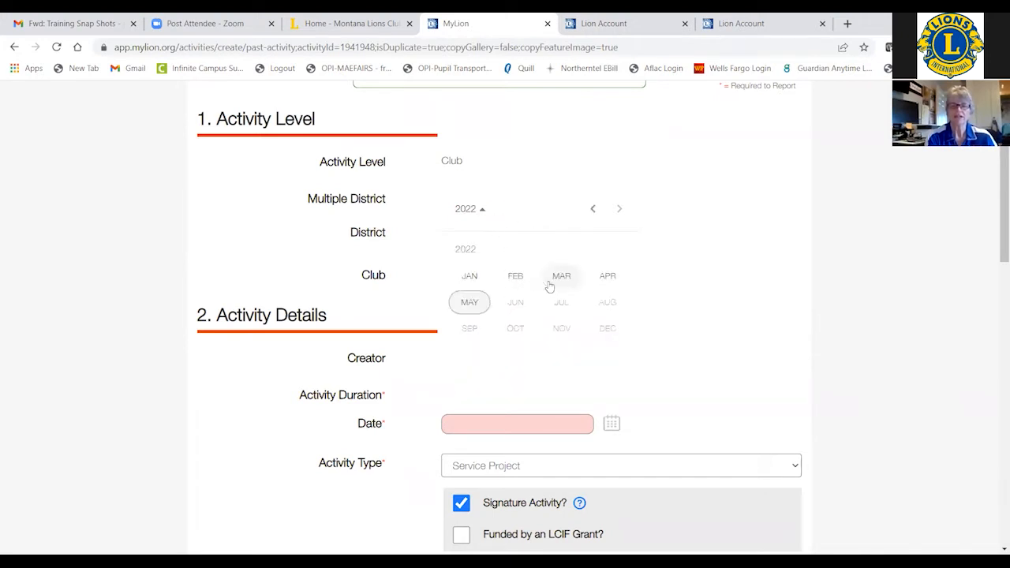
left_click(468, 211)
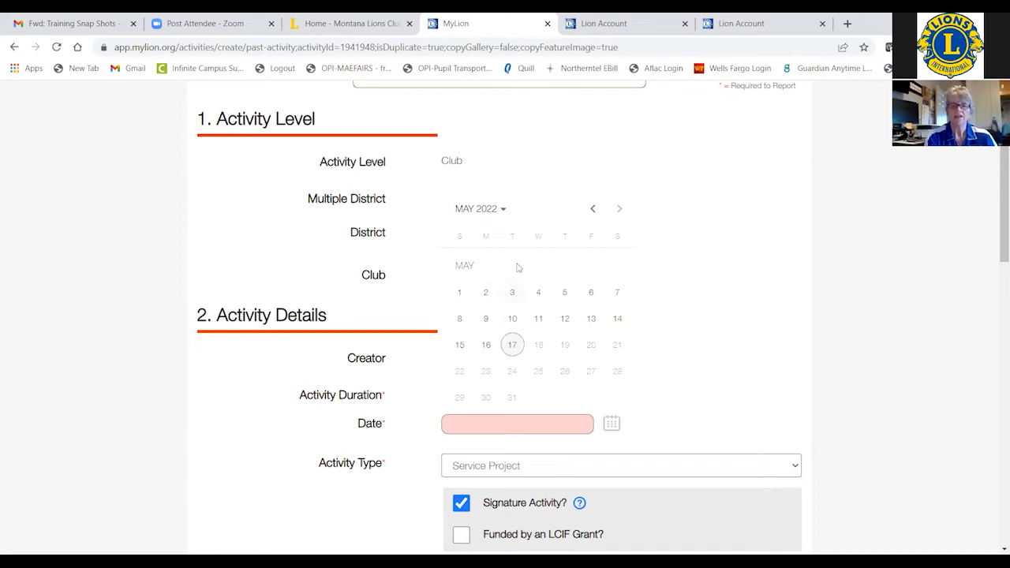
left_click(501, 211)
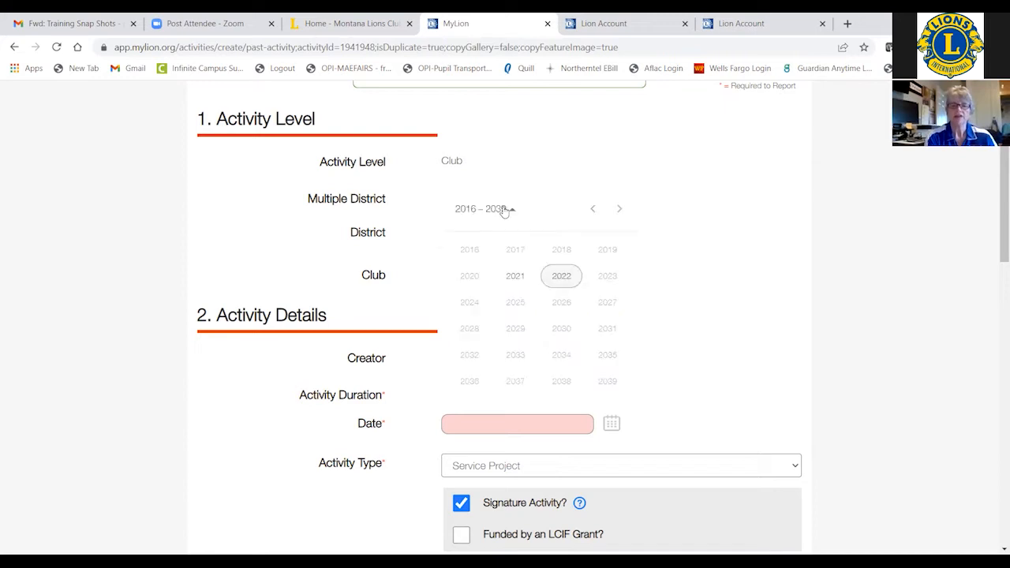
left_click(520, 282)
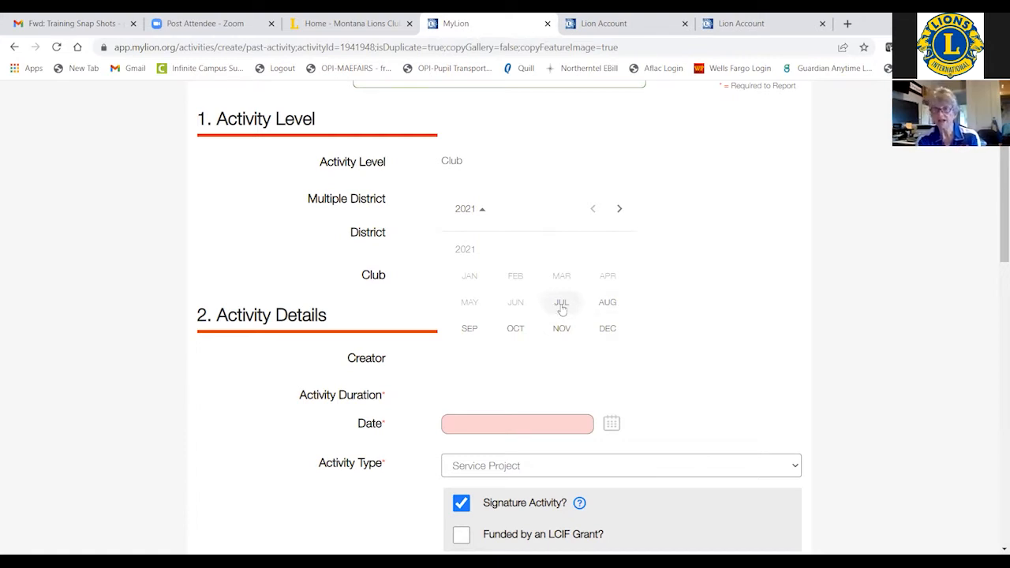
left_click(607, 334)
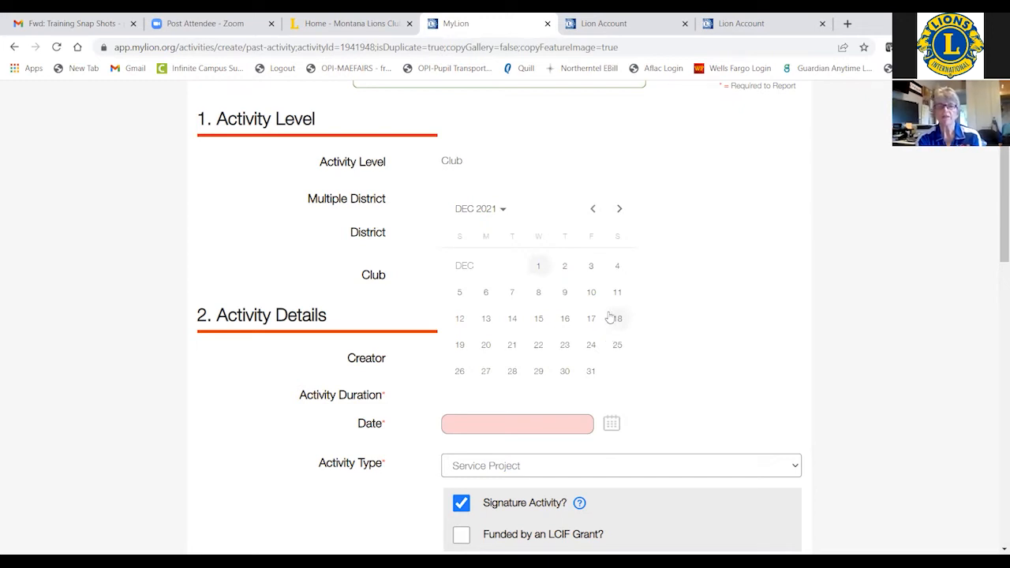
left_click(472, 215)
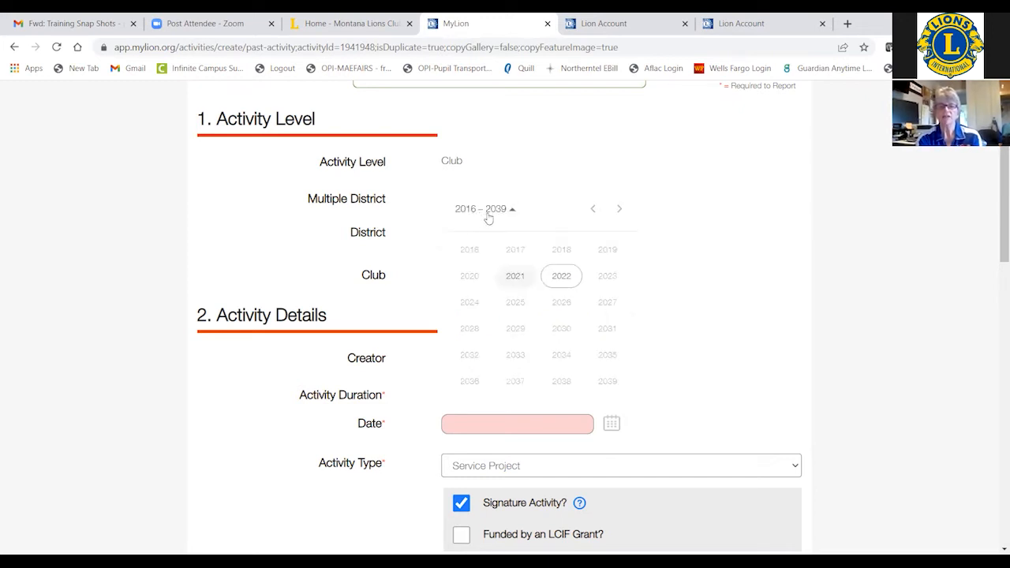
left_click(562, 277)
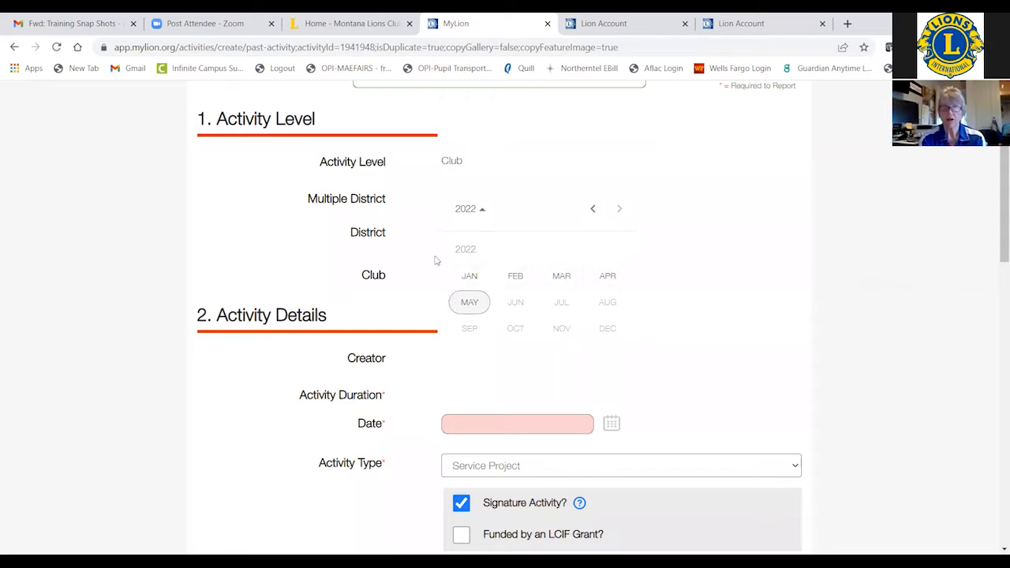
left_click(467, 212)
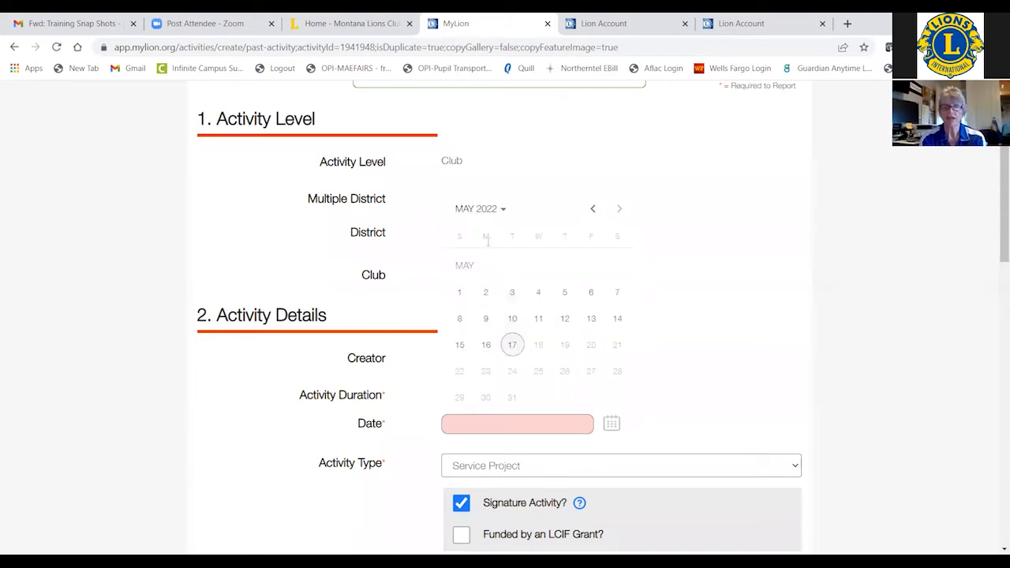
Step: Set the activity date to 12/21/2021 and the activity type to Meeting
left_click(490, 209)
left_click(522, 292)
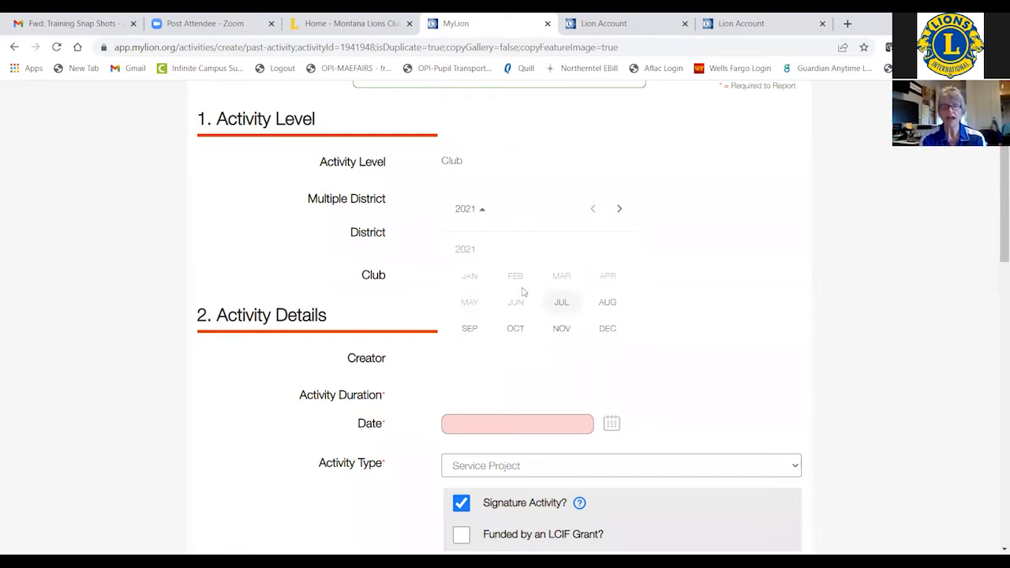
left_click(613, 332)
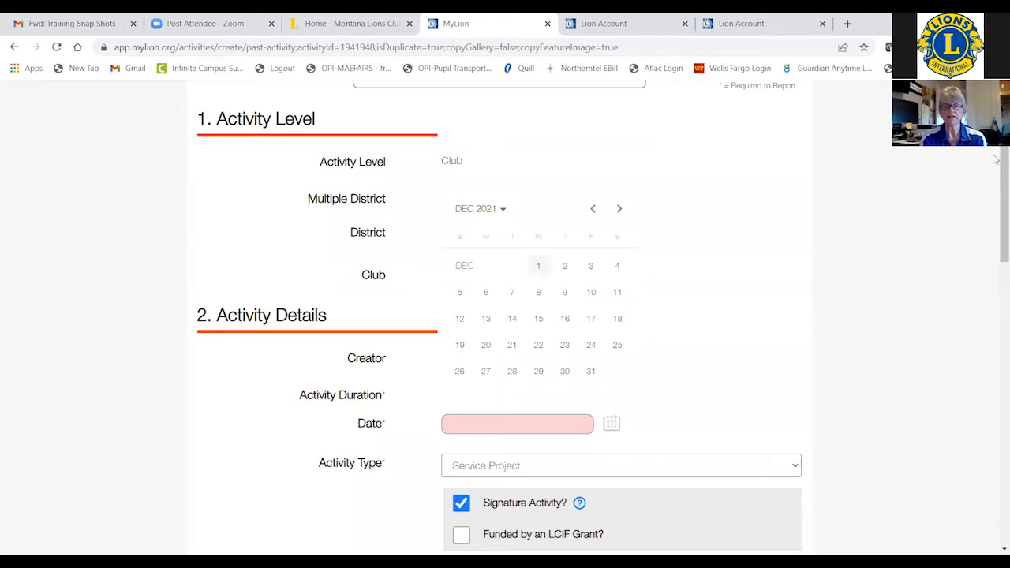
scroll(996, 160, "down", 3)
scroll(997, 202, "up", 1)
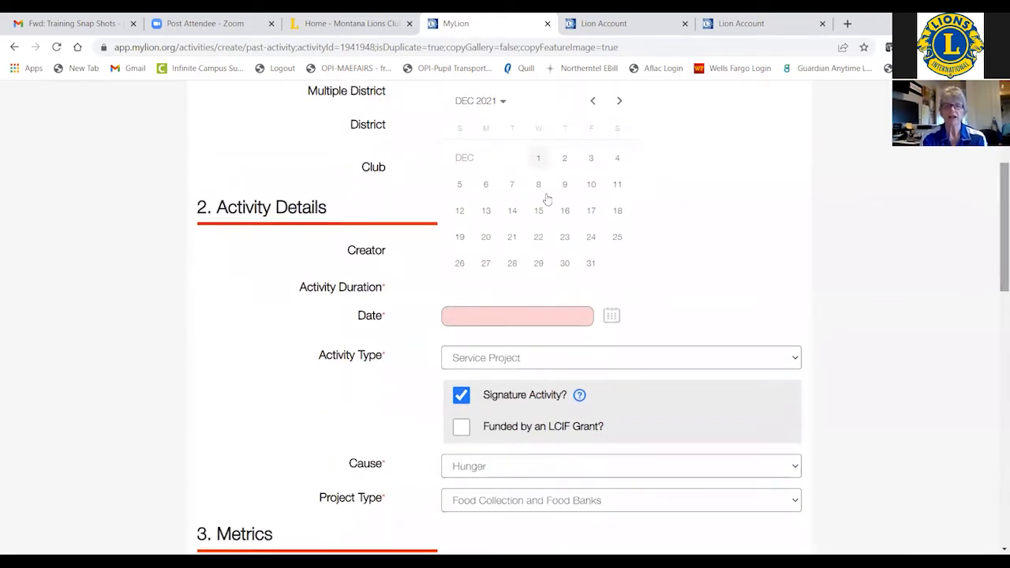
left_click(510, 244)
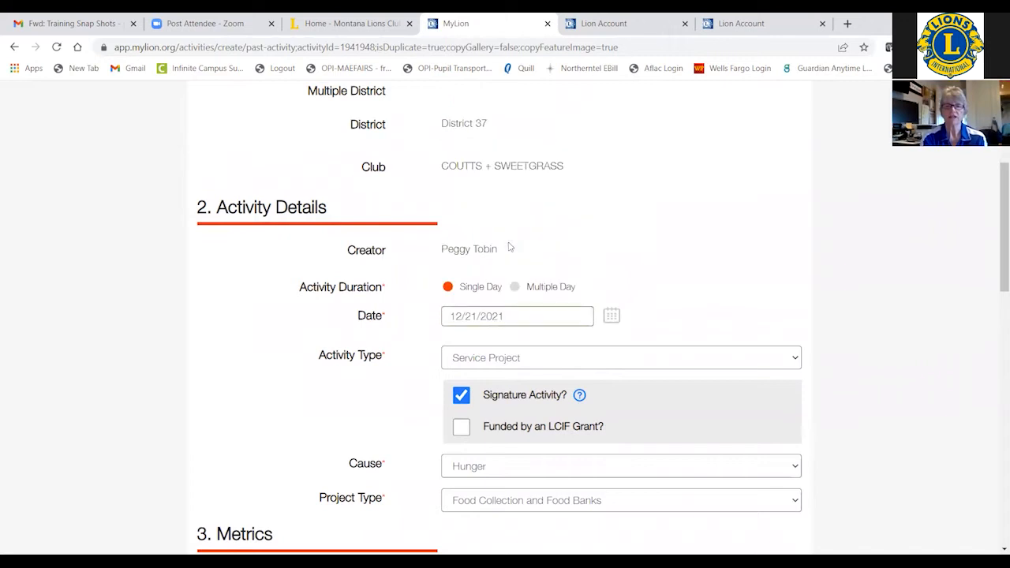
left_click(556, 361)
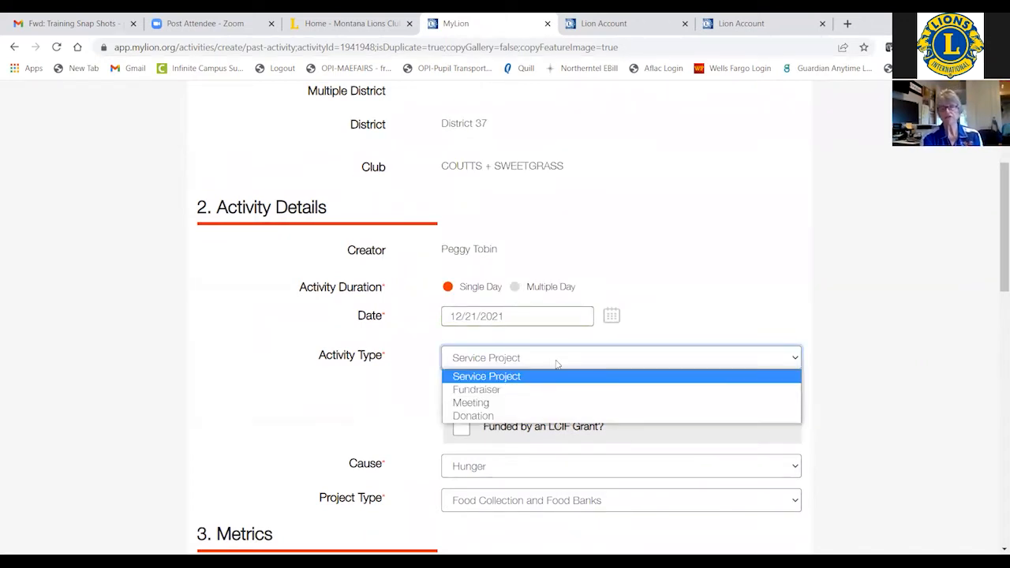
left_click(528, 402)
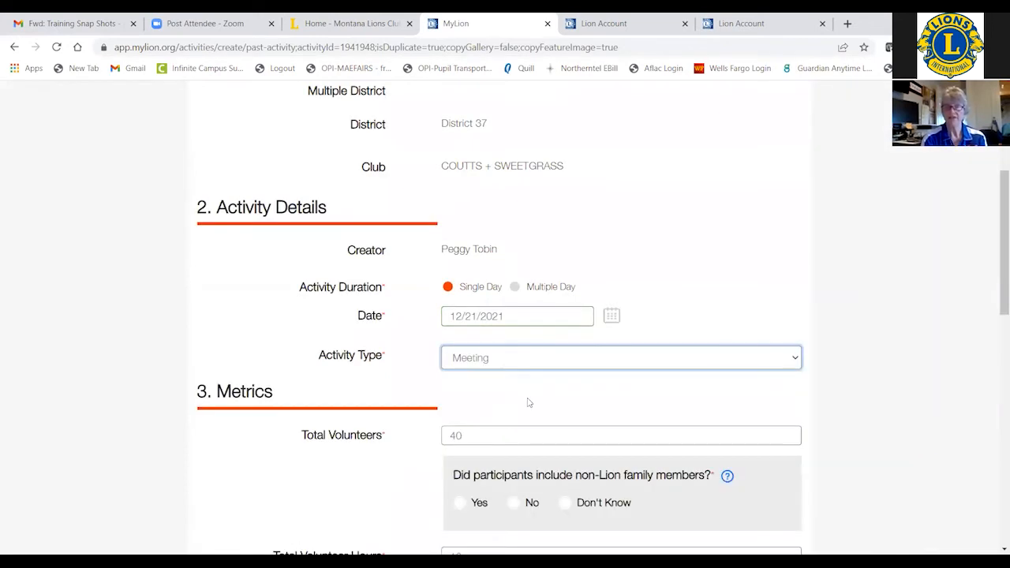
Step: Set the total volunteers for the December meeting activity to 25
left_click(732, 361)
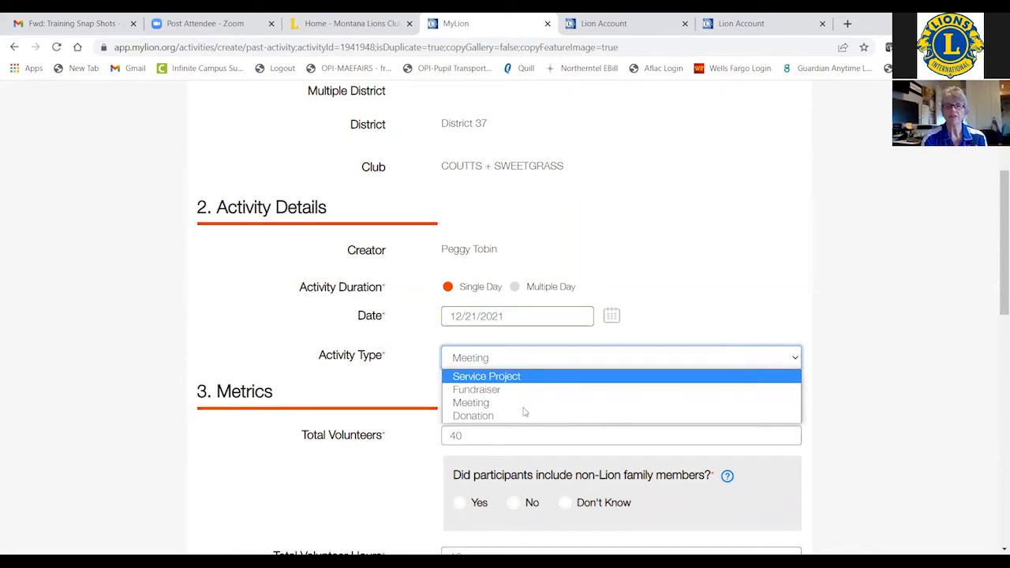
left_click_drag(999, 219, 1001, 304)
key("Tab")
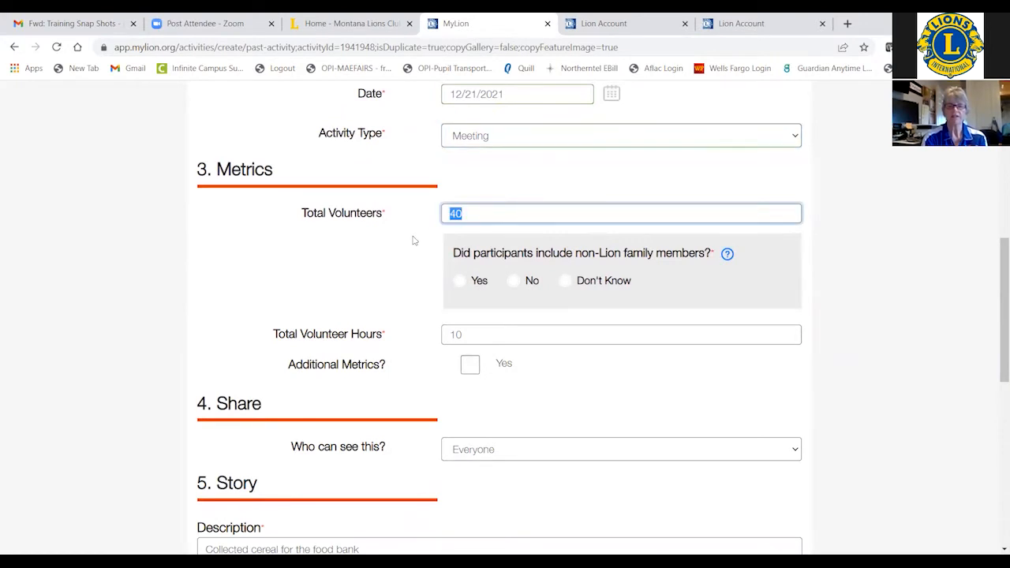
type("25")
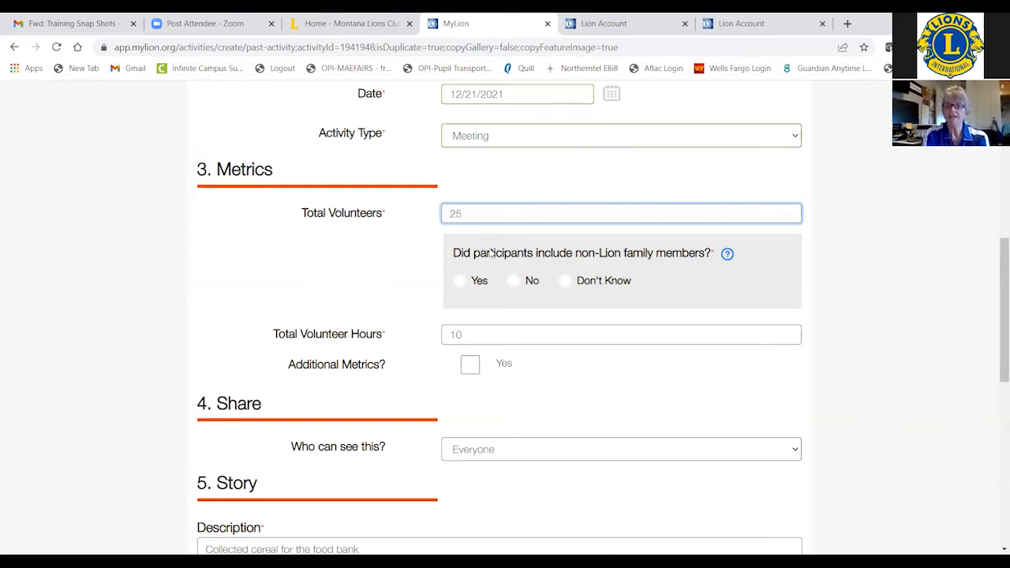
Step: Answer No to non-Lion family members participating and set the total volunteer hours to 37
left_click(514, 282)
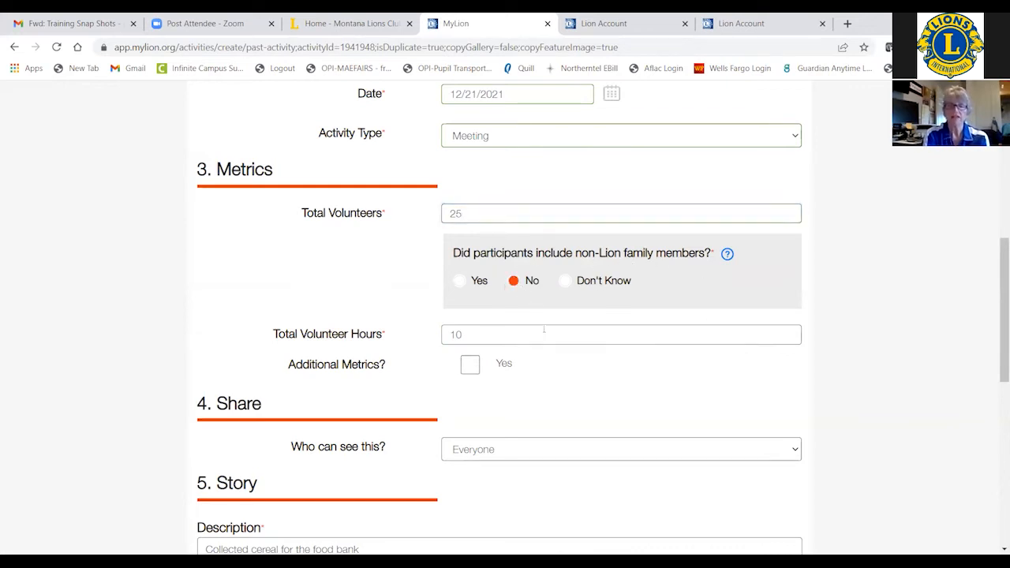
double_click(544, 334)
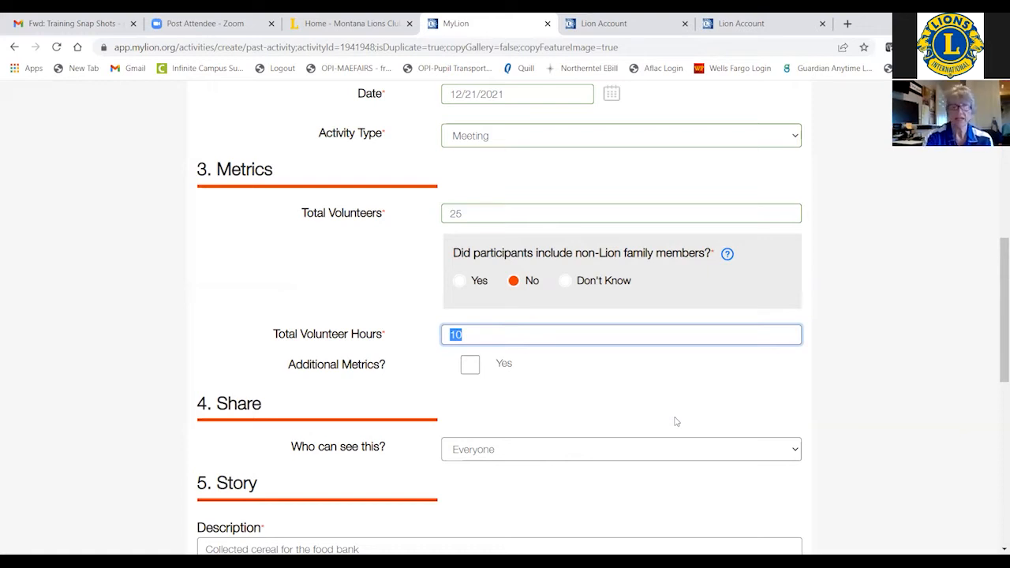
type("37")
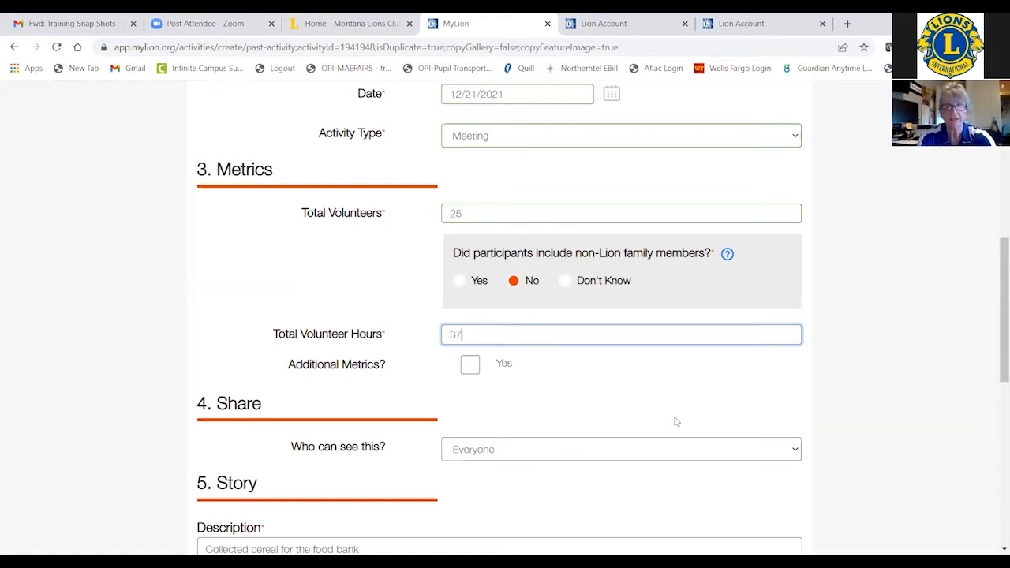
Step: Turn on additional metrics to view the people served and funds fields, and turn it off again
left_click(472, 367)
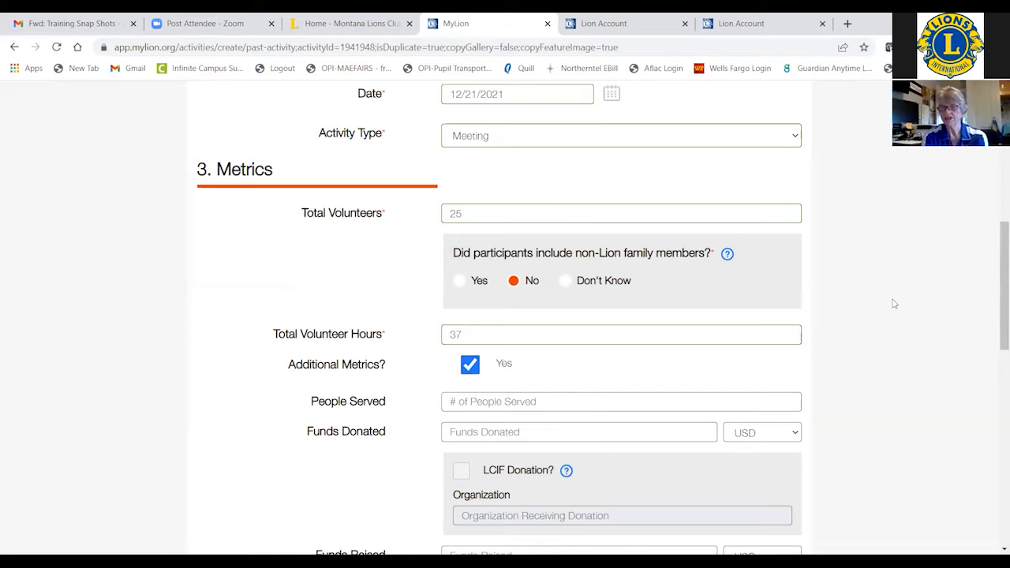
left_click_drag(997, 260, 996, 302)
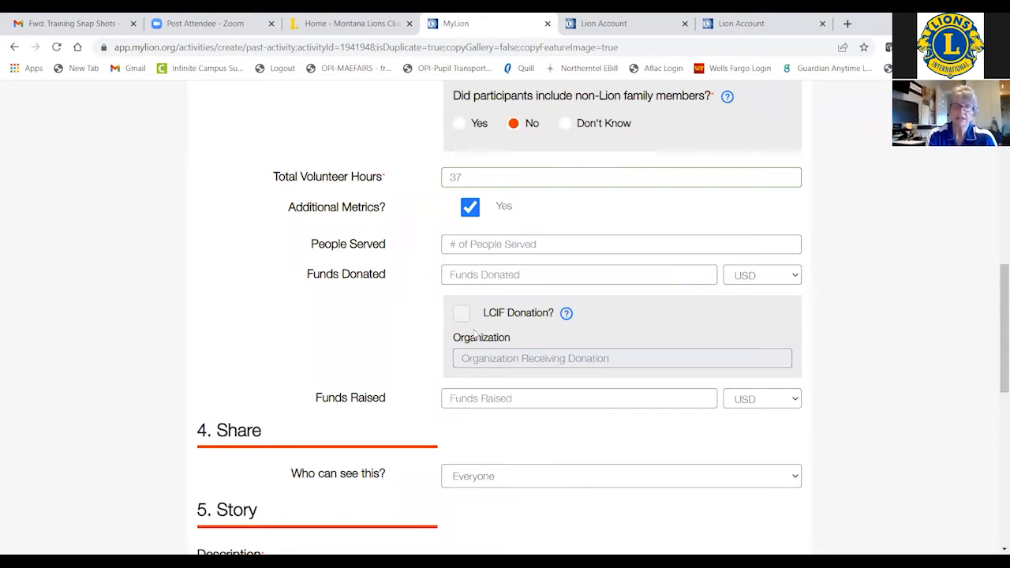
left_click(518, 274)
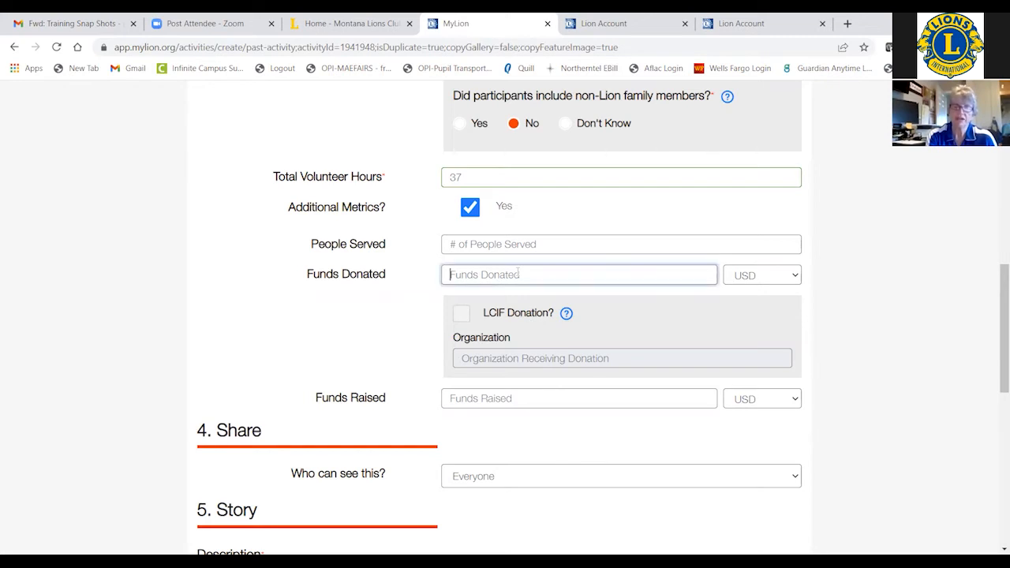
left_click(471, 210)
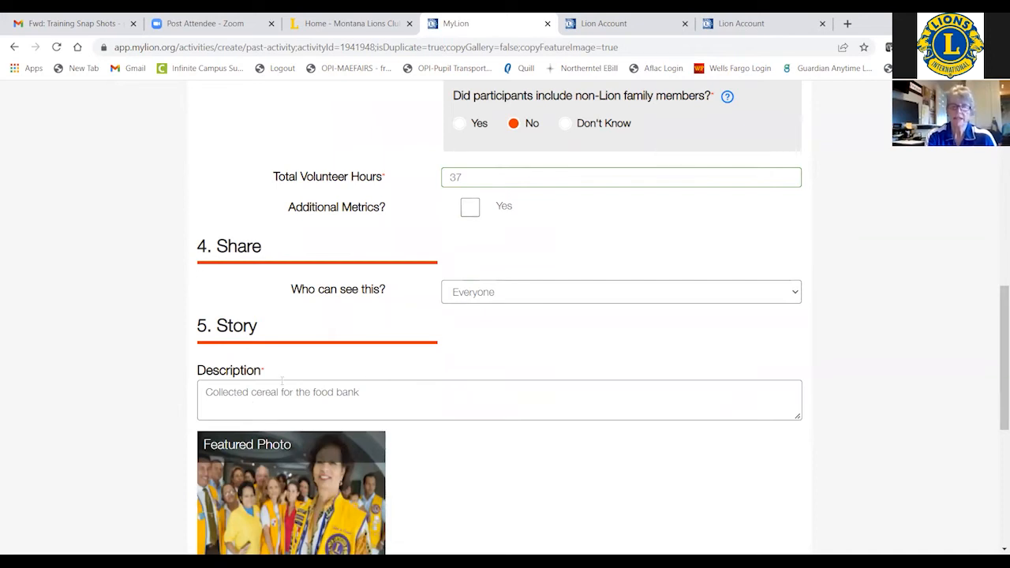
Step: Change the activity description to "Collected Christmas items for the food bank"
left_click_drag(281, 393, 251, 392)
left_click(251, 392)
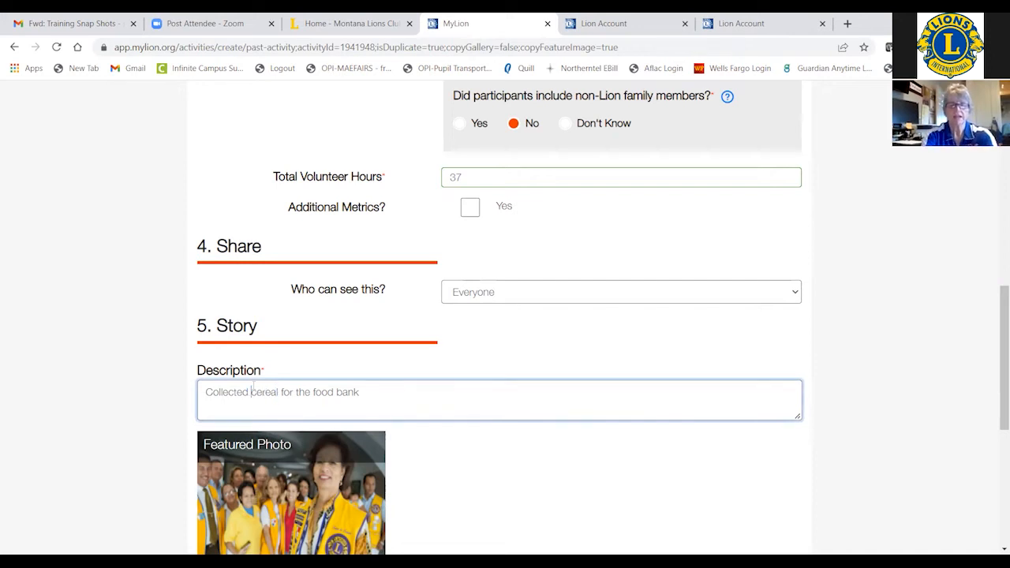
type("Christmas")
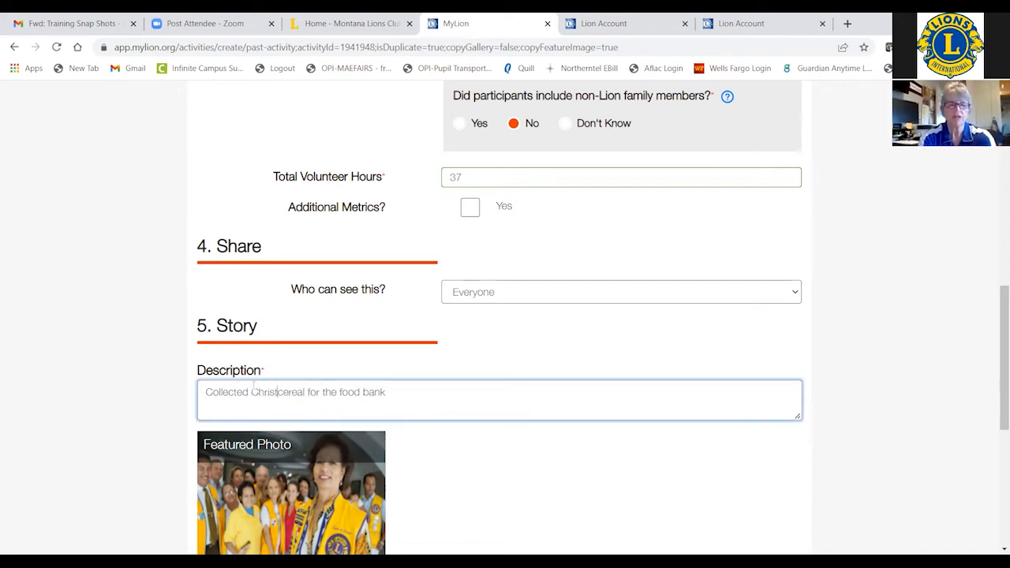
type(" items")
key("Delete")
key("Delete")
key("Delete")
key("Delete")
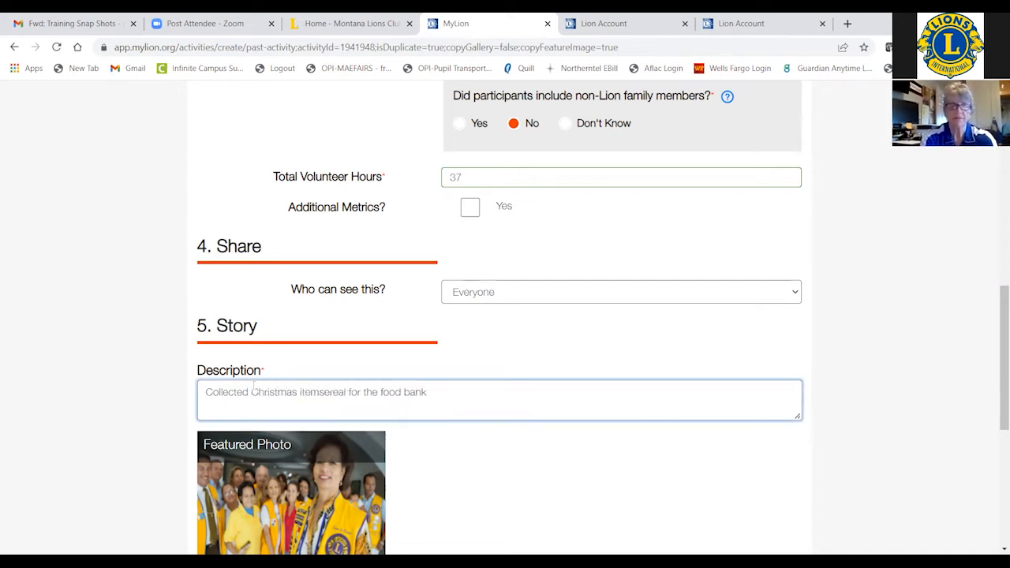
key("Delete")
key("Delete")
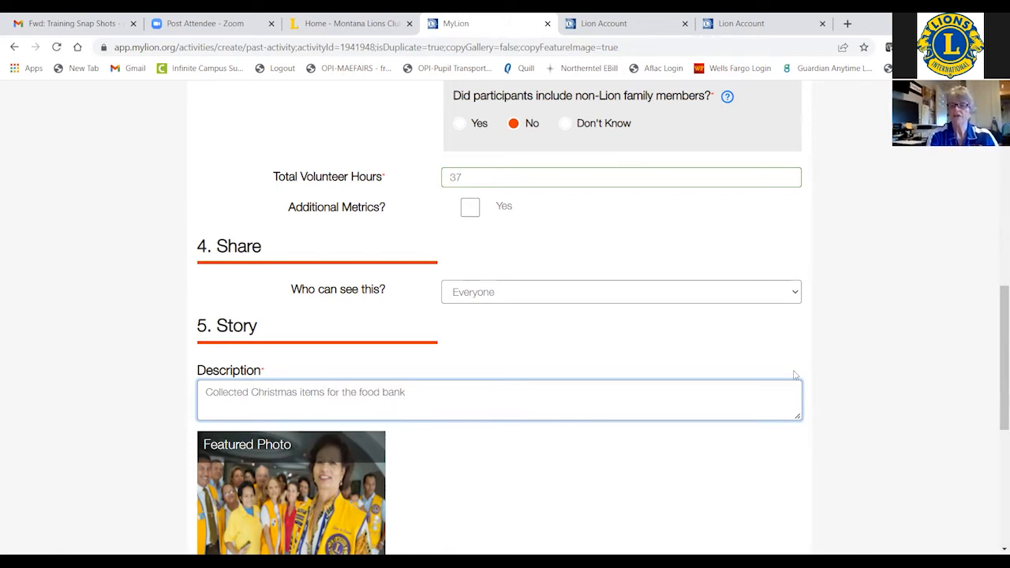
Step: Submit the December food bank meeting as a reported activity, keeping its featured photo, and acknowledge the submission
left_click_drag(997, 313, 997, 364)
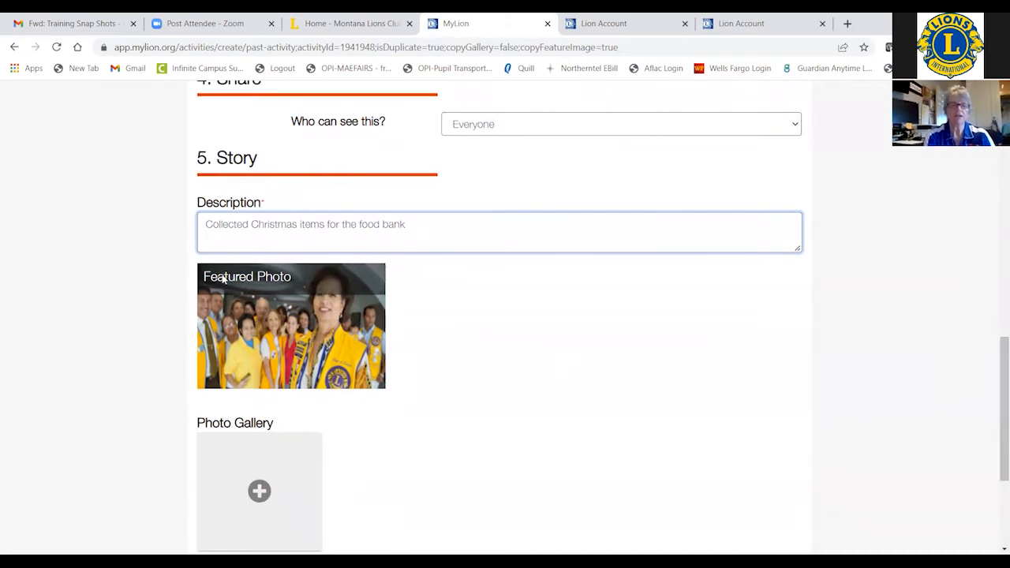
mouse_move(330, 319)
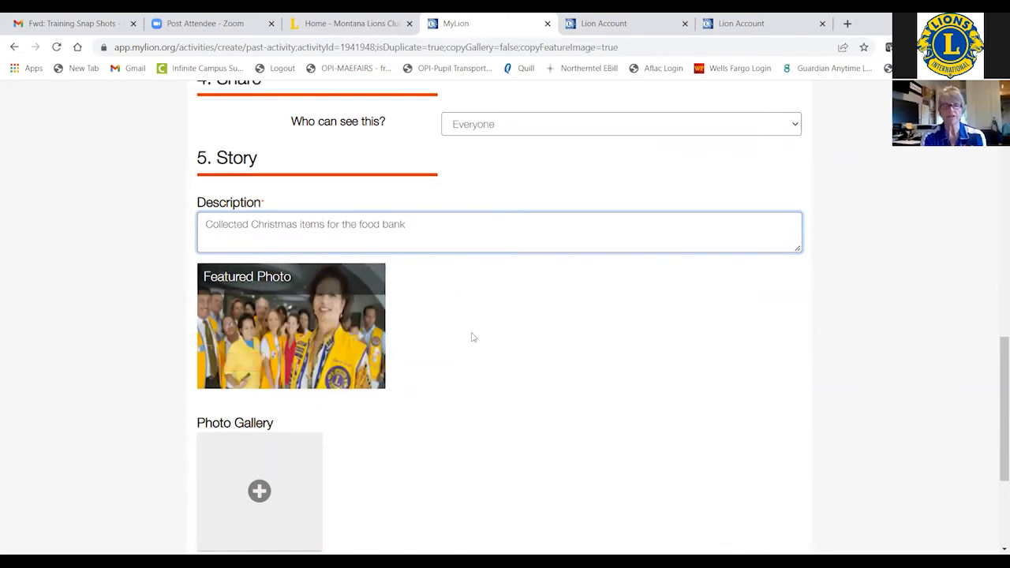
mouse_move(254, 337)
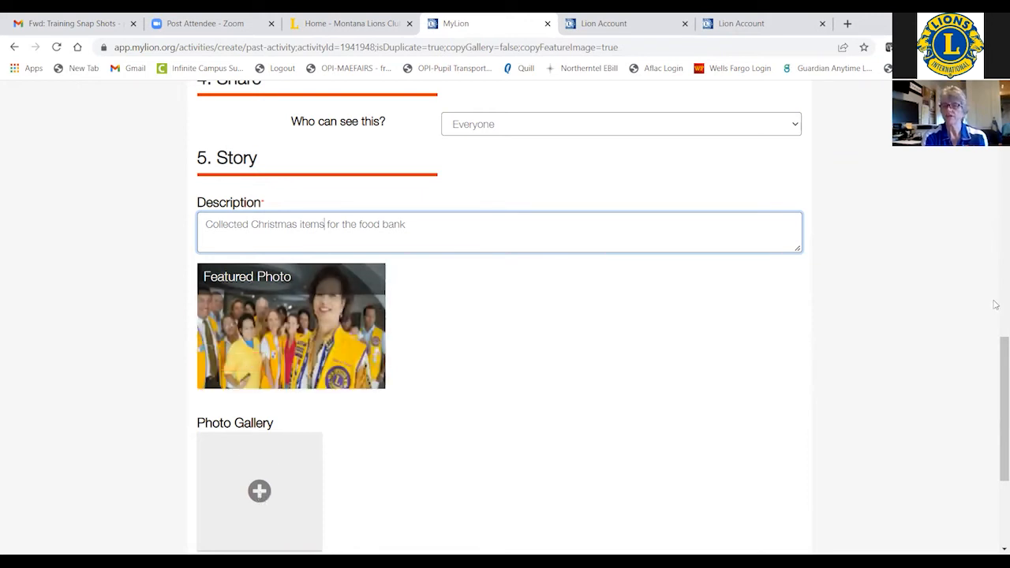
left_click_drag(1000, 350, 996, 458)
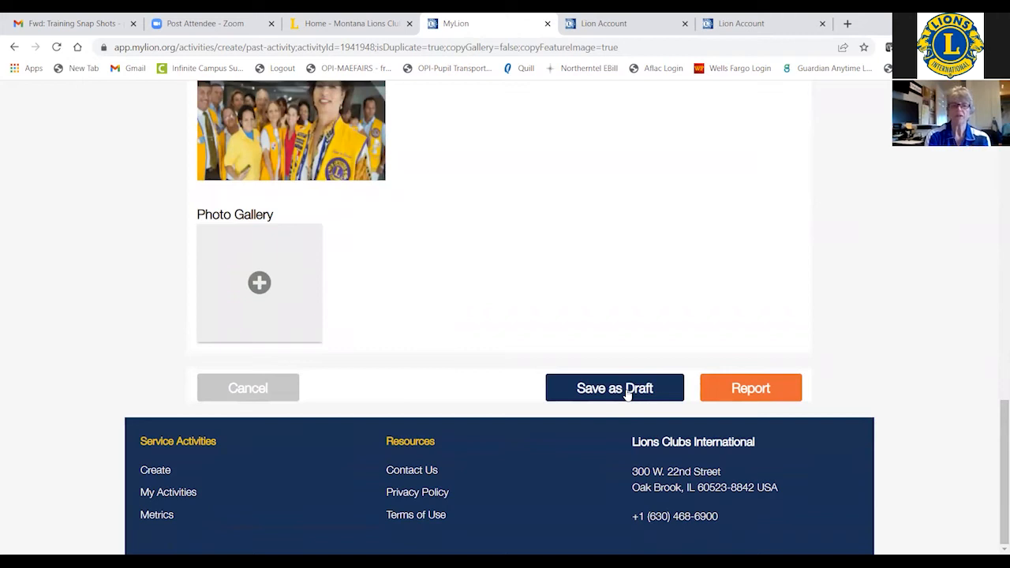
left_click(756, 389)
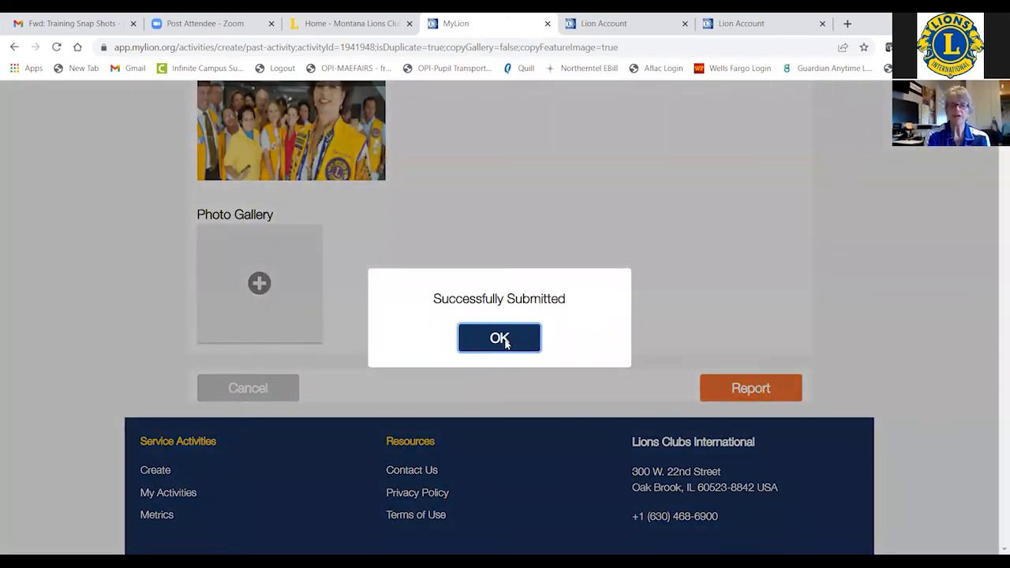
left_click(500, 339)
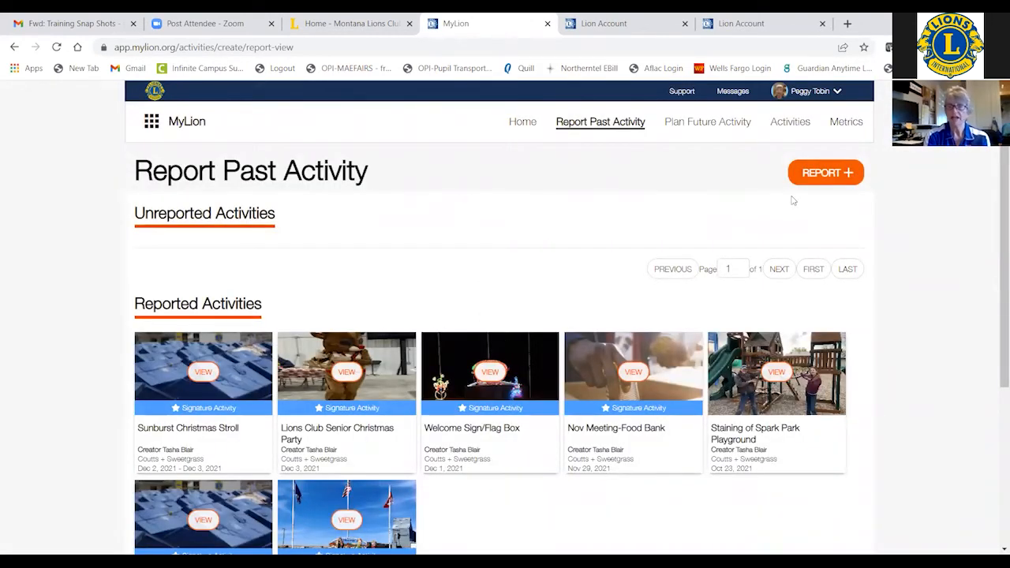
Step: Start a new blank past activity report and name it Annual Pancake Supper
scroll(995, 274, "down", 1)
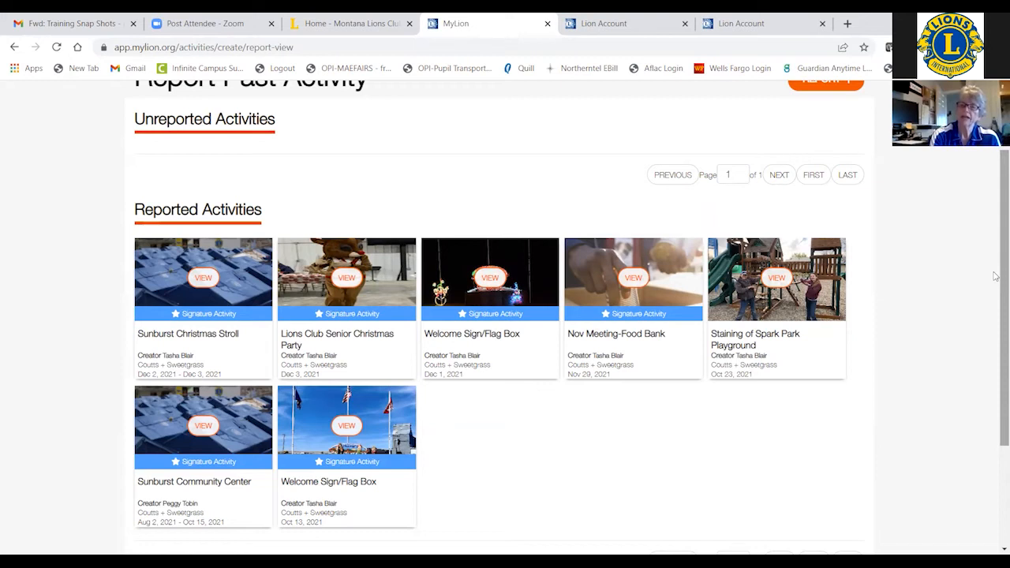
scroll(996, 268, "up", 1)
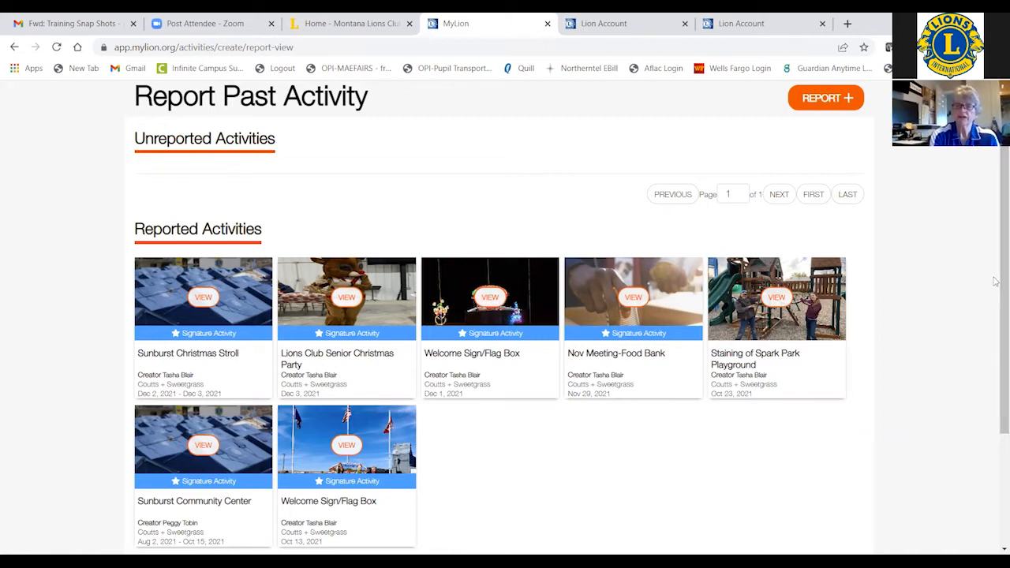
mouse_move(995, 281)
left_mouse_down()
mouse_move(995, 366)
mouse_move(995, 289)
left_mouse_up()
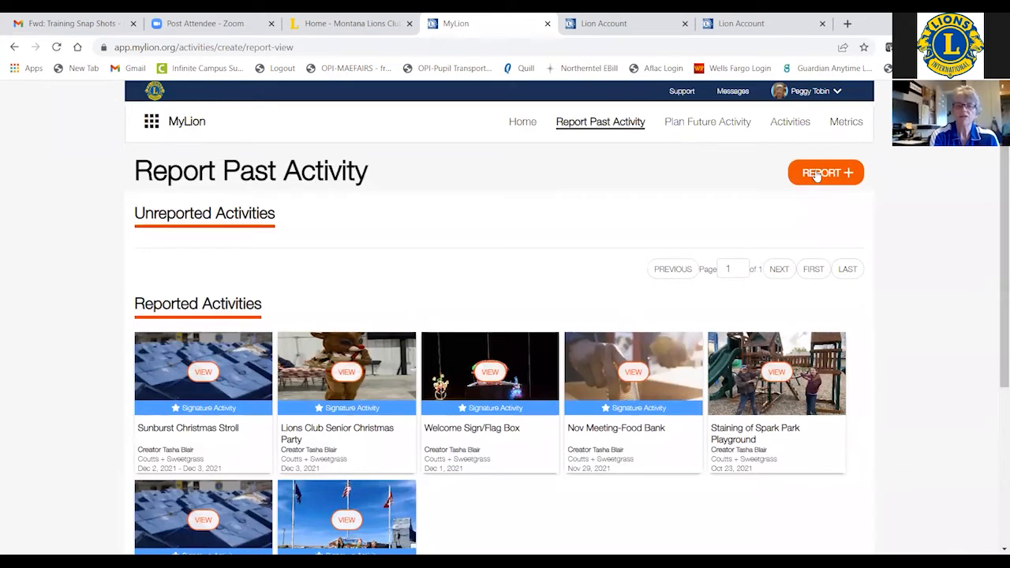
left_click(816, 175)
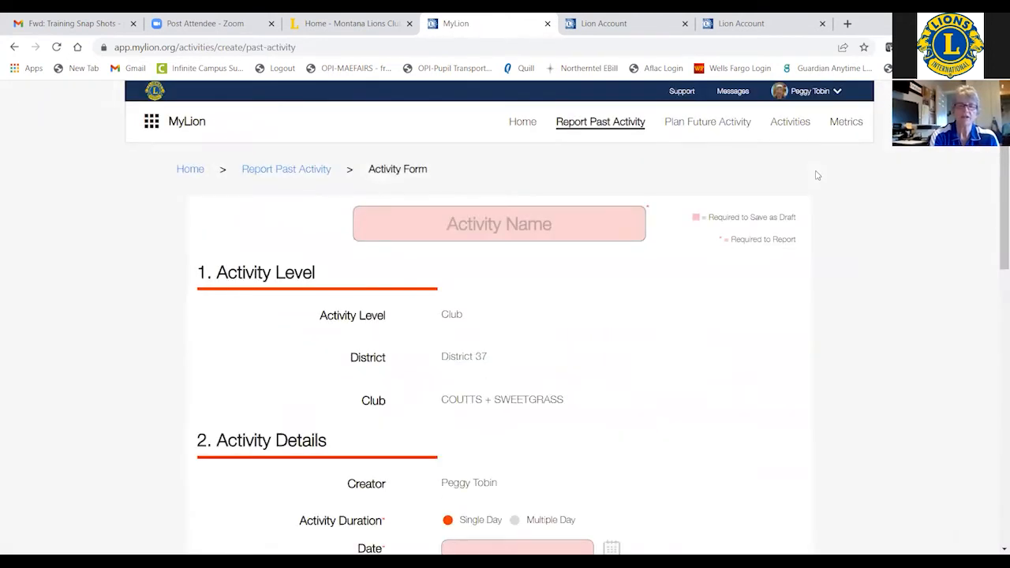
left_click(535, 225)
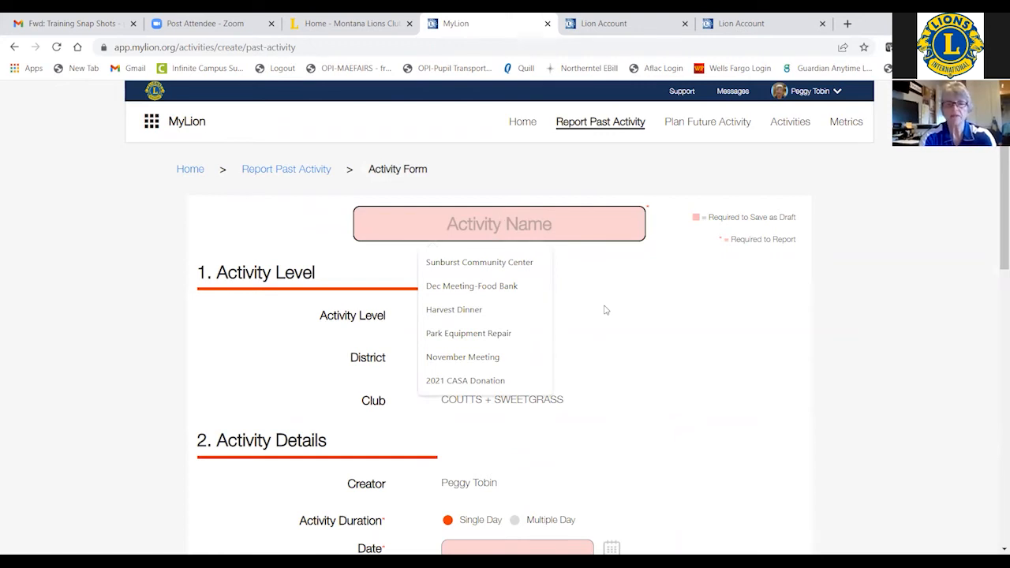
type("Annual P")
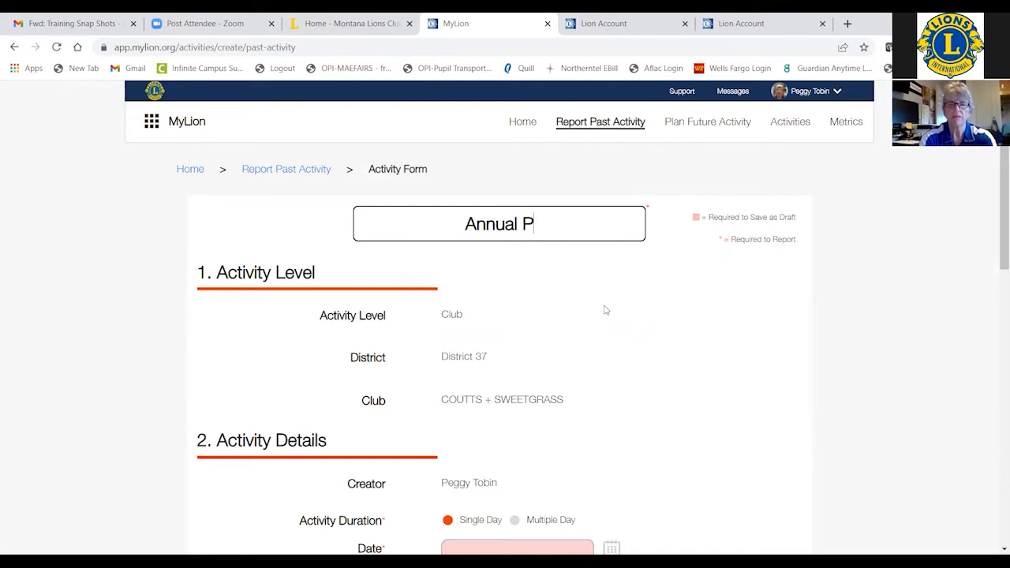
type("ancake Supper")
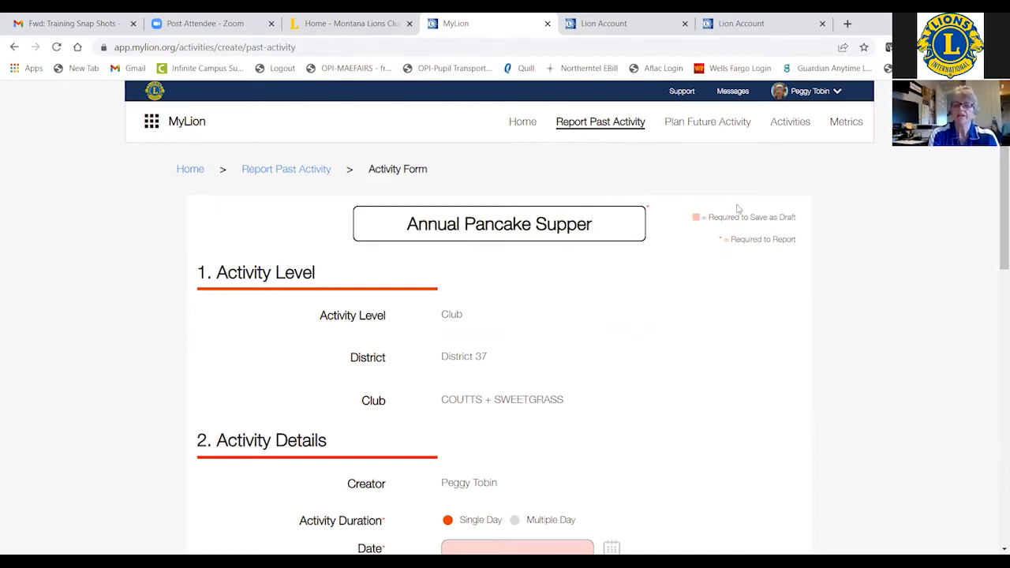
Step: Set the date of the pancake supper activity to 3/1/2022
scroll(996, 193, "down", 3)
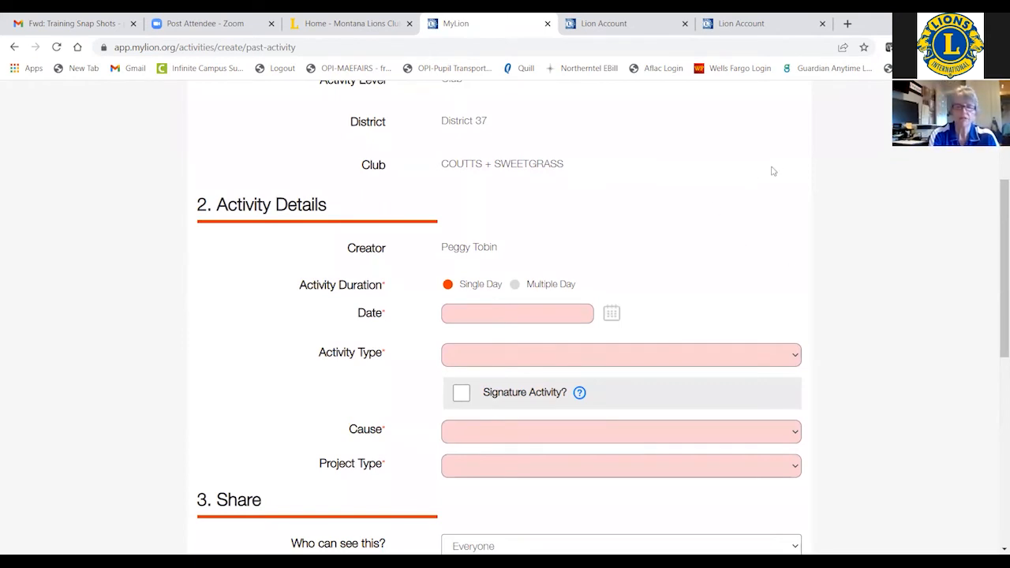
left_click(611, 314)
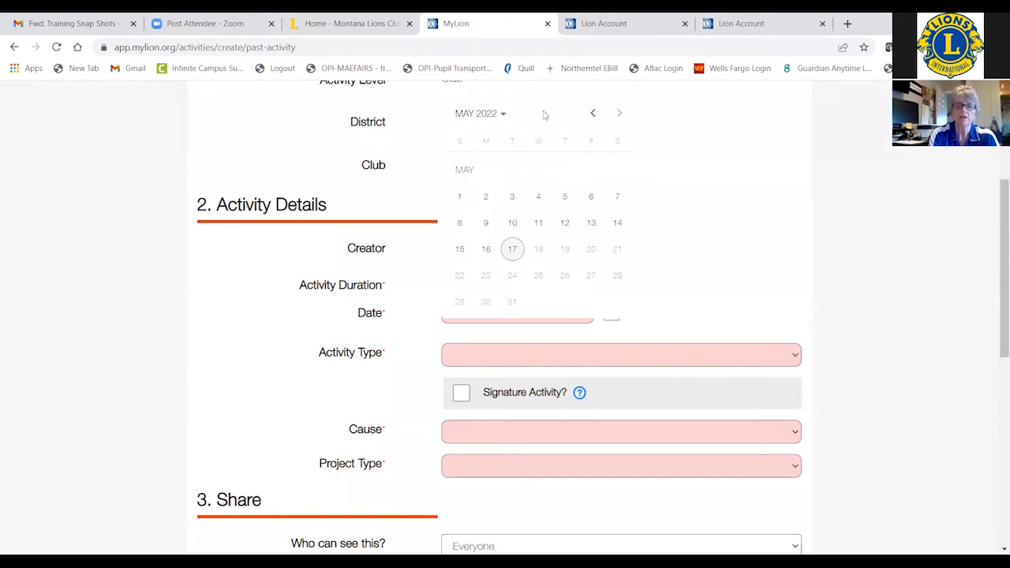
left_click(593, 115)
left_click(592, 114)
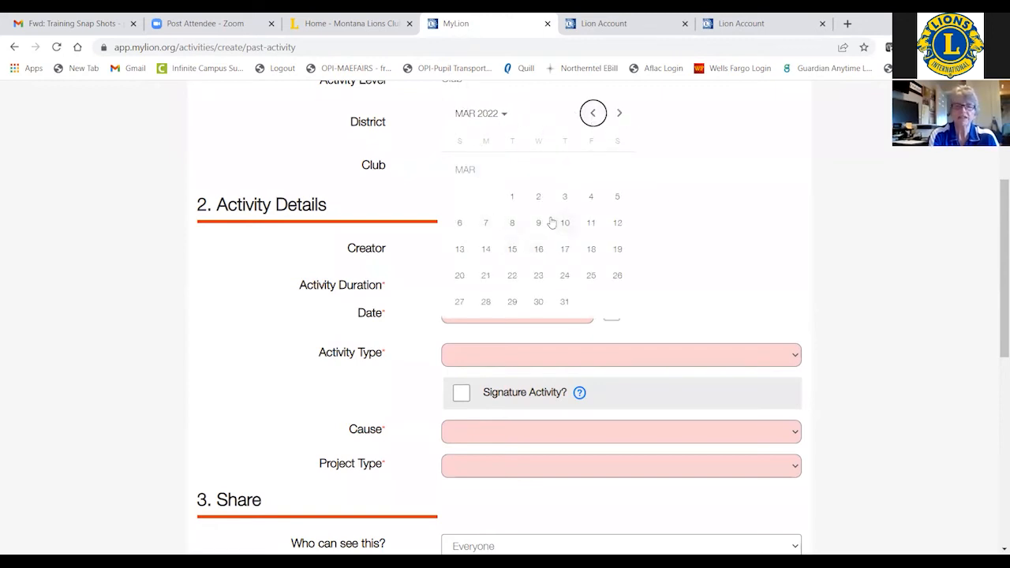
left_click(513, 197)
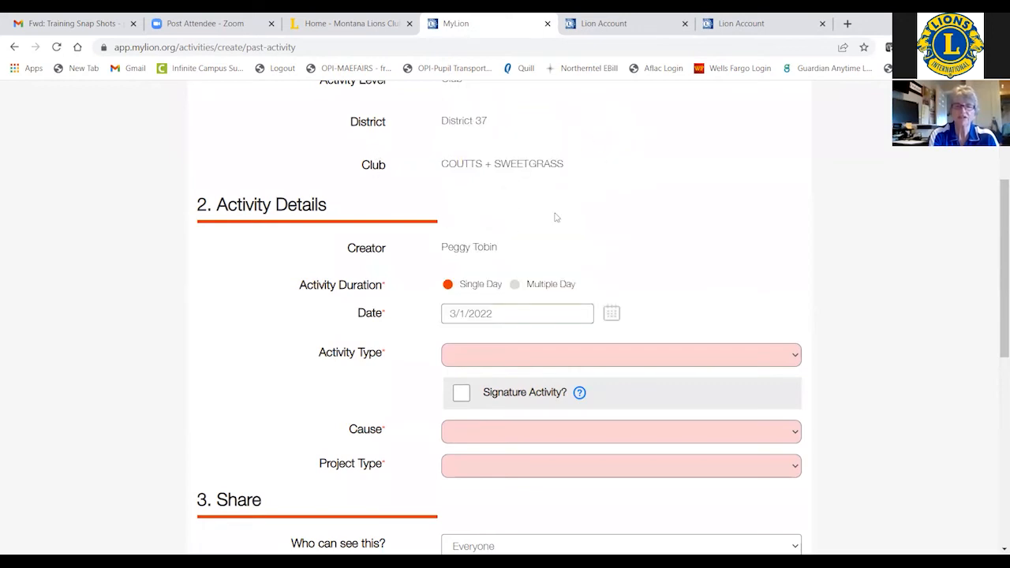
Step: Set the activity type to Fundraiser and mark it as a signature activity
left_click(504, 361)
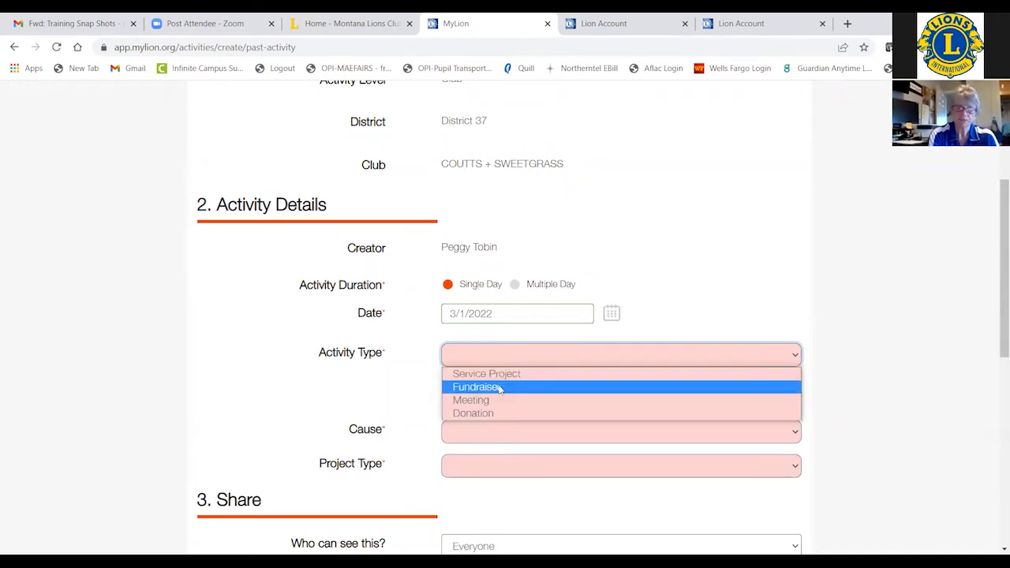
left_click(500, 388)
left_click(462, 397)
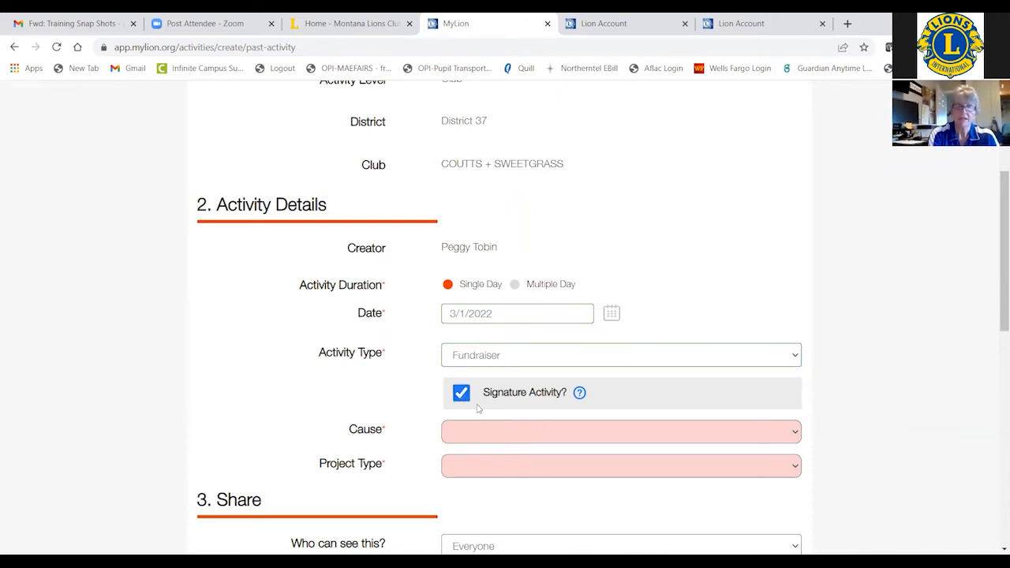
Step: Set the cause to Other and the project type to Other Service Activity, and check the explanation of a signature activity
left_click(585, 430)
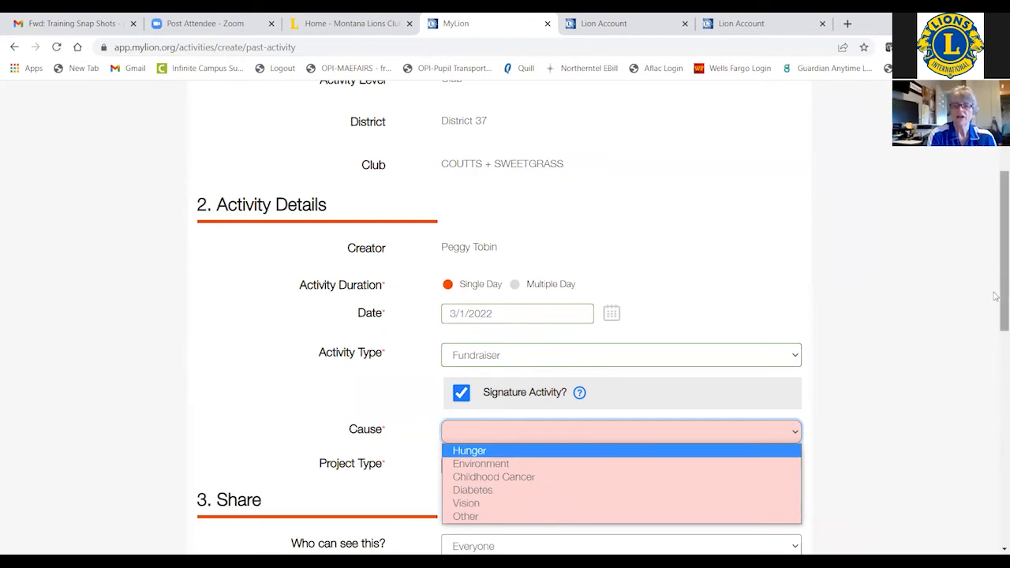
scroll(996, 296, "down", 1)
left_click(794, 341)
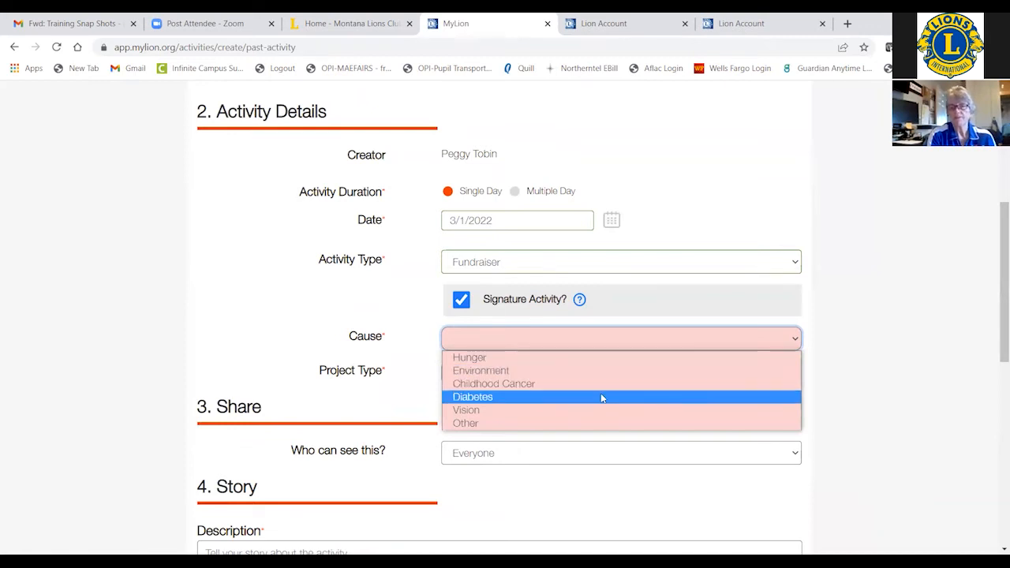
left_click(524, 424)
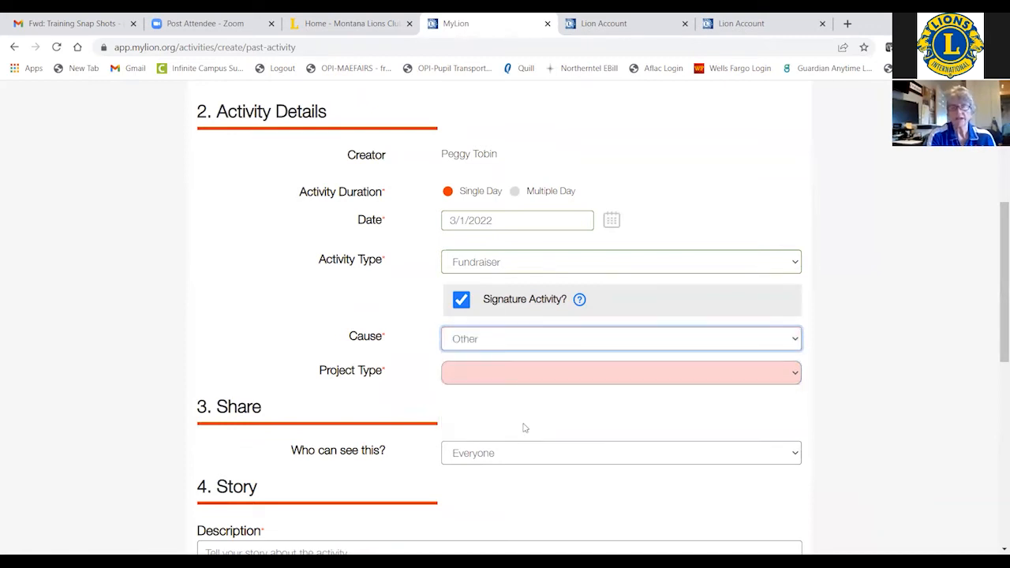
left_click(583, 375)
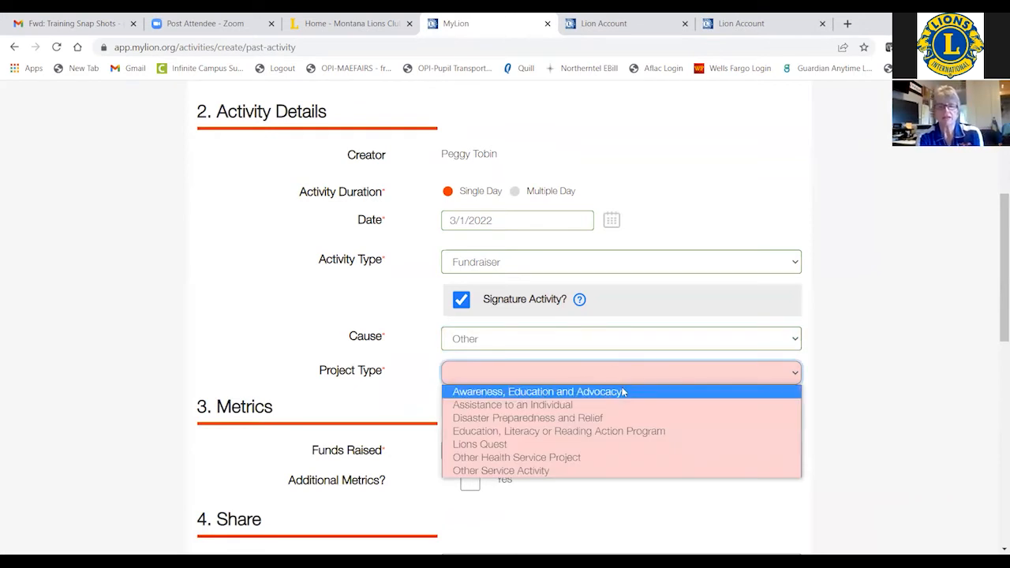
left_click(612, 472)
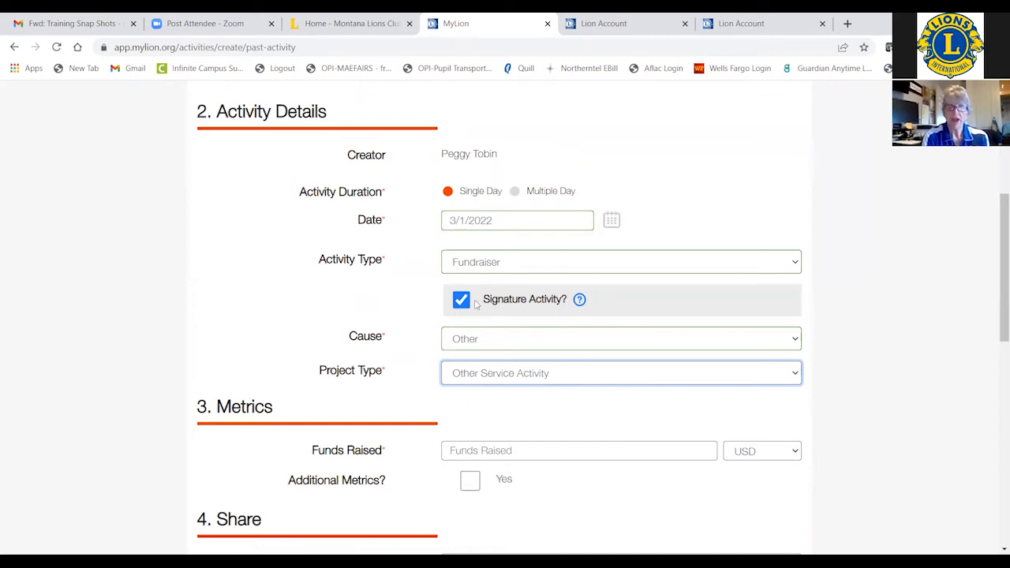
mouse_move(581, 302)
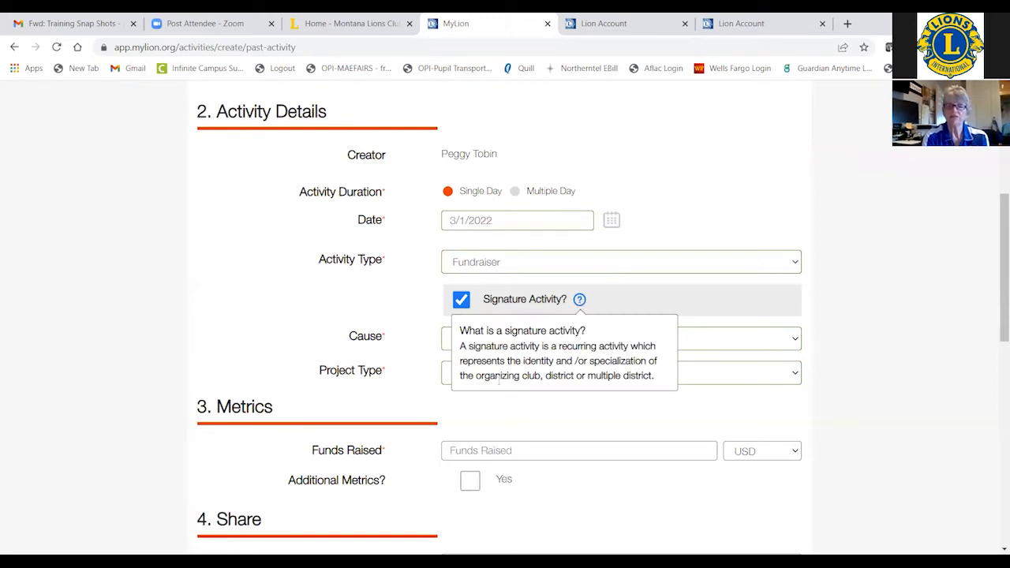
left_click(581, 301)
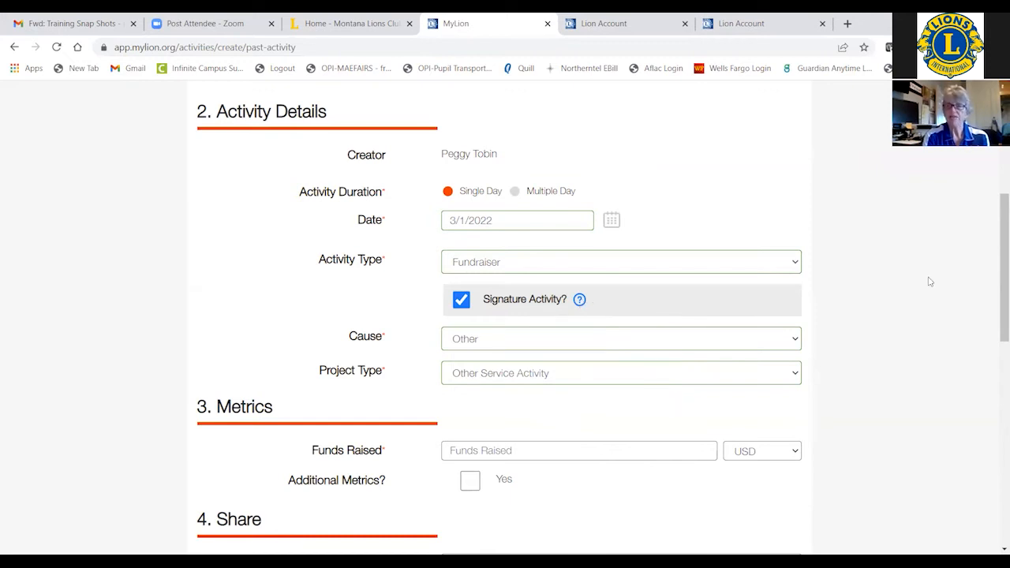
Step: Enter 2000 USD as the funds raised by the pancake supper
scroll(697, 302, "down", 2)
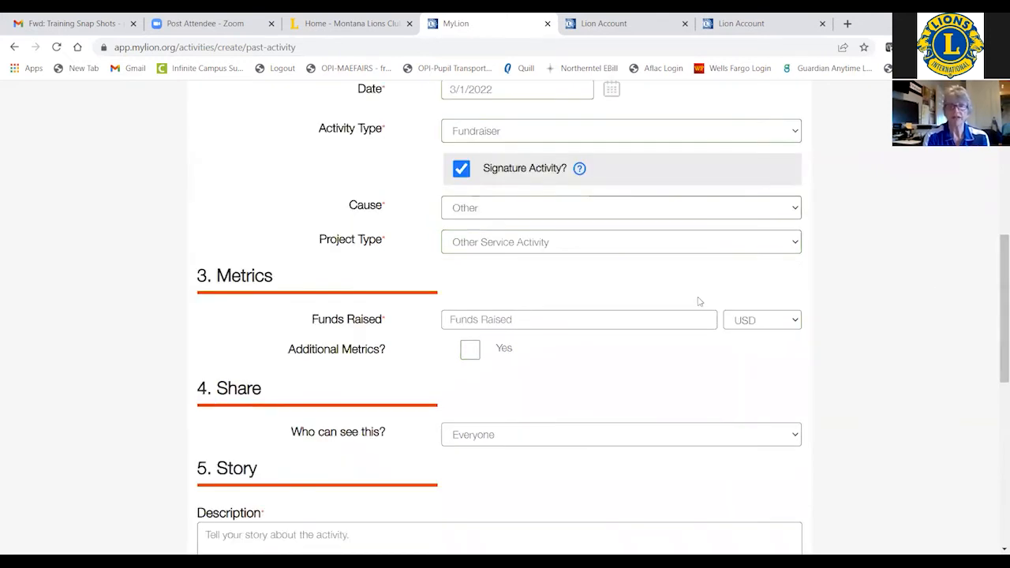
left_click(646, 323)
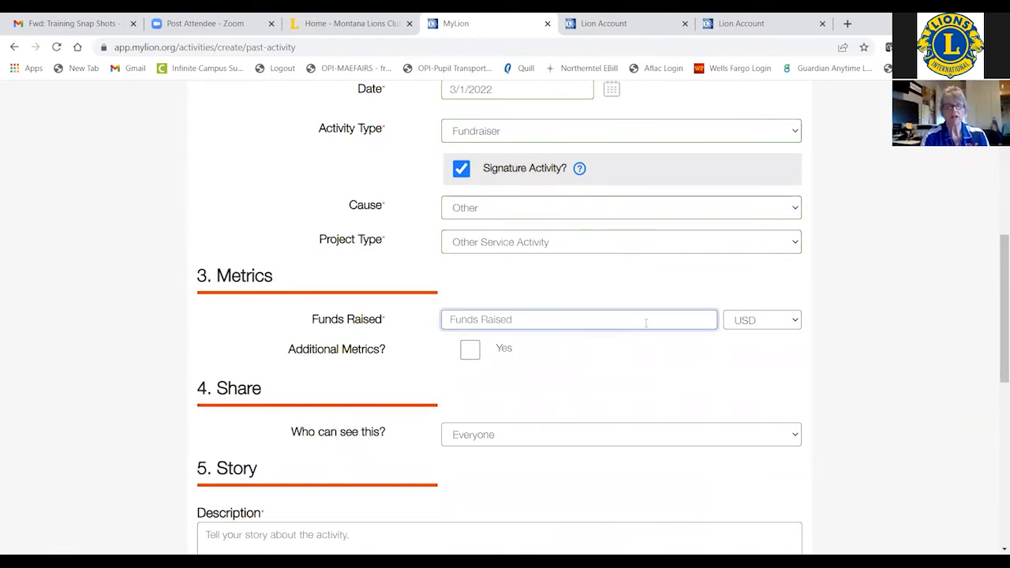
type("2000")
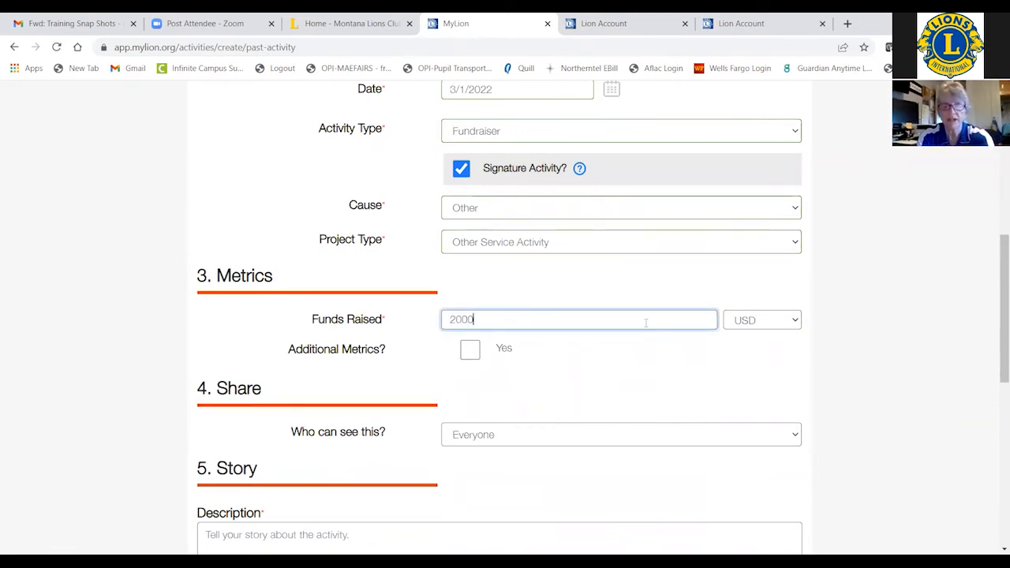
type("00")
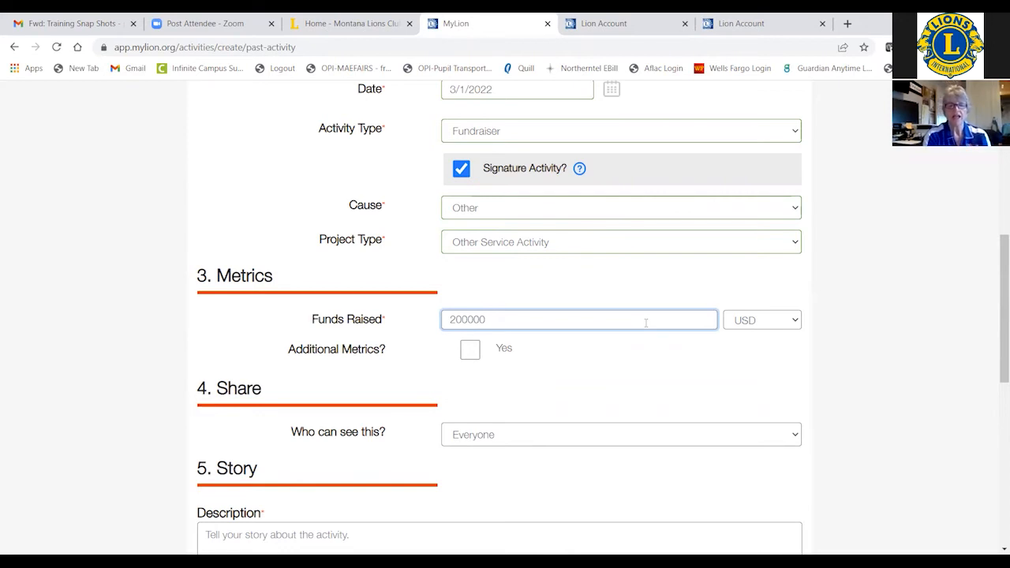
key("BackSpace")
key("BackSpace")
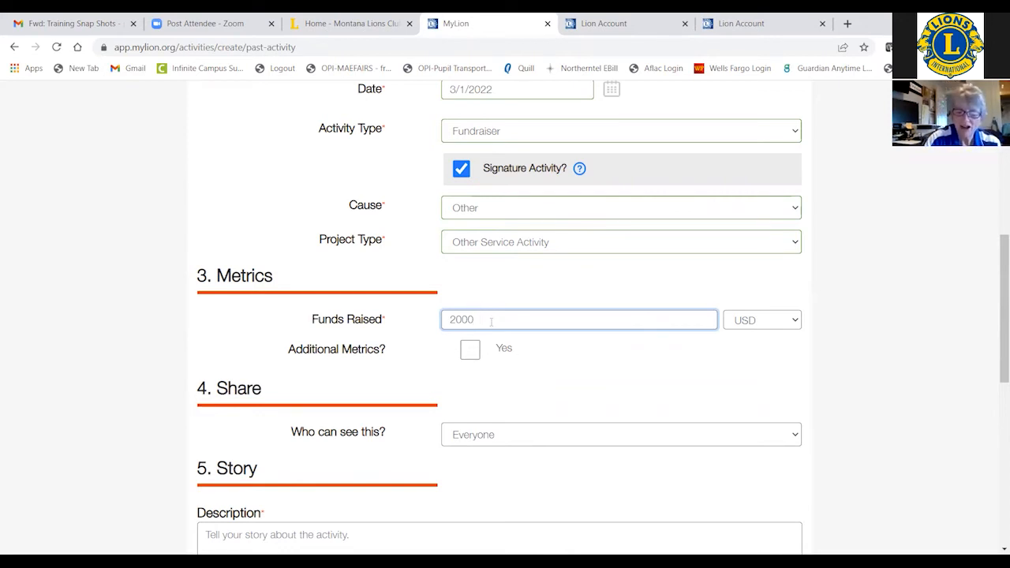
type("00")
key("BackSpace")
key("BackSpace")
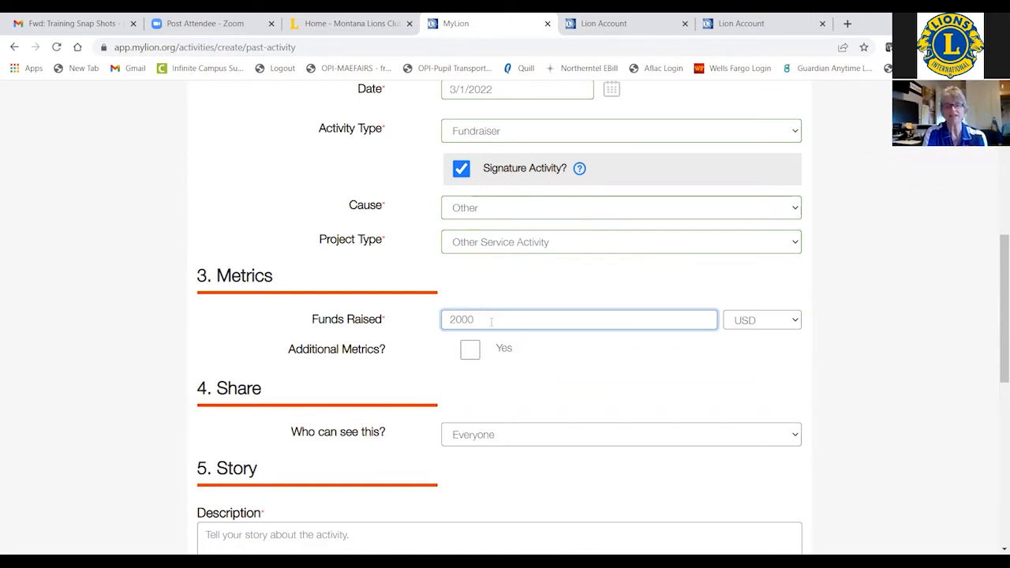
Step: Enable additional metrics and enter 100 people served and 15 total volunteers
left_click(471, 353)
left_click(495, 387)
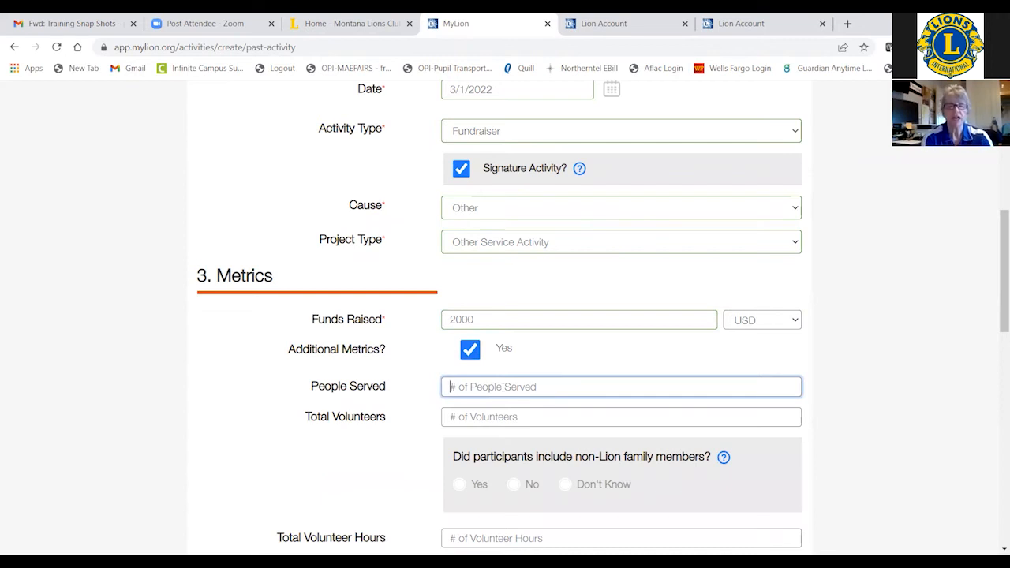
type("100")
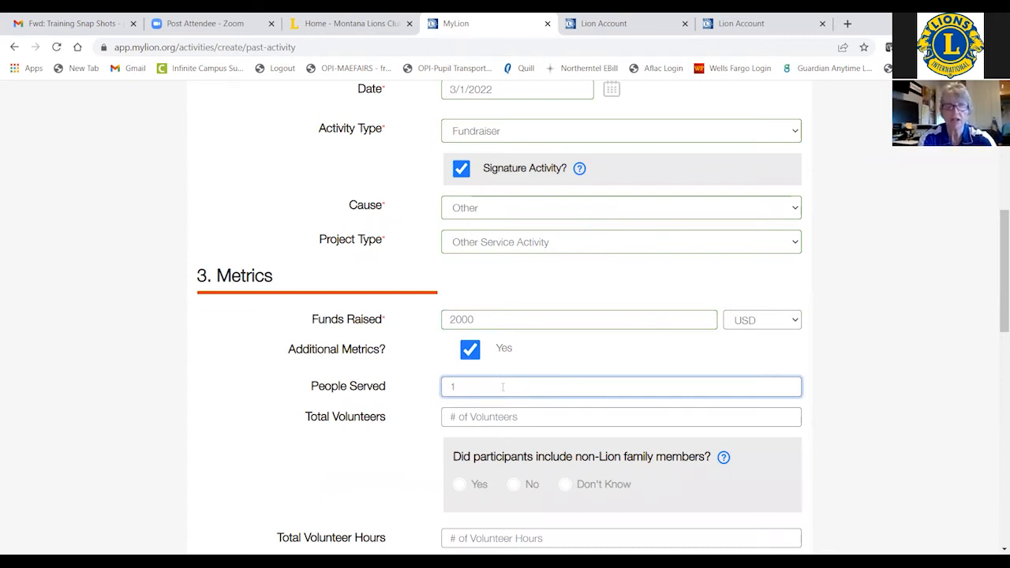
left_click(513, 416)
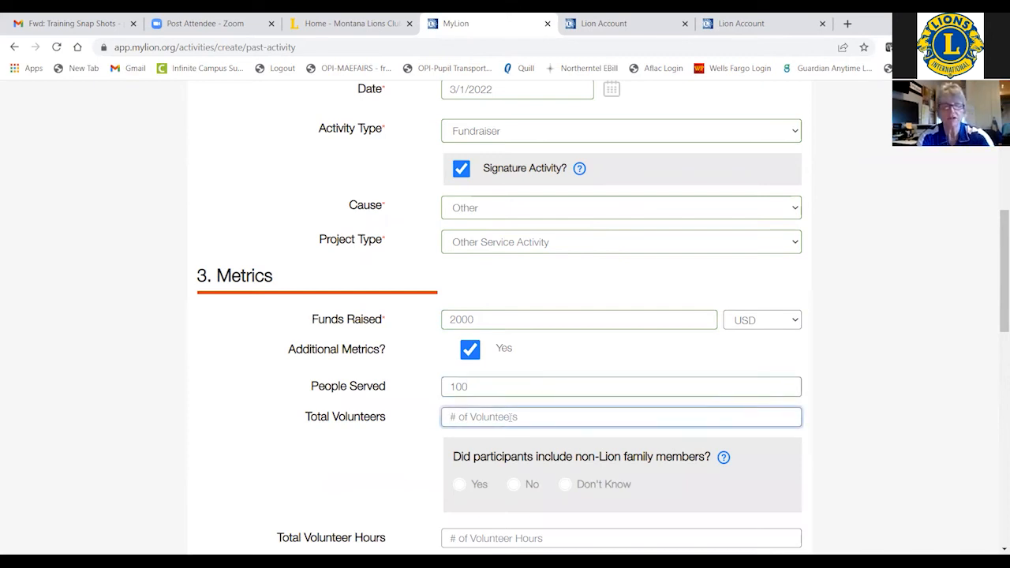
type("1")
key("BackSpace")
type("15")
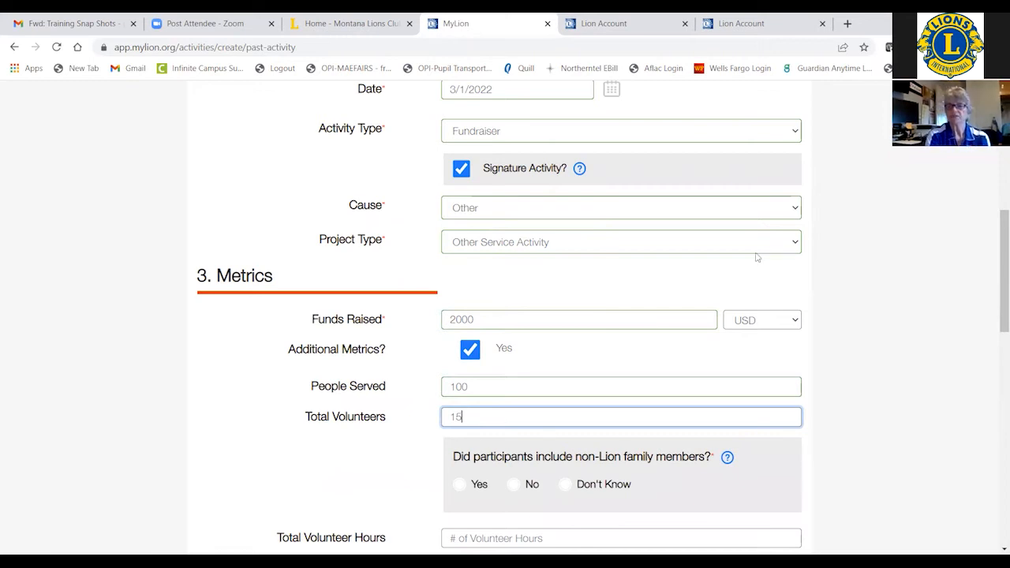
Step: Indicate that participants included non-Lion family members and set the total volunteer hours to 40
left_click_drag(997, 229, 995, 264)
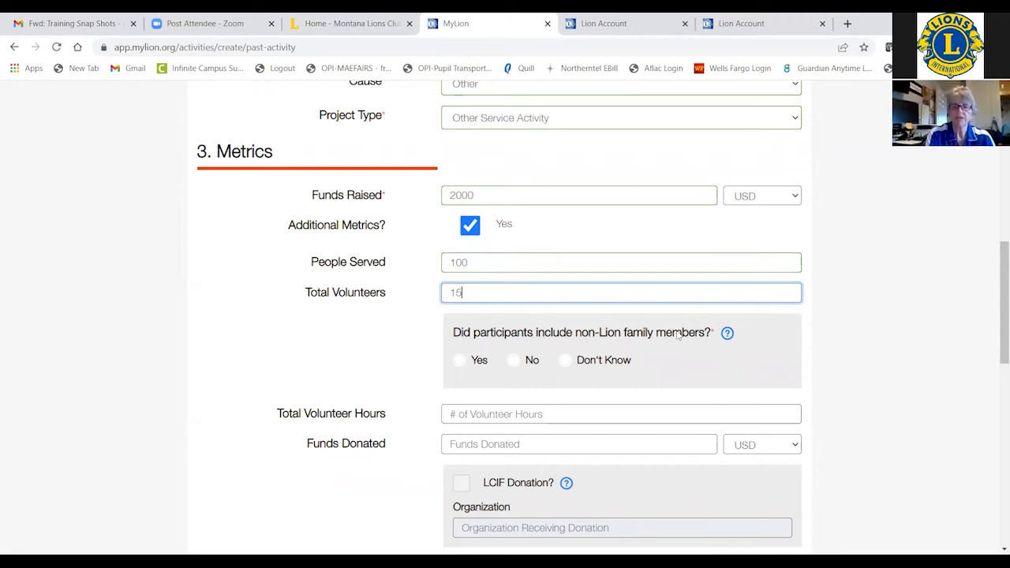
left_click(462, 361)
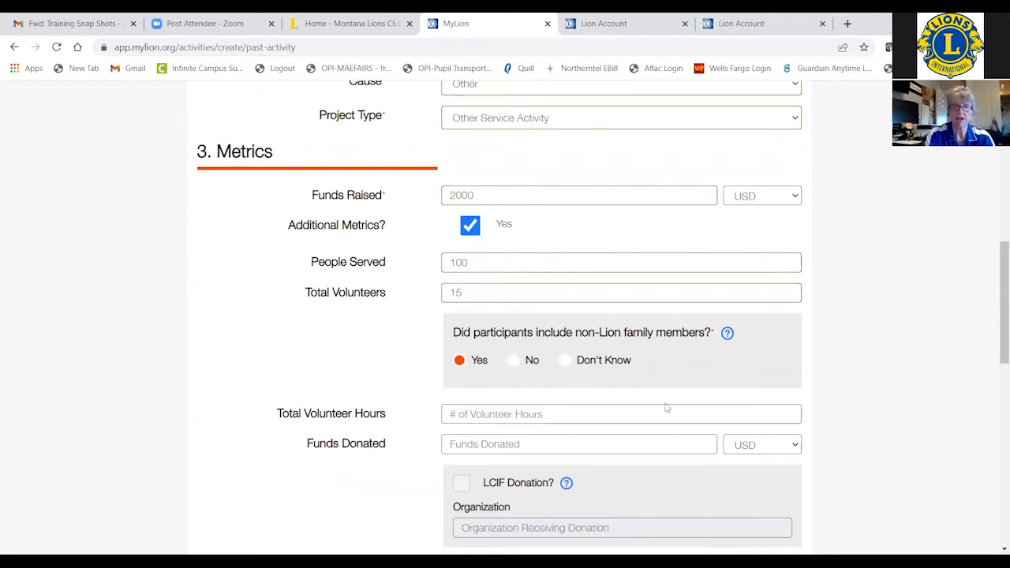
left_click(573, 418)
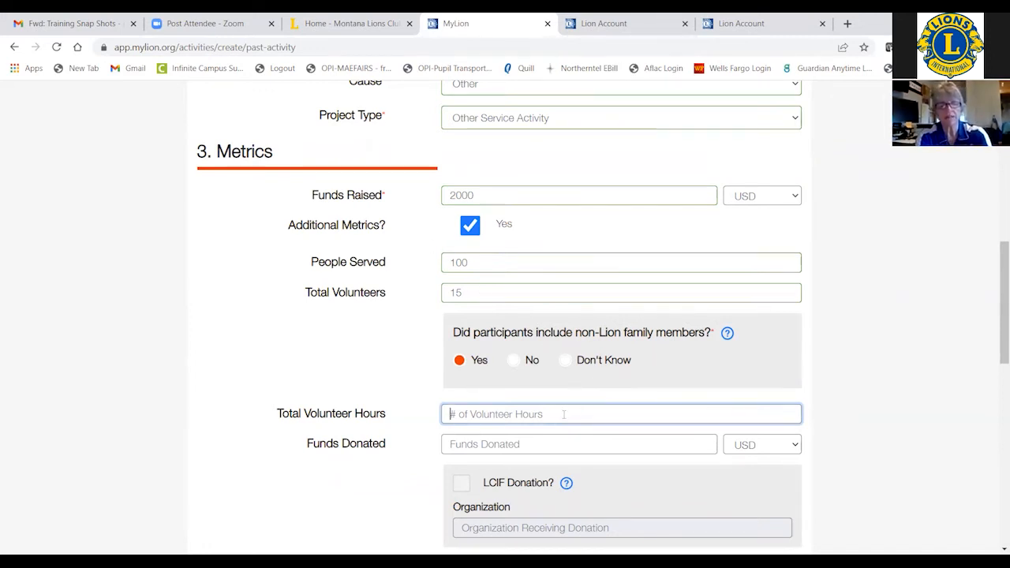
type("40")
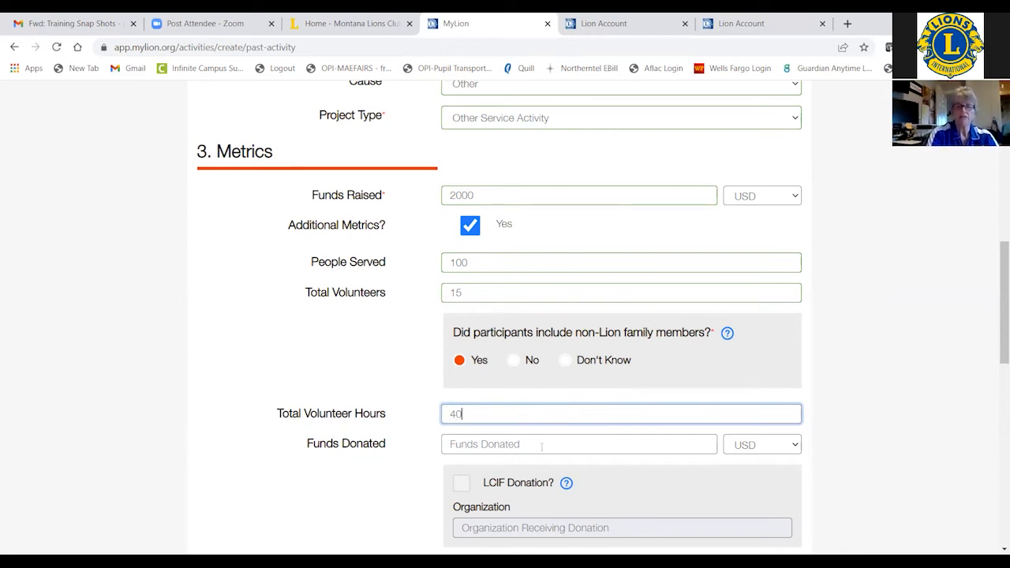
Step: Enter 1800 USD as funds donated, with Sunburst Pool Fund as the organization receiving the donation
left_click(505, 445)
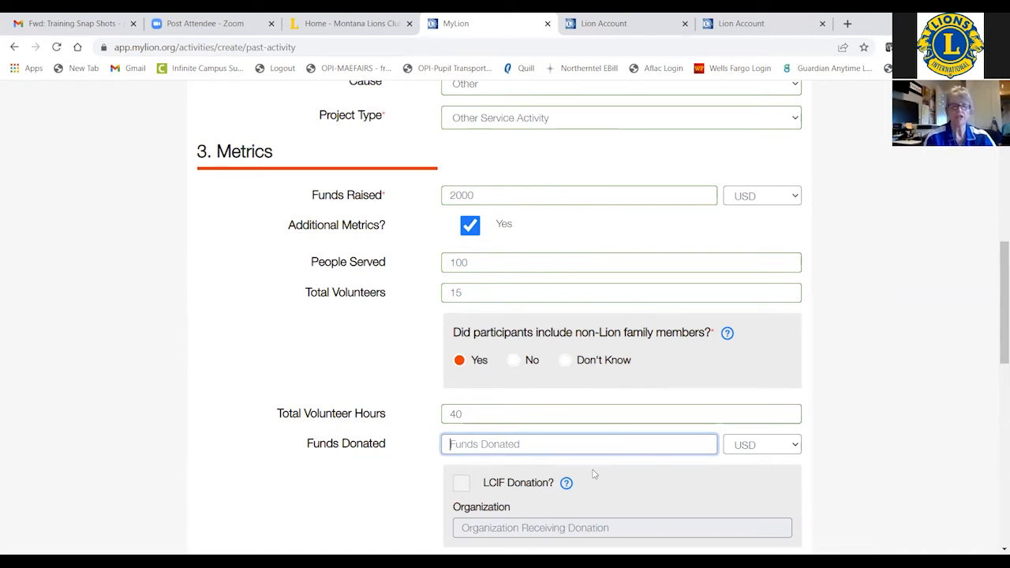
type("1800")
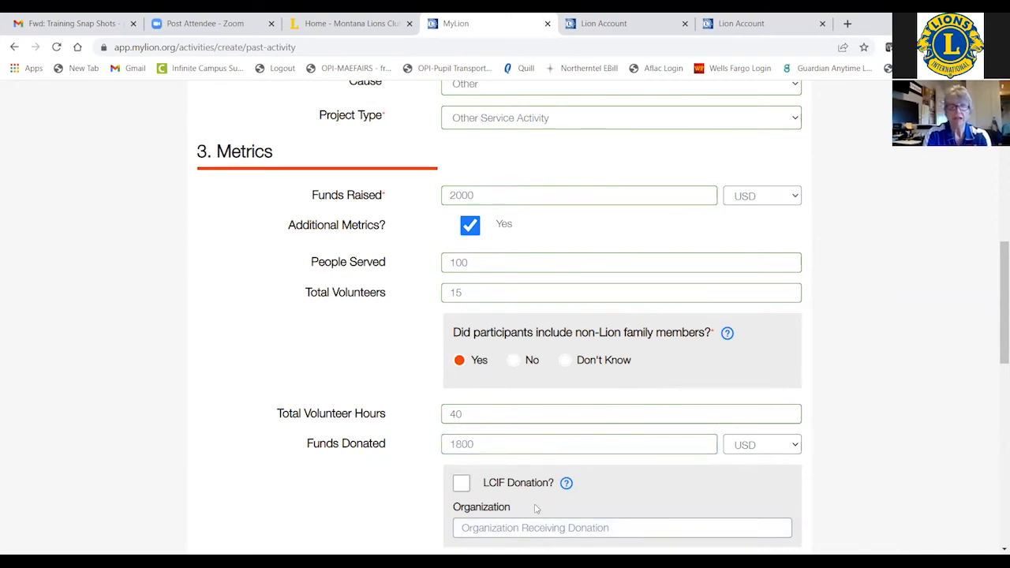
left_click(521, 527)
type("Sunb")
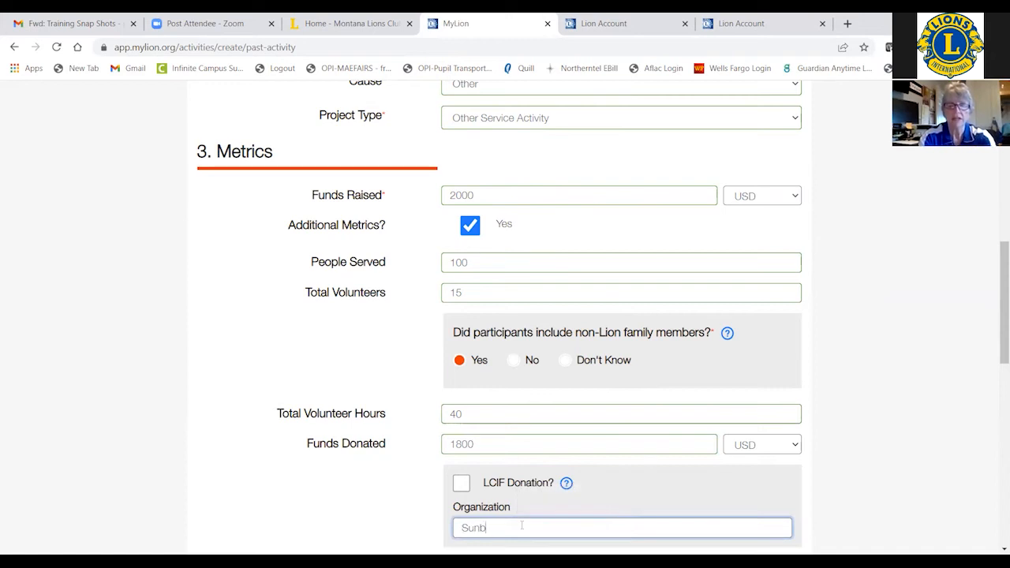
type("urst Pool Fund")
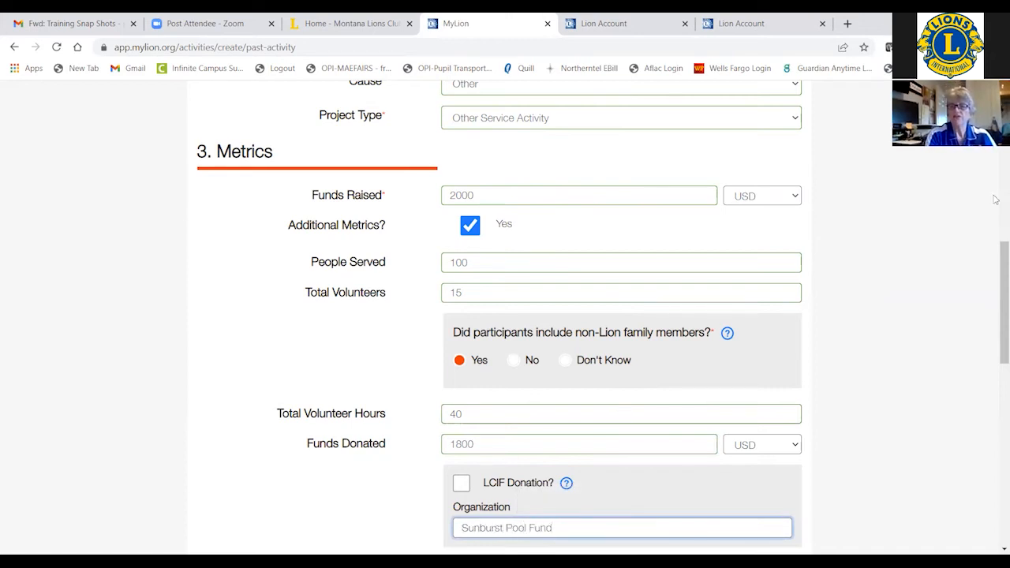
Step: Start a featured photo upload in the Story section and open the file selection for its image
left_click_drag(996, 260, 995, 328)
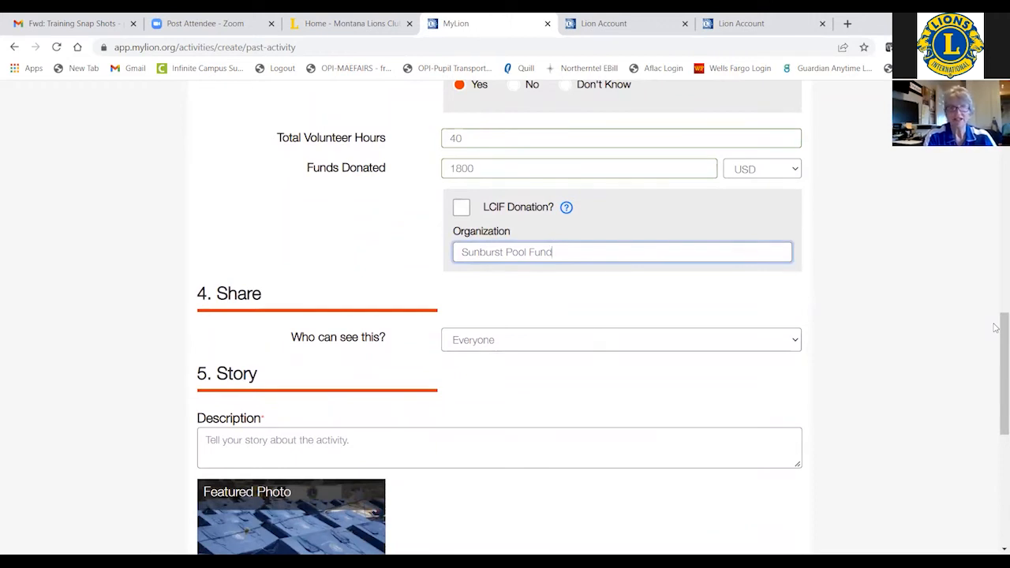
left_click(371, 435)
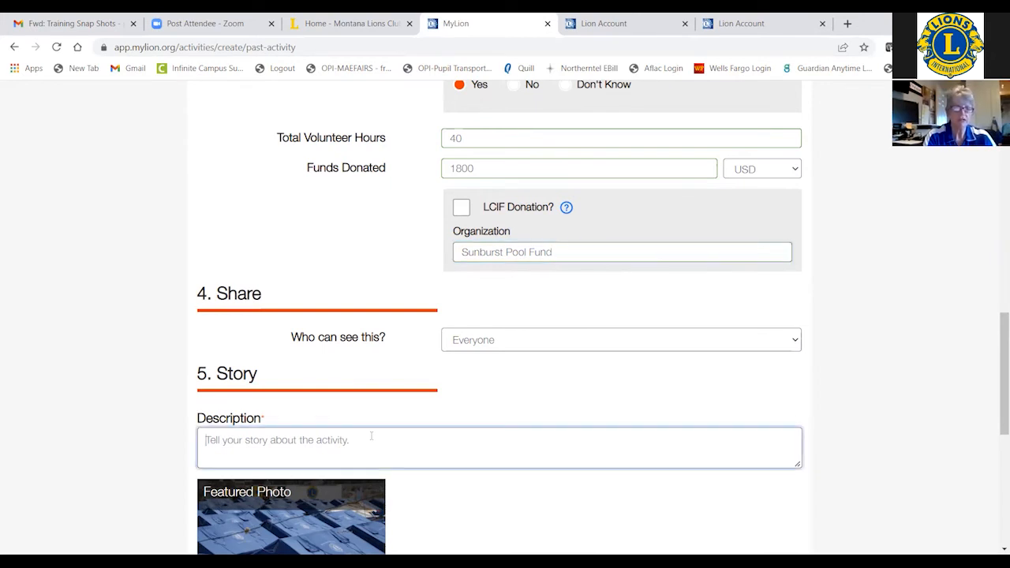
left_click_drag(997, 314, 996, 388)
mouse_move(257, 271)
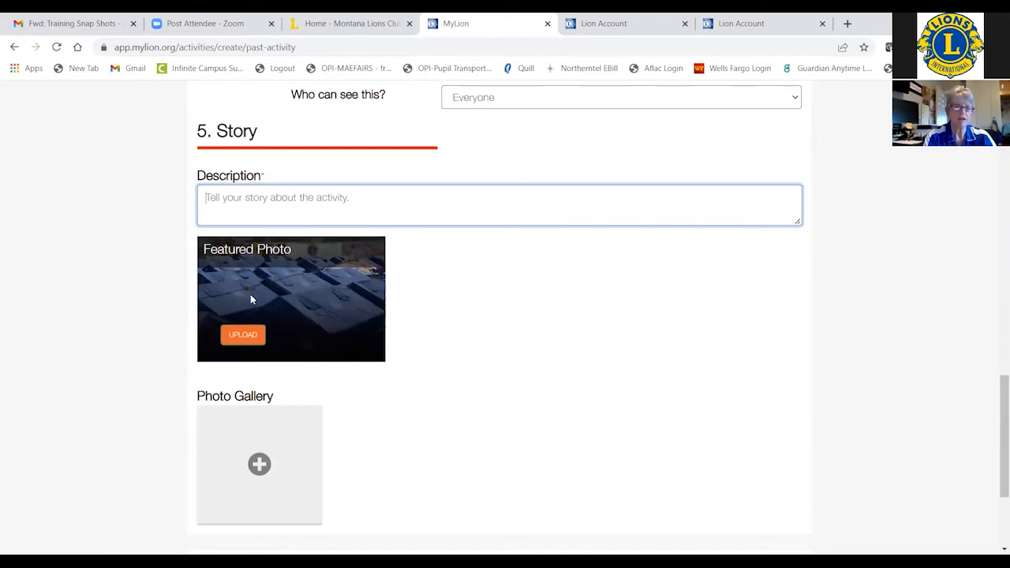
left_click(251, 335)
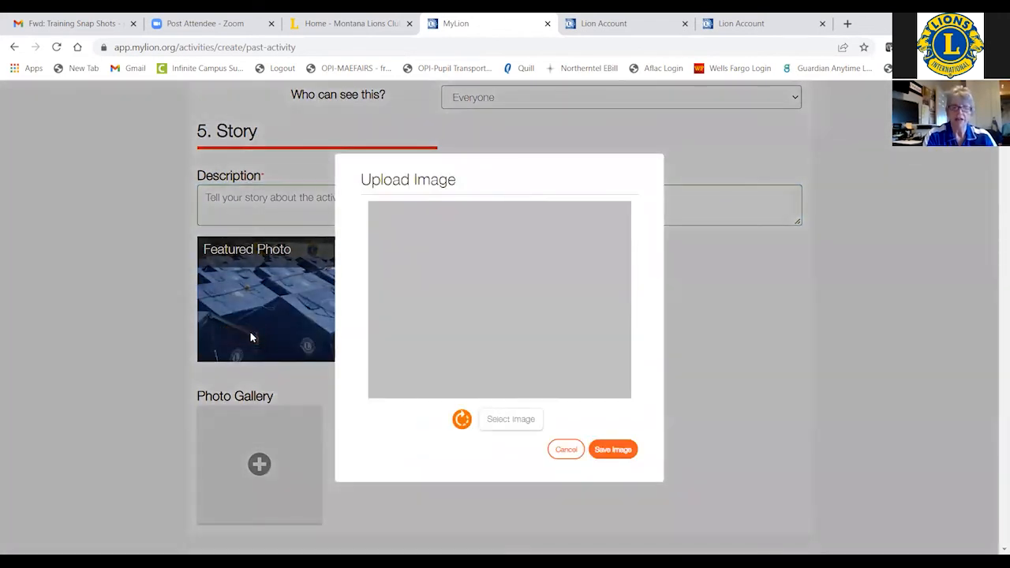
left_click(511, 419)
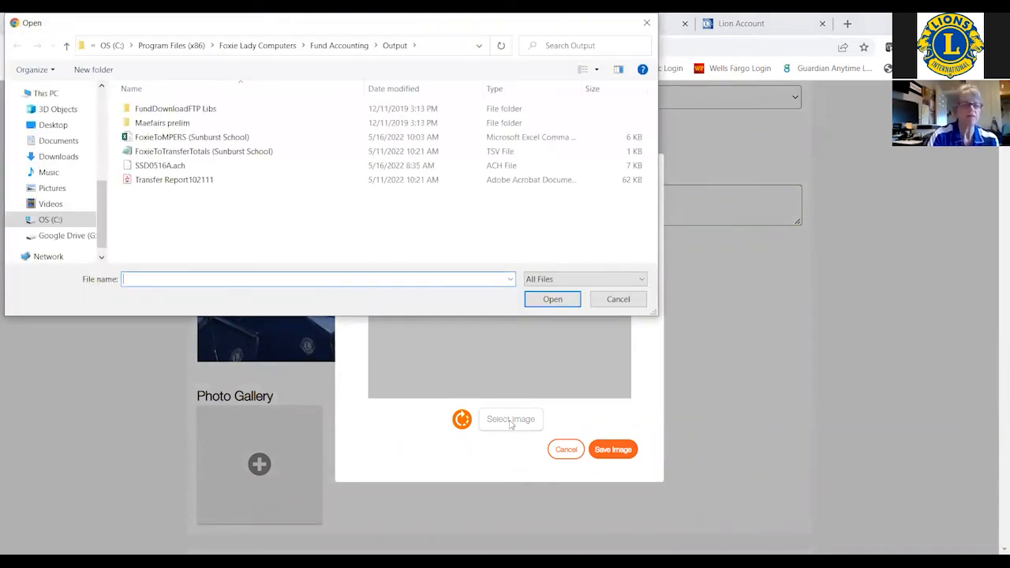
Step: Choose the Pancake Supper 2021 picture from the Lions folder on Google Drive and save it as the featured photo
left_click(69, 236)
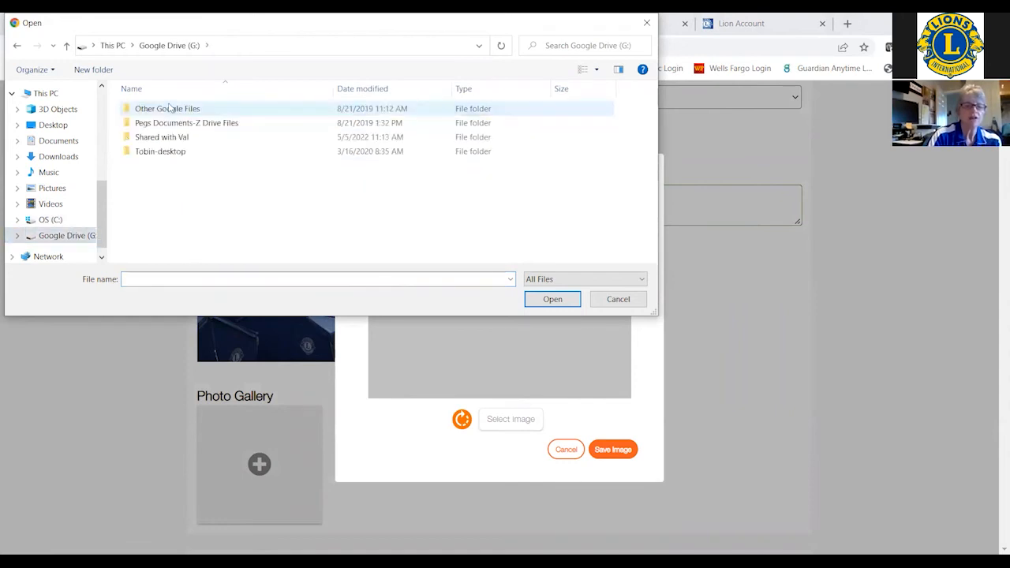
double_click(173, 152)
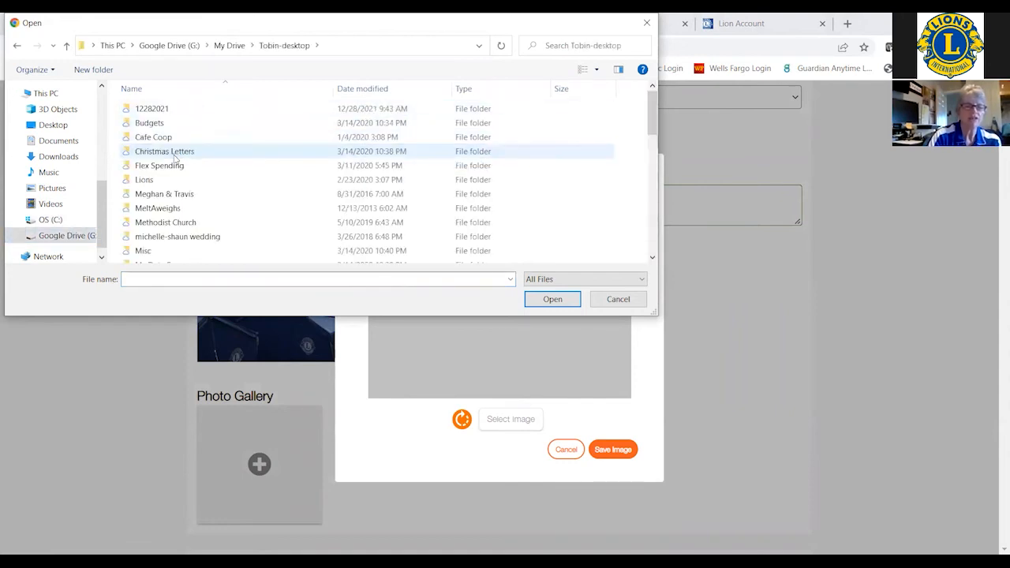
double_click(166, 180)
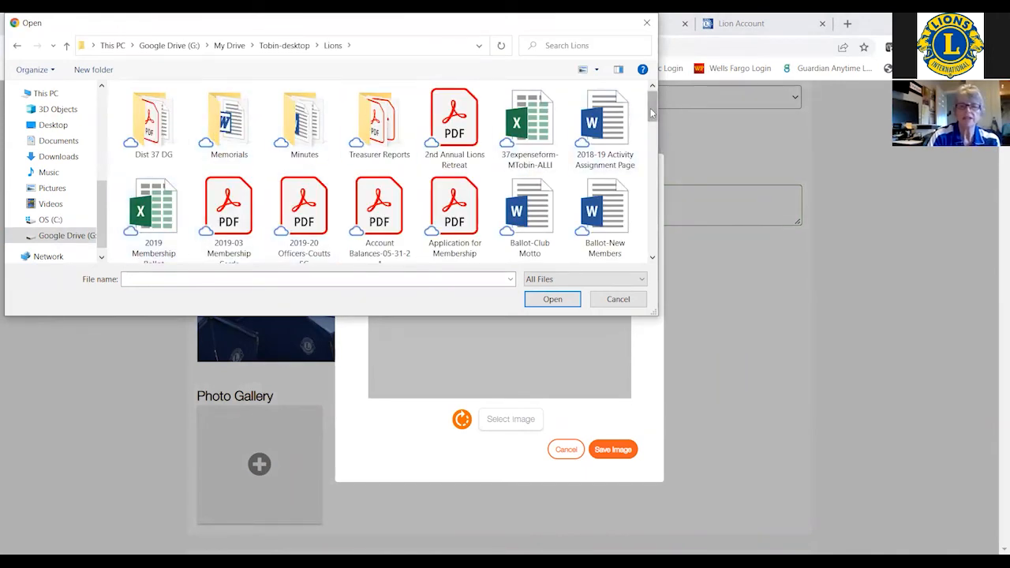
left_click_drag(650, 117, 648, 162)
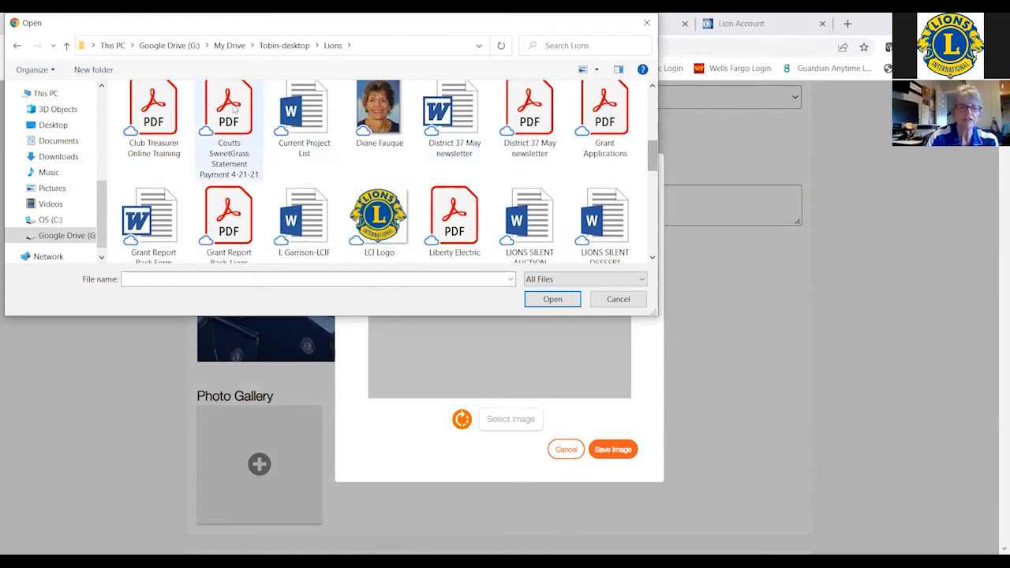
mouse_move(649, 187)
left_mouse_down()
mouse_move(646, 245)
mouse_move(643, 183)
left_mouse_up()
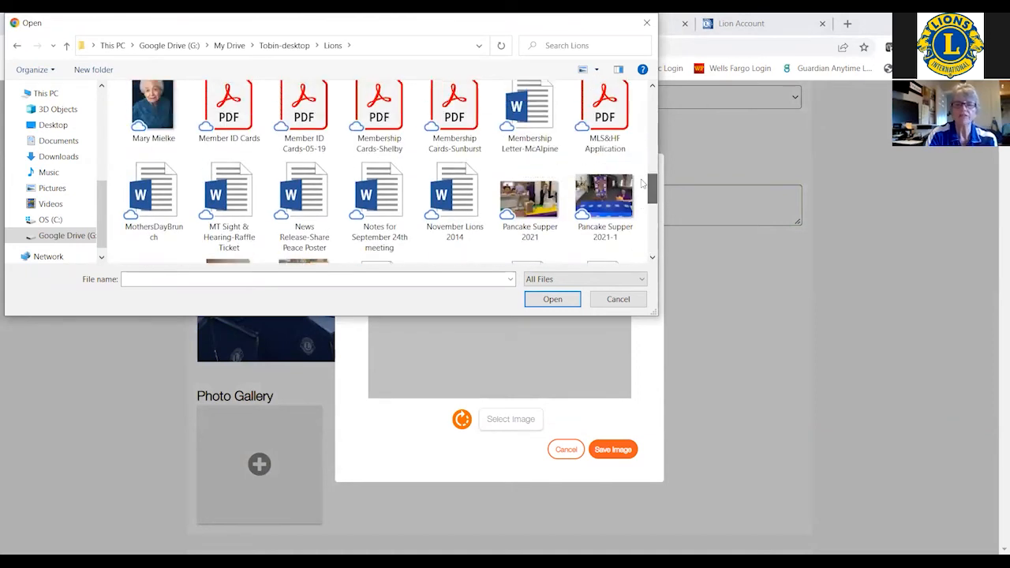
left_click(532, 198)
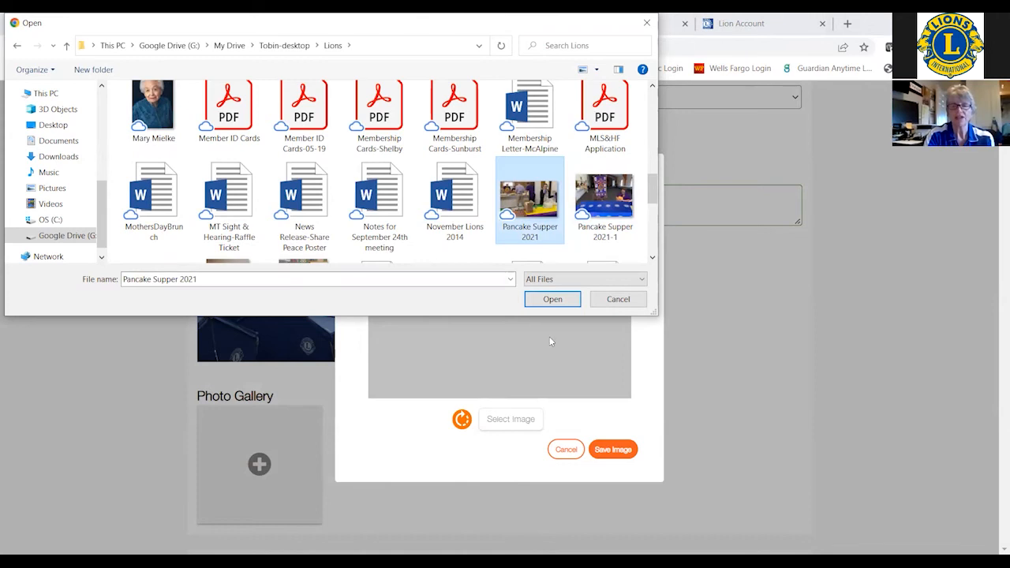
left_click(553, 300)
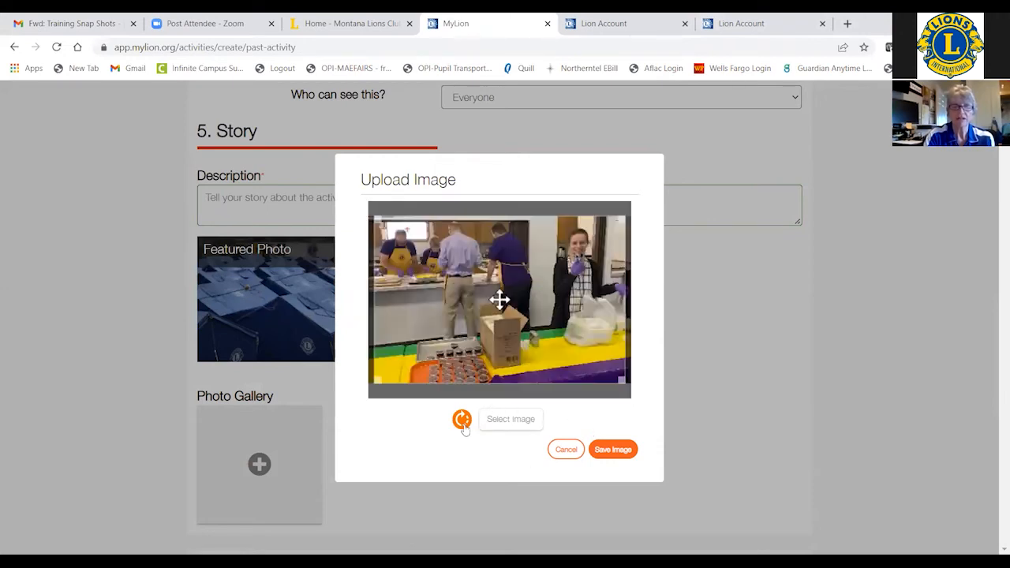
left_click(614, 449)
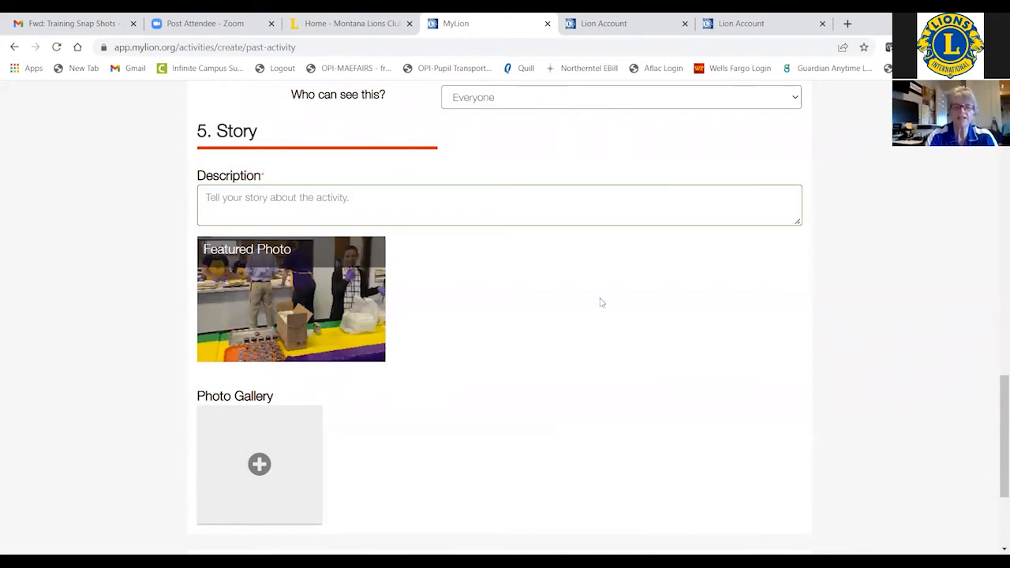
Step: Enter the description "Our Annual Pancake Supper was a fundraiser for our pool in 2022" and submit the activity report
scroll(995, 400, "down", 3)
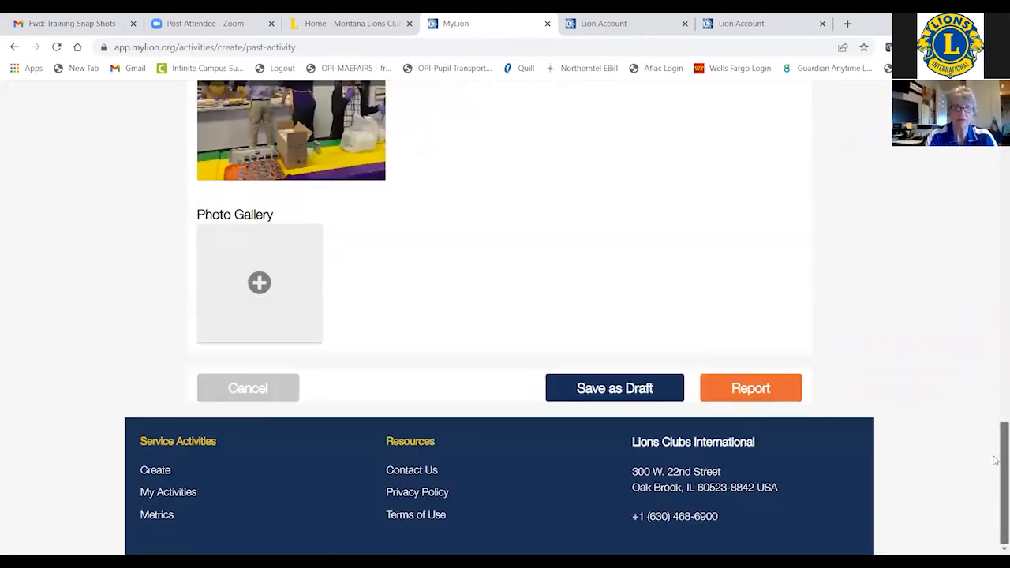
left_click(754, 389)
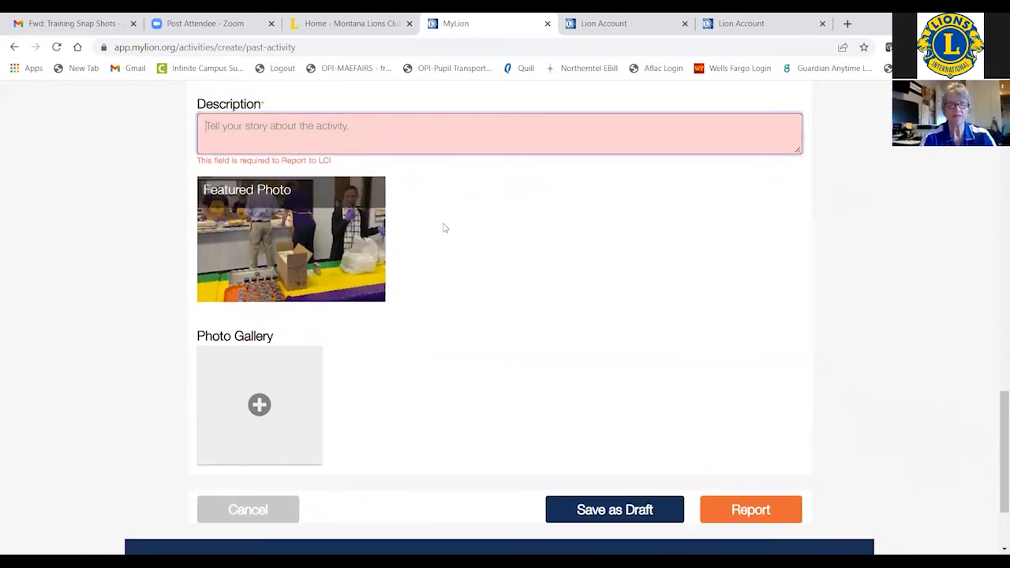
type("Our Ann")
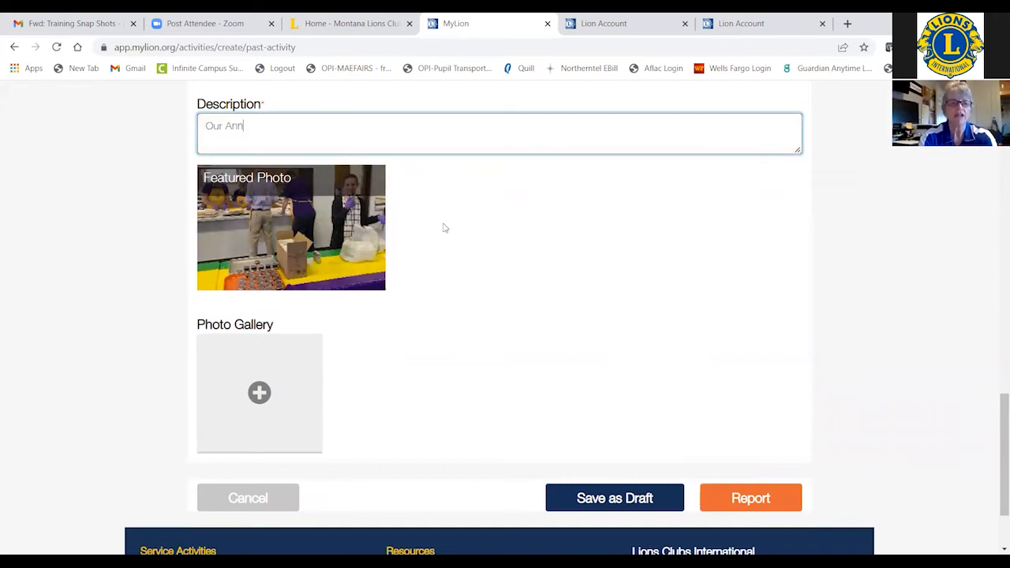
type("ual Pancake Supper")
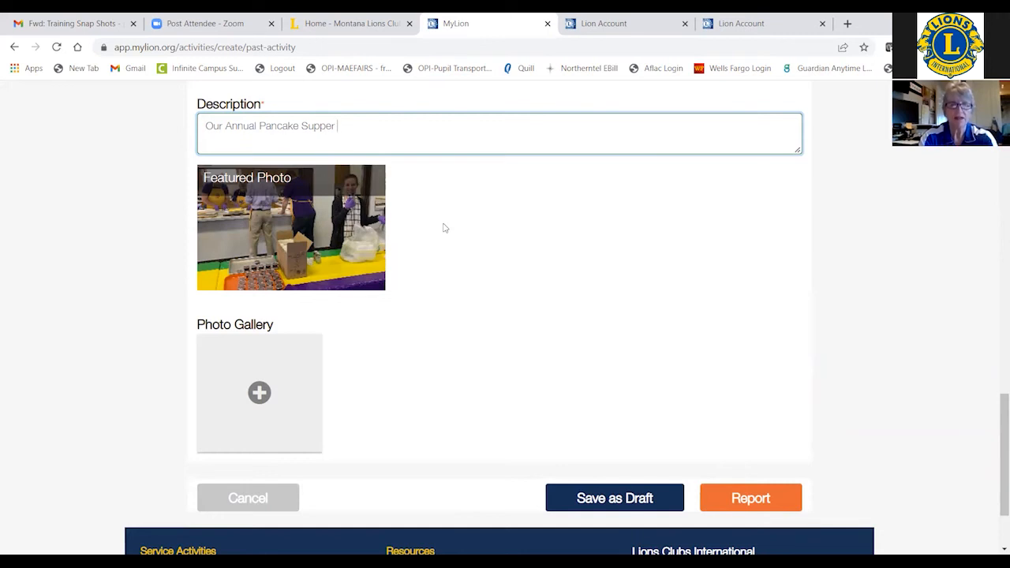
type("was a fundrasi")
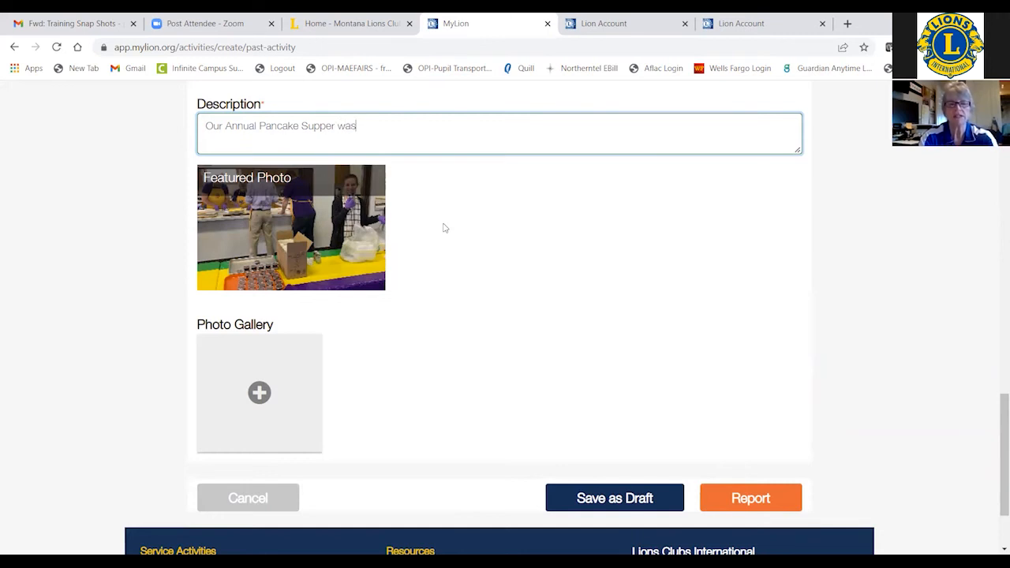
key("BackSpace")
type("iser for our pool in 2022")
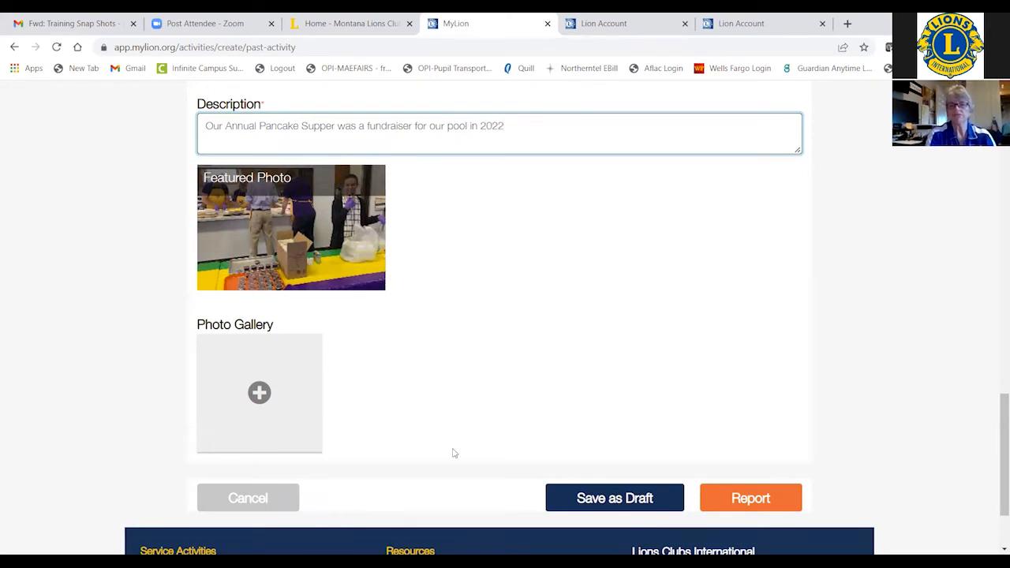
left_click(744, 499)
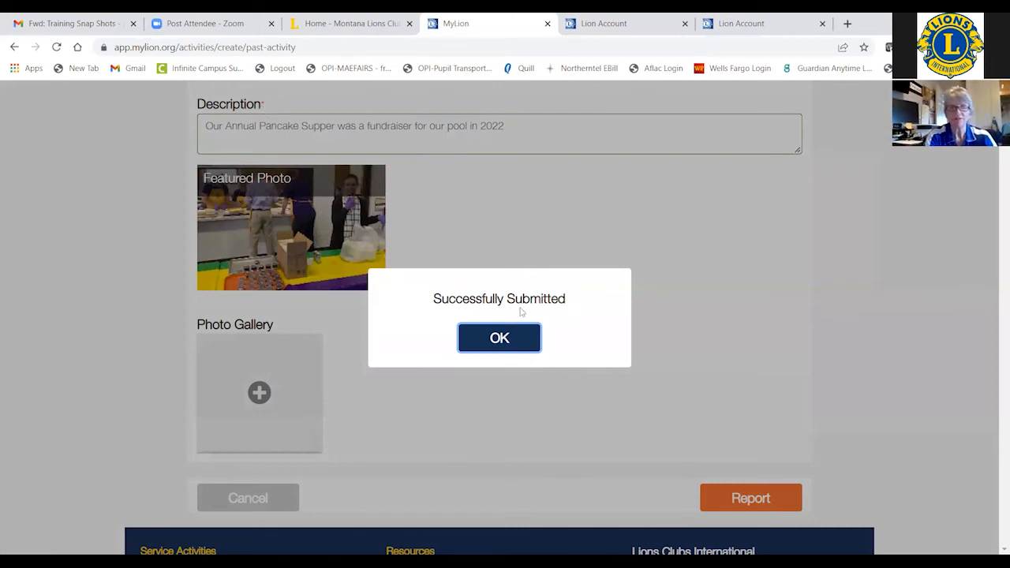
left_click(494, 341)
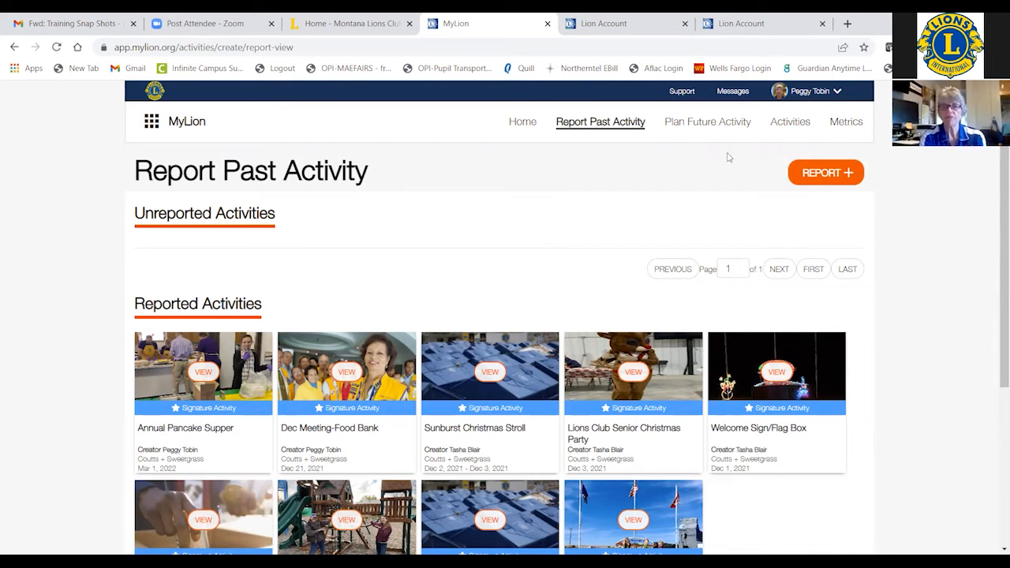
Step: Start planning a future Service Project activity and set Vision as the cause it will impact
left_click(710, 127)
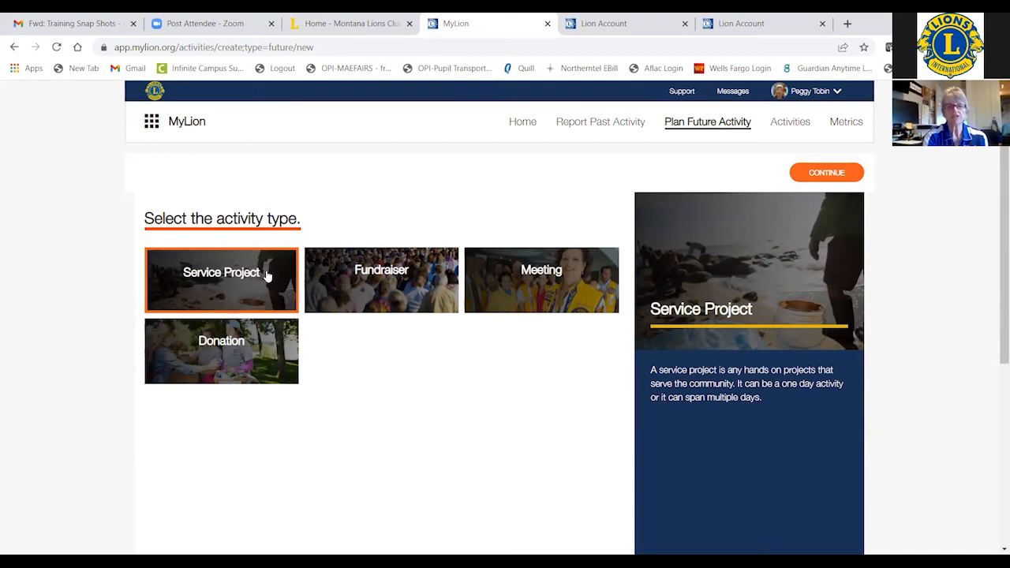
left_click(827, 174)
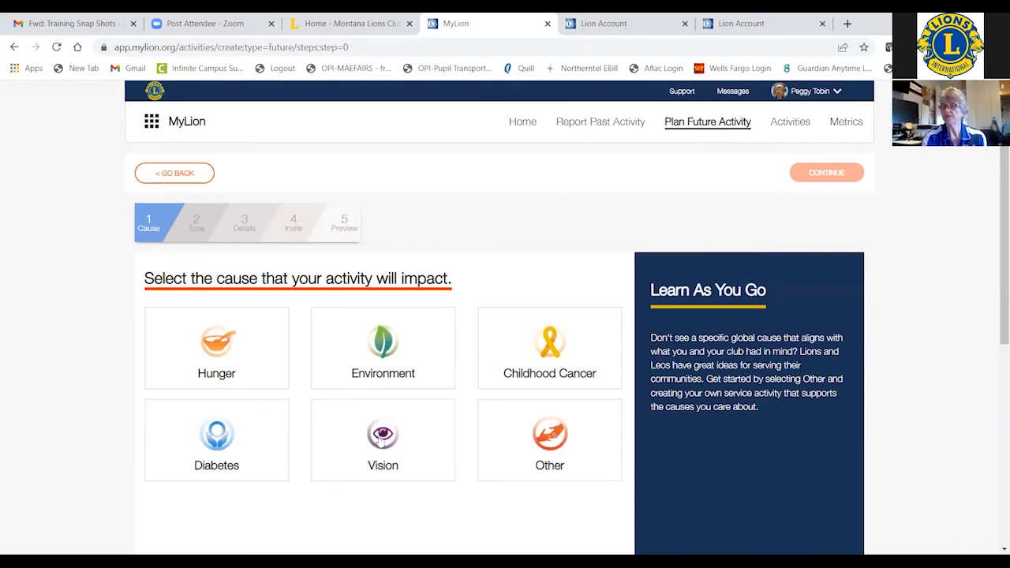
left_click(380, 442)
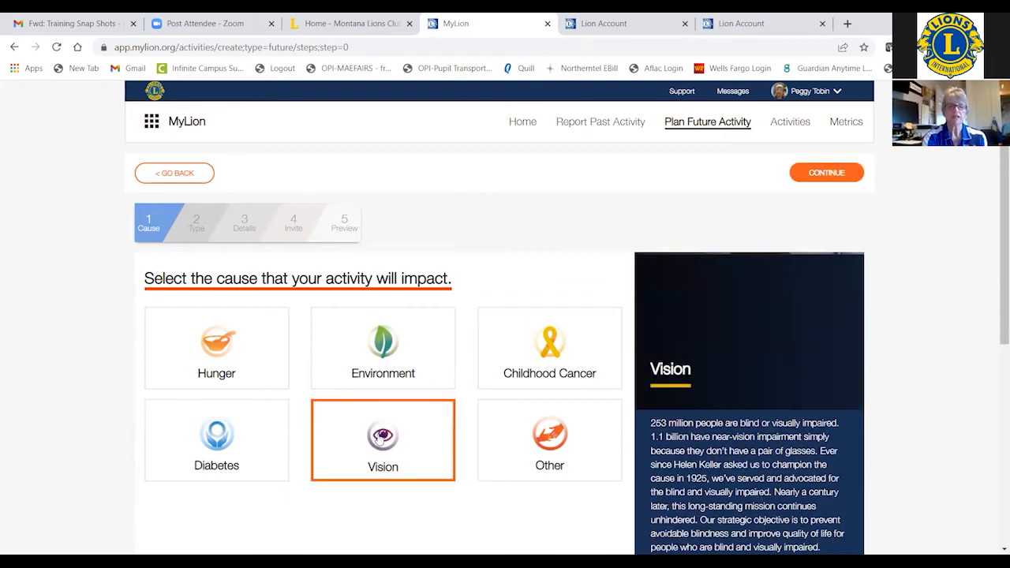
left_click_drag(1004, 100, 996, 237)
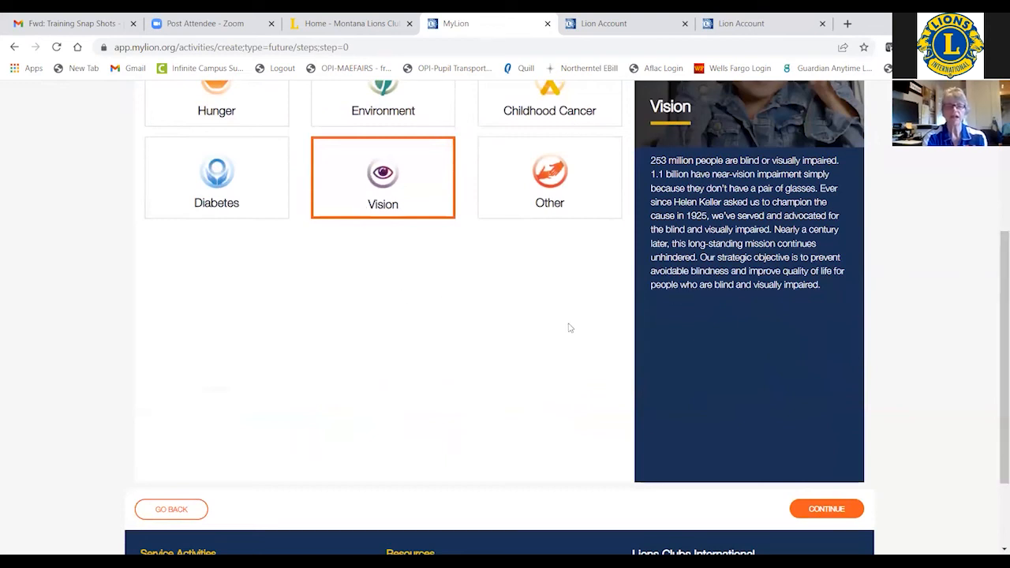
left_click(829, 510)
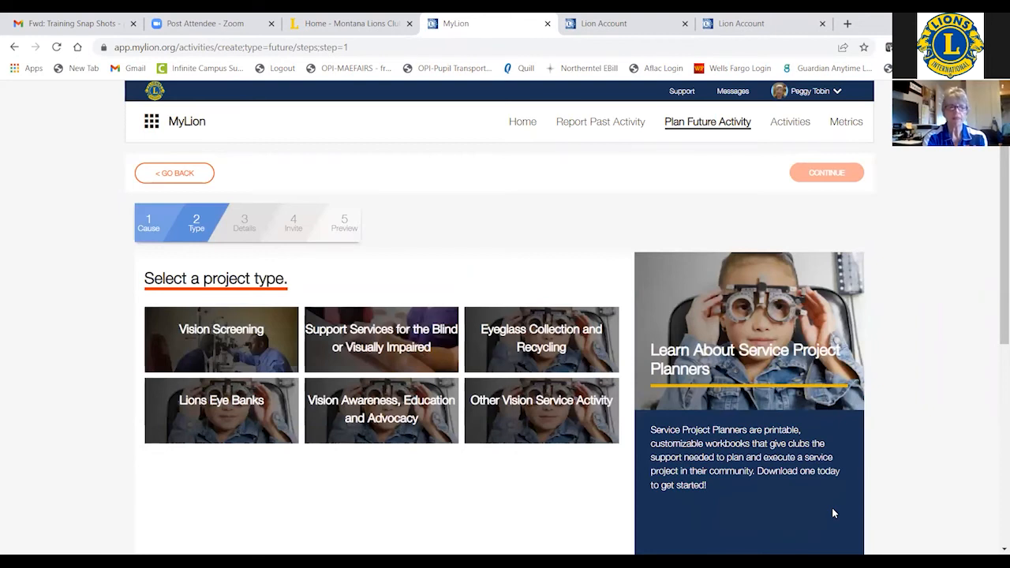
Step: Choose Vision Screening as the project type and continue to the activity details
left_click(239, 336)
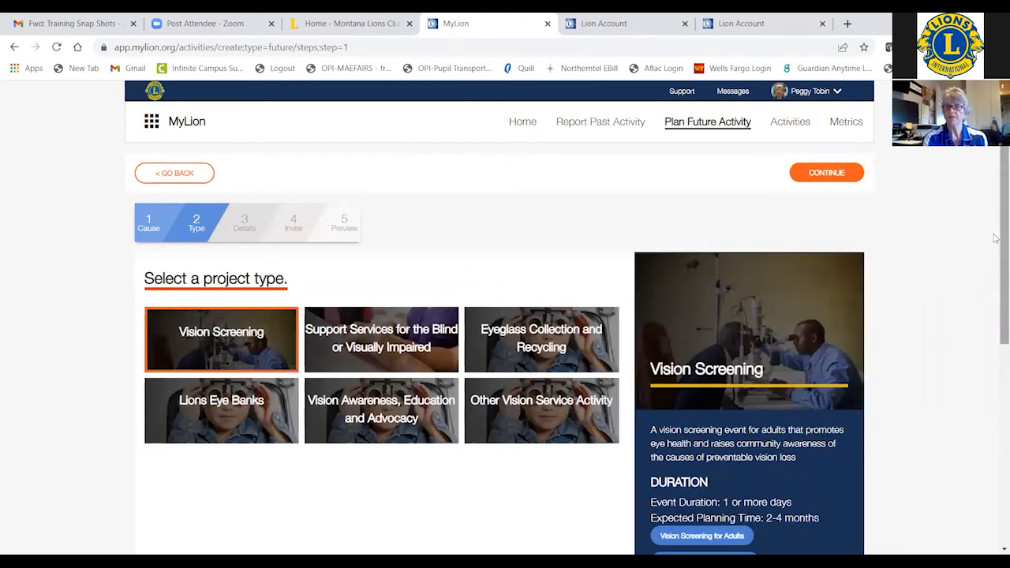
scroll(996, 250, "down", 5)
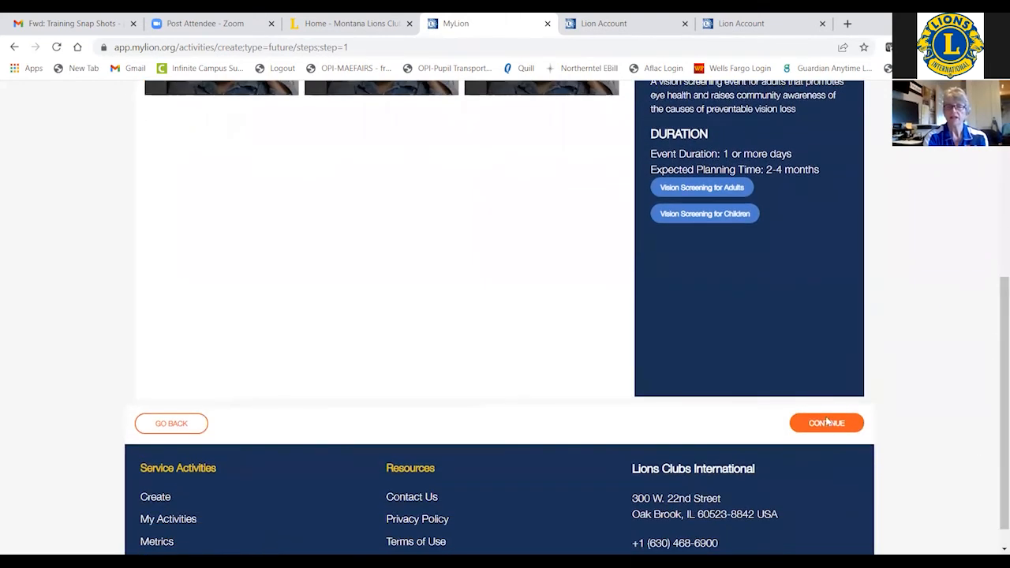
left_click(828, 424)
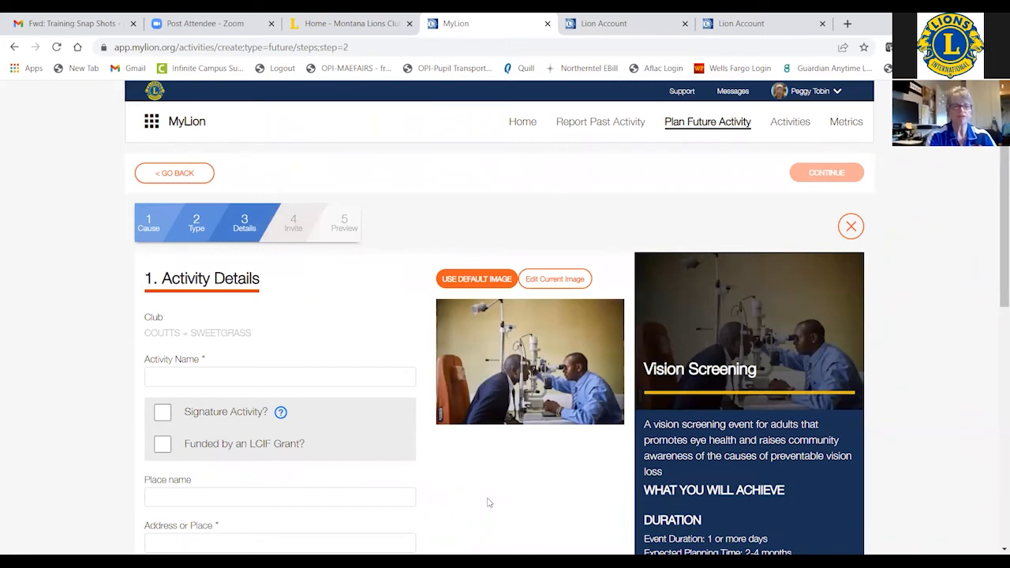
Step: Name the activity "Plus Optix screening for Sunburst Schools" and mark it as a signature activity
left_click(231, 379)
type("Plus Optix'screening for Sunburst Schools")
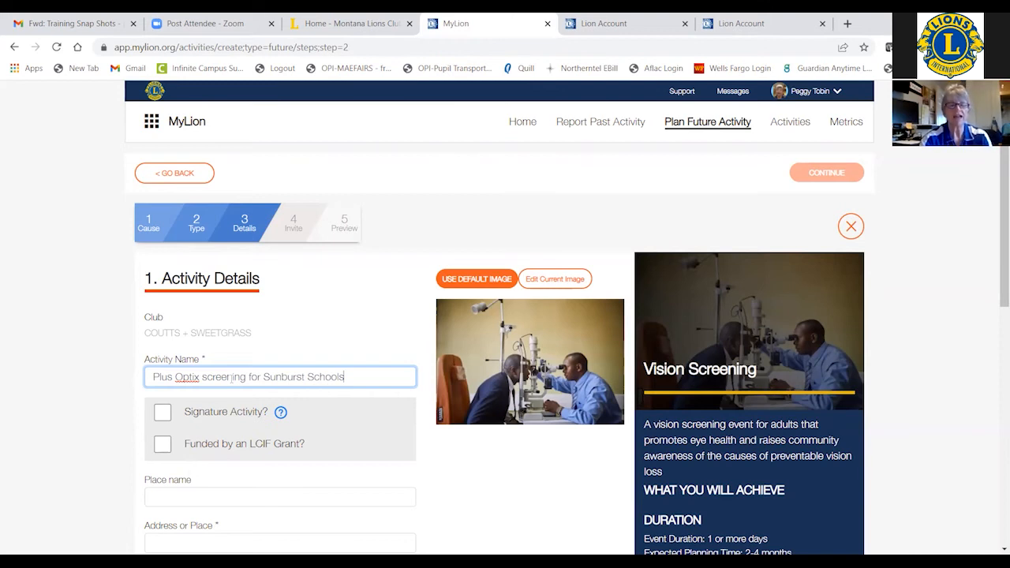
left_click(163, 412)
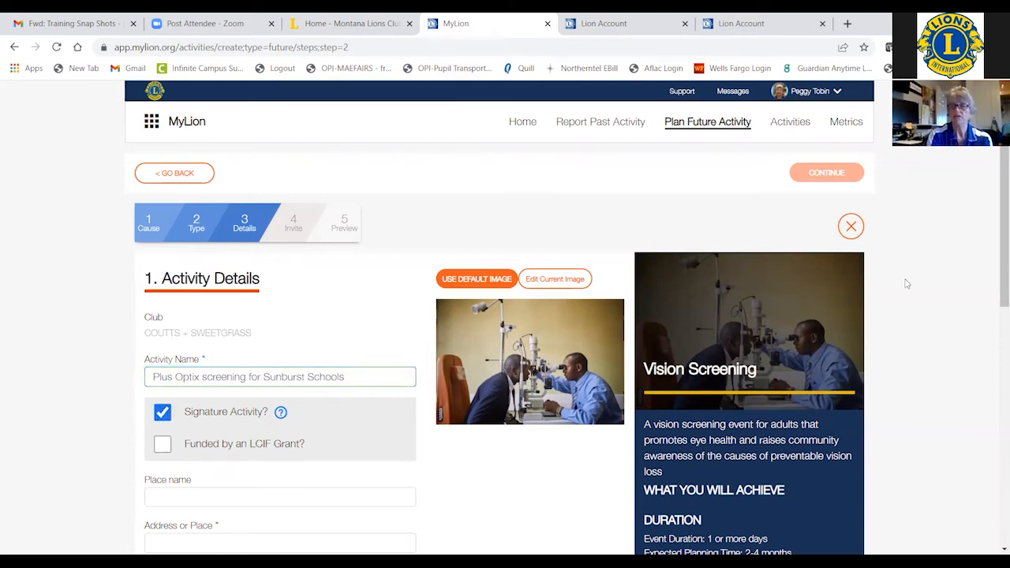
Step: Enter "Sunburst Elementary/JH/HS" as the place name and "Sunburst" as the address or place
left_click(997, 359)
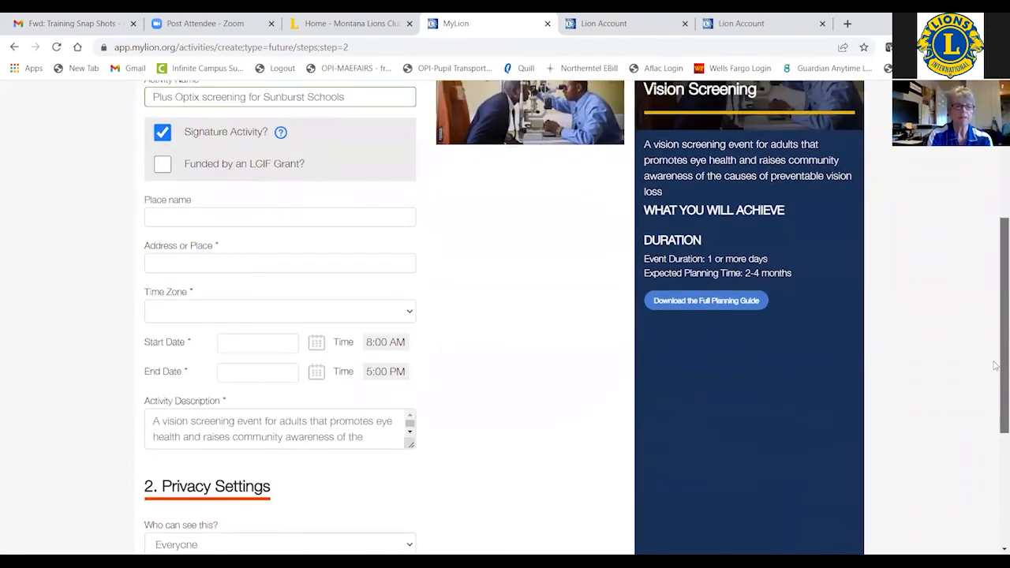
left_click(286, 220)
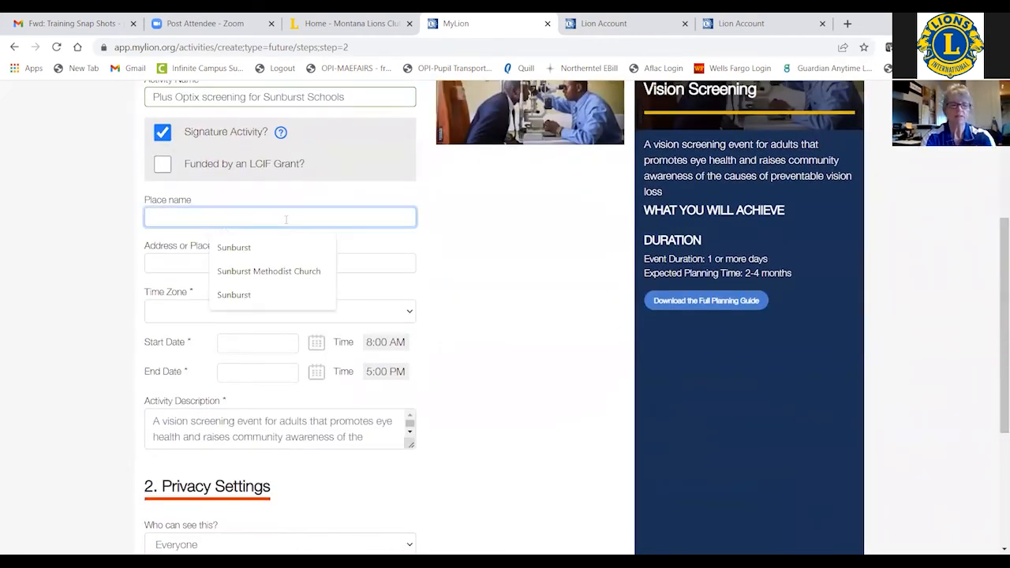
type("Sunbu")
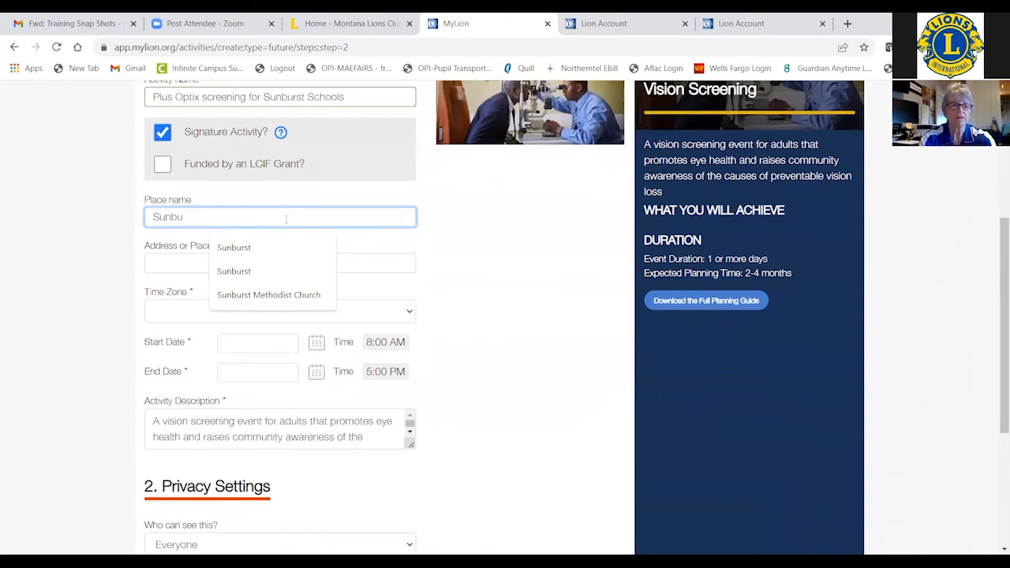
type("rst Elementar")
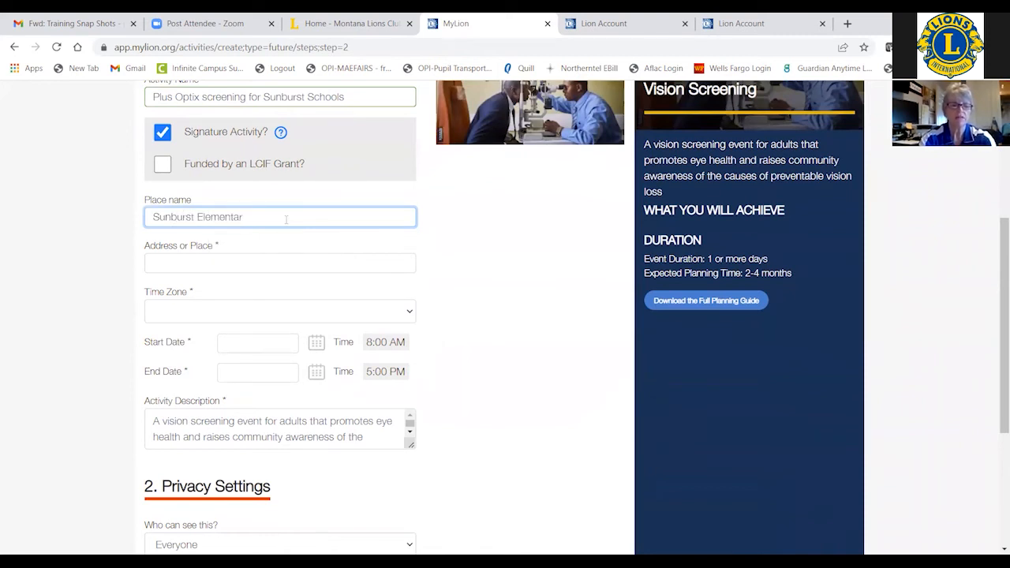
type("y/")
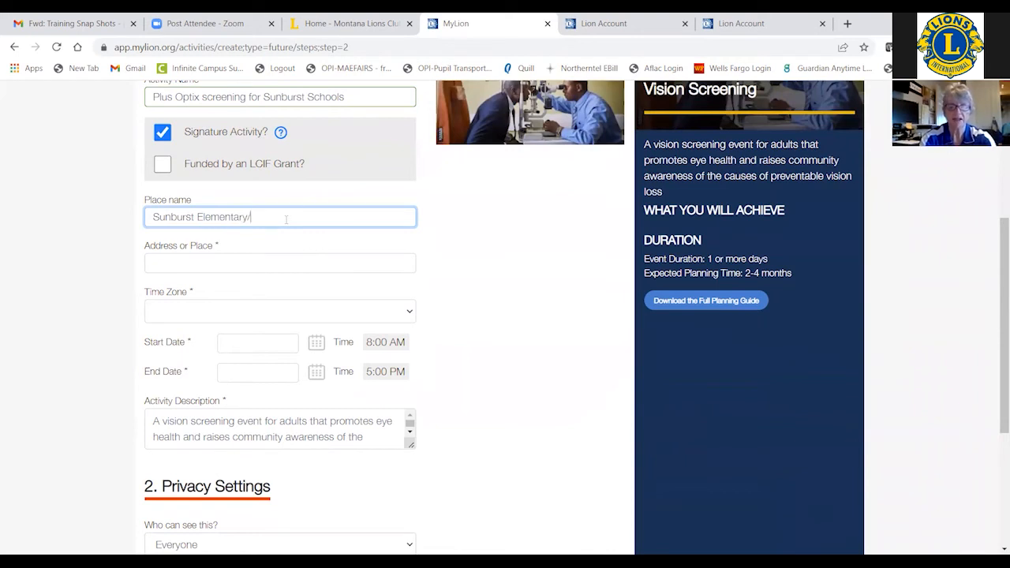
type("JH/HS")
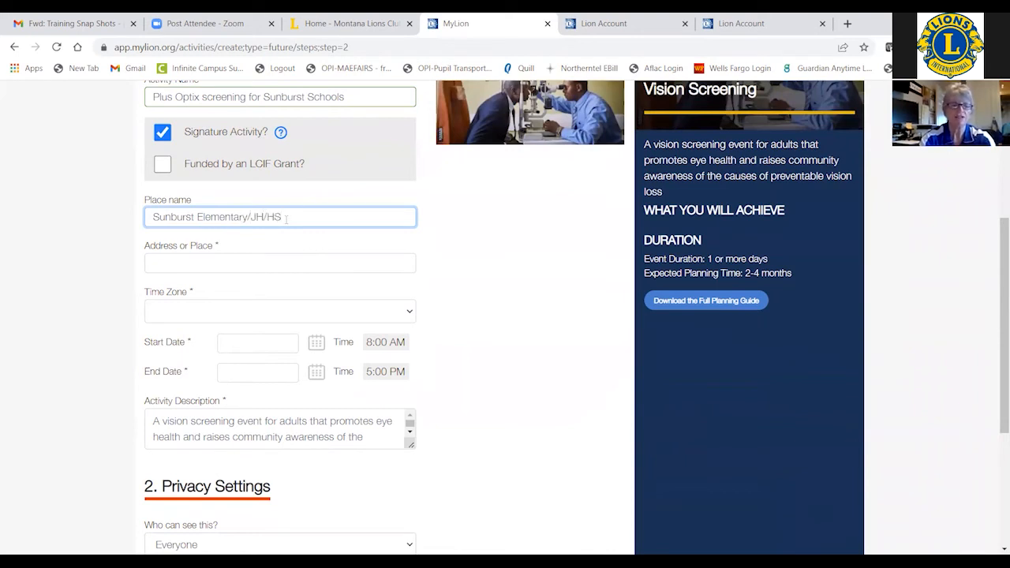
key("Tab")
type("Sunburst")
key("Tab")
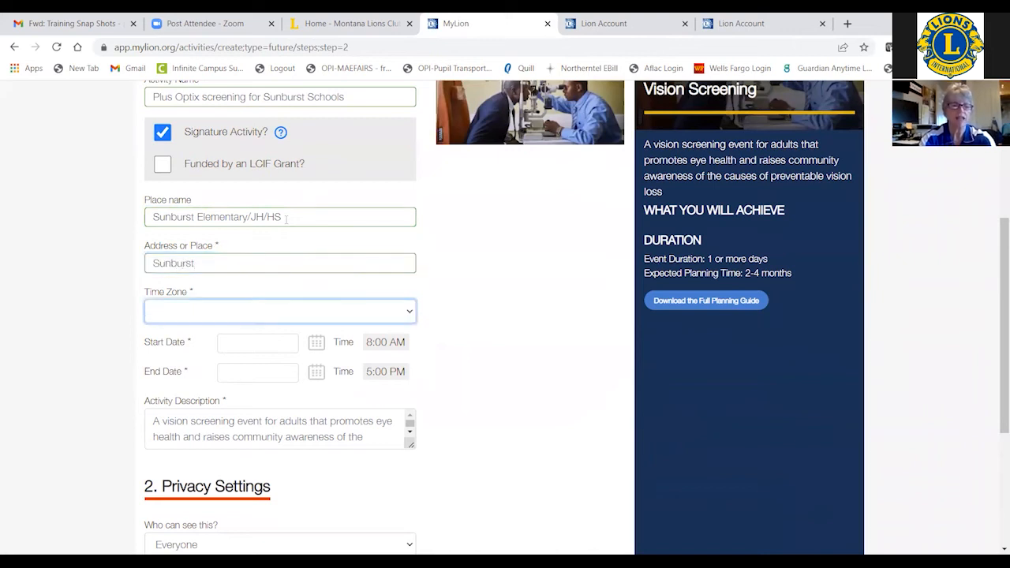
Step: Set the time zone to (UTC-07:00) (MST) Boise, Meridian, Nampa, Idaho Falls, Pocatello and the start date to 5/23/2022
left_click(186, 321)
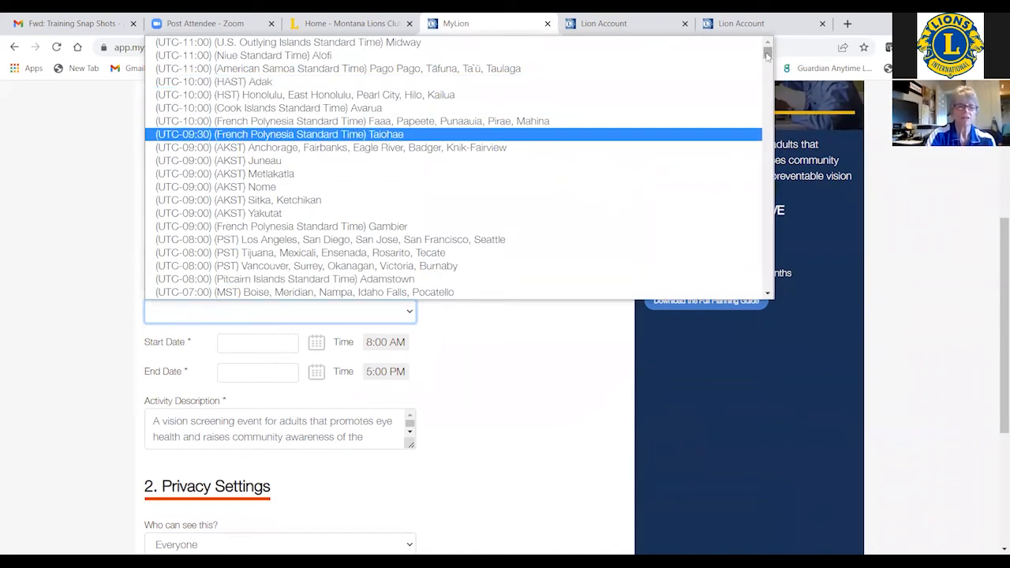
left_click_drag(768, 53, 749, 239)
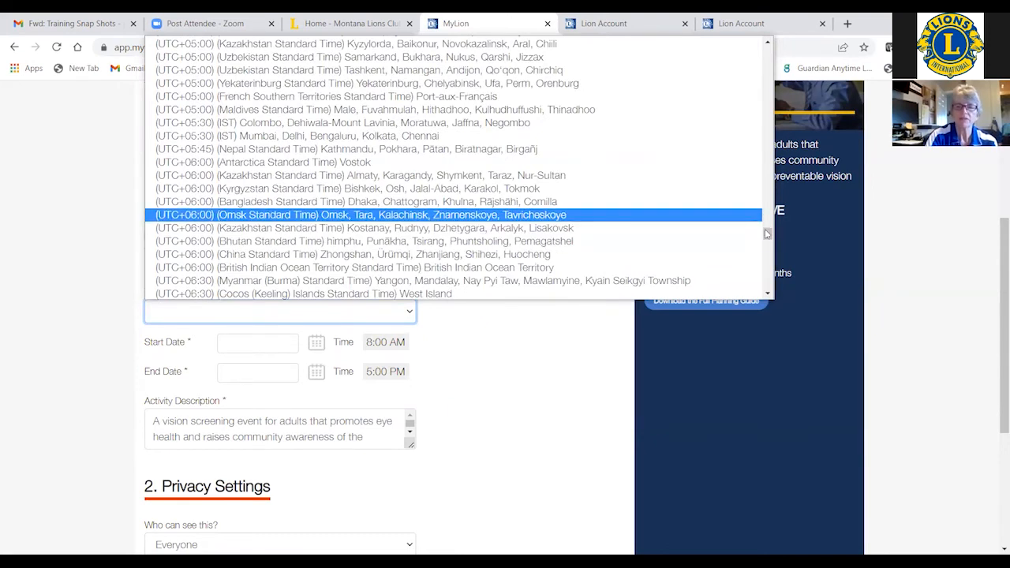
left_click(767, 282)
left_click(767, 282)
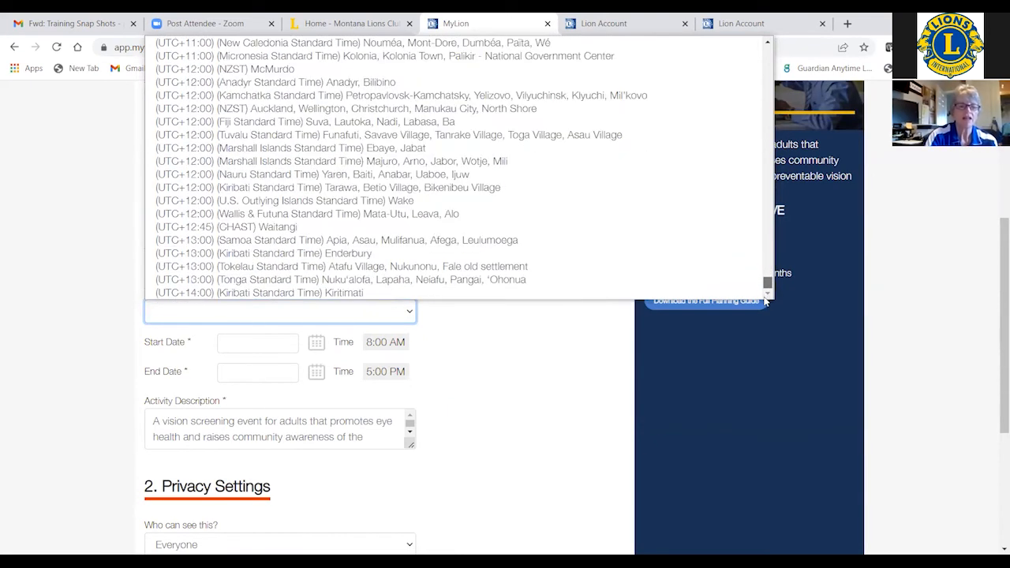
left_click_drag(767, 288, 764, 24)
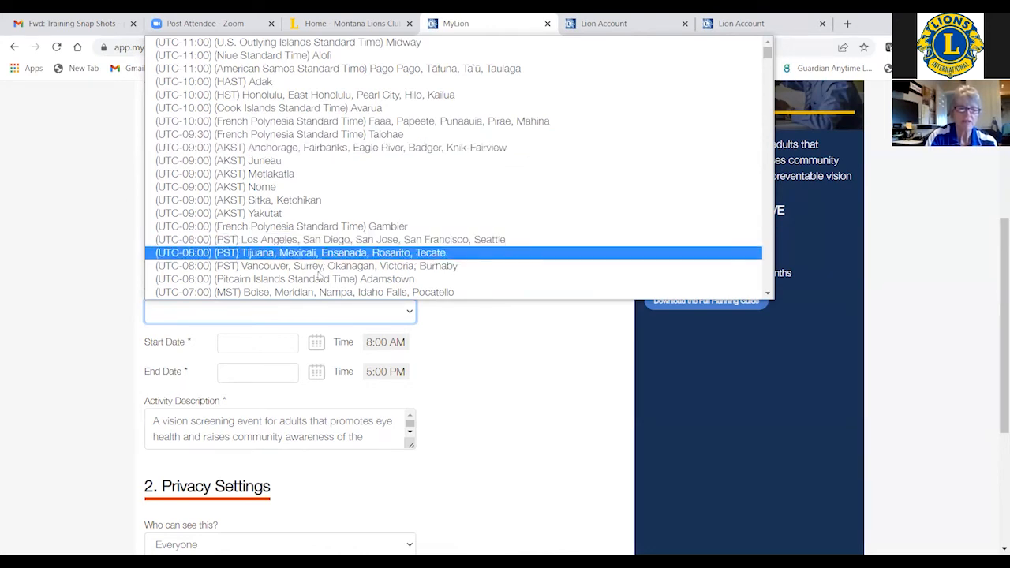
left_click(331, 293)
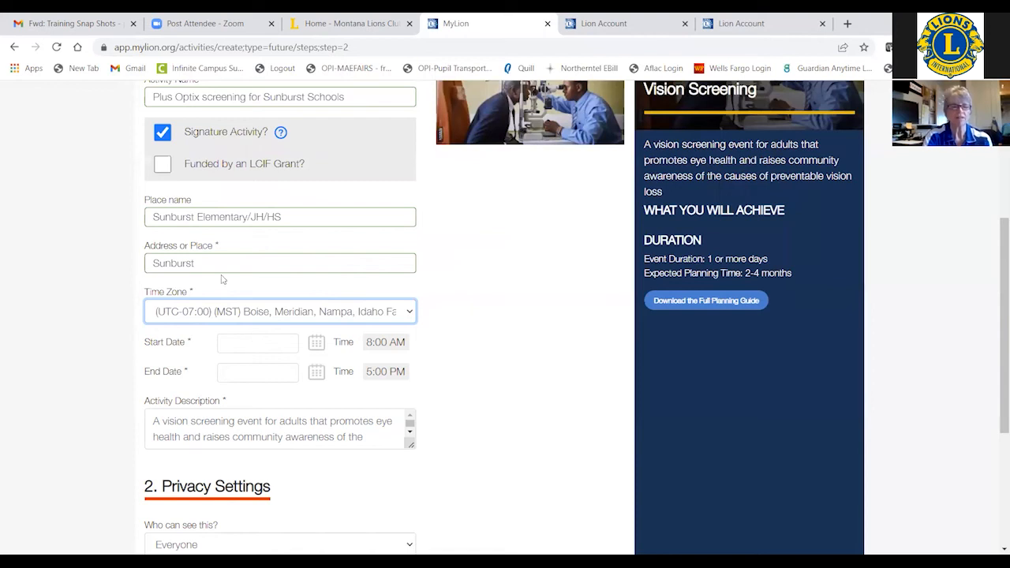
left_click(318, 346)
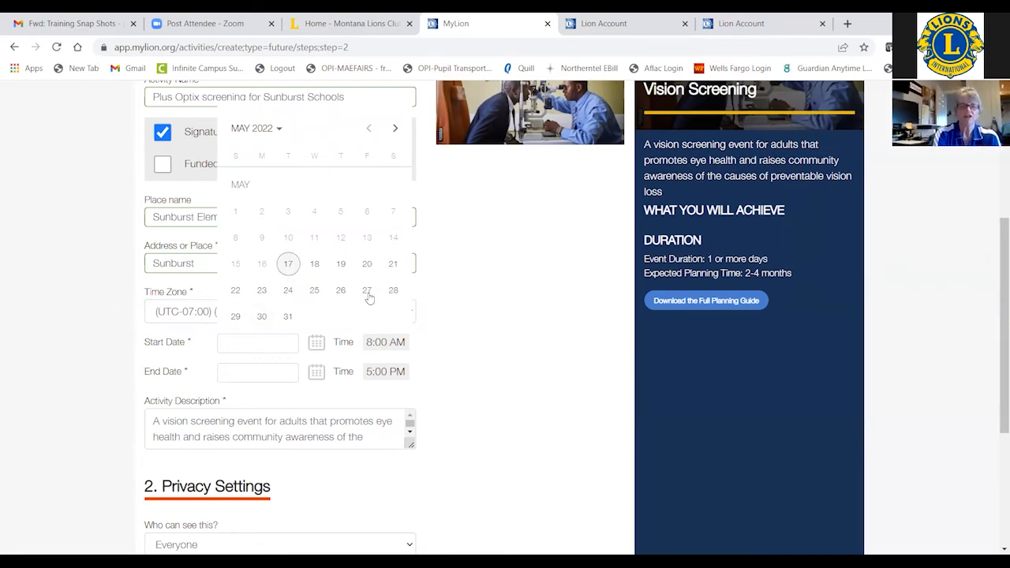
left_click(262, 291)
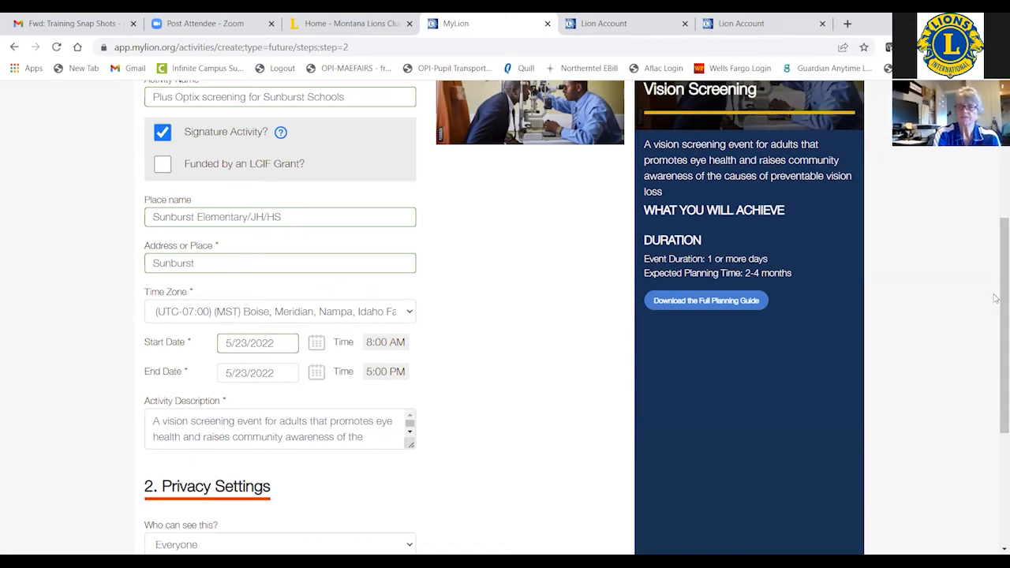
Step: Keep the activity visible to Everyone in the privacy settings and continue to the invitations
scroll(988, 361, "down", 3)
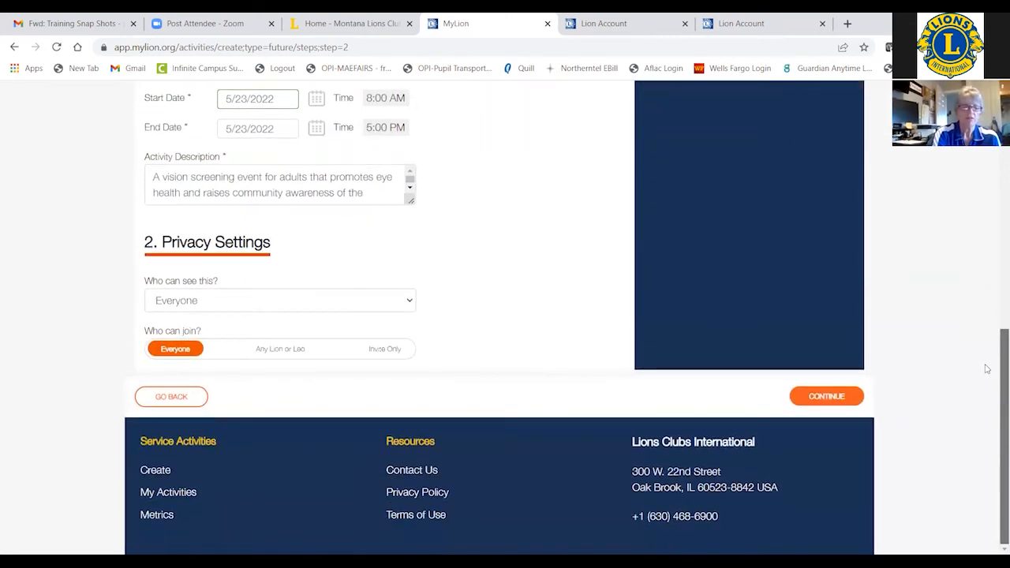
left_click(261, 310)
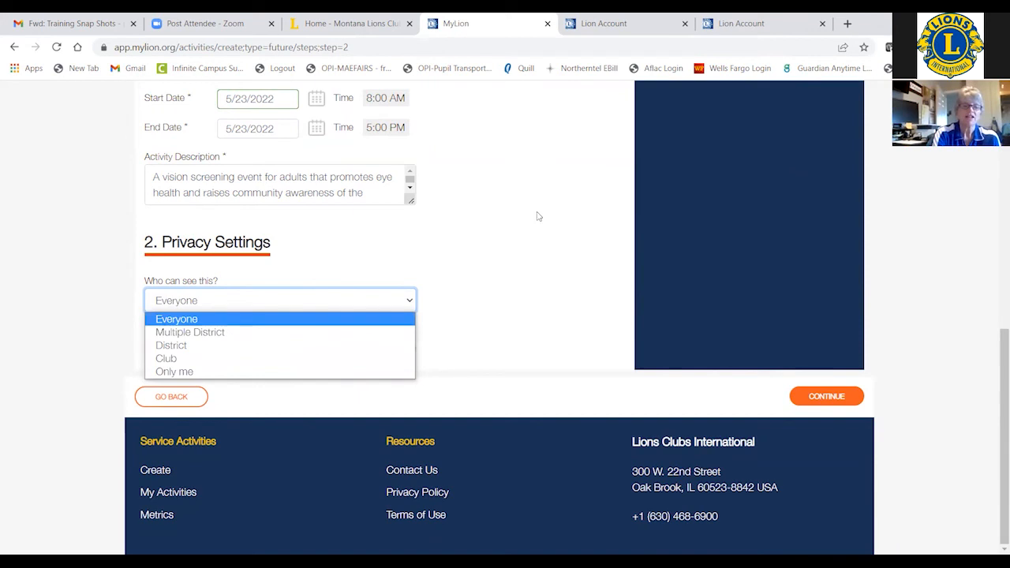
left_click(282, 292)
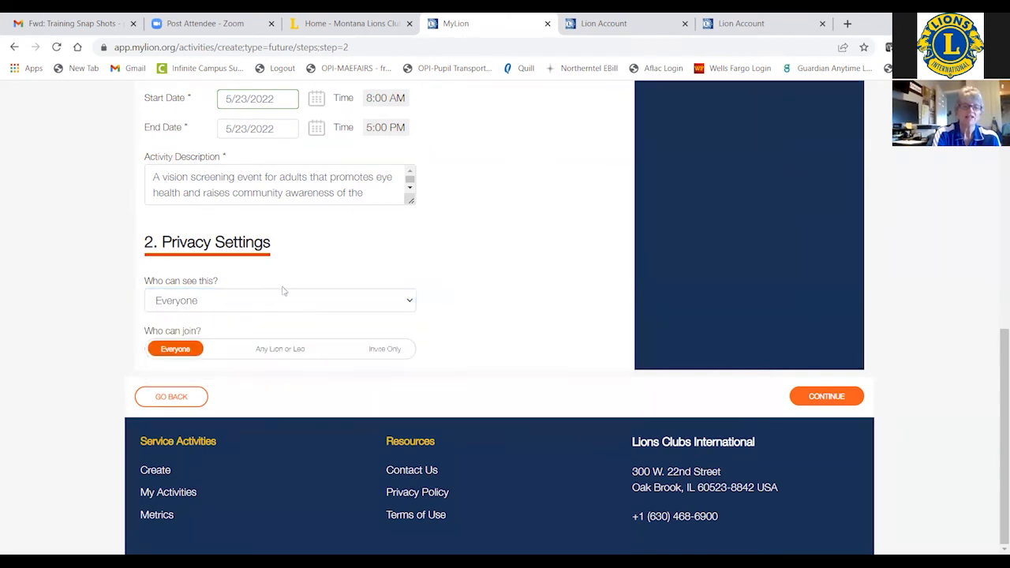
left_click(829, 397)
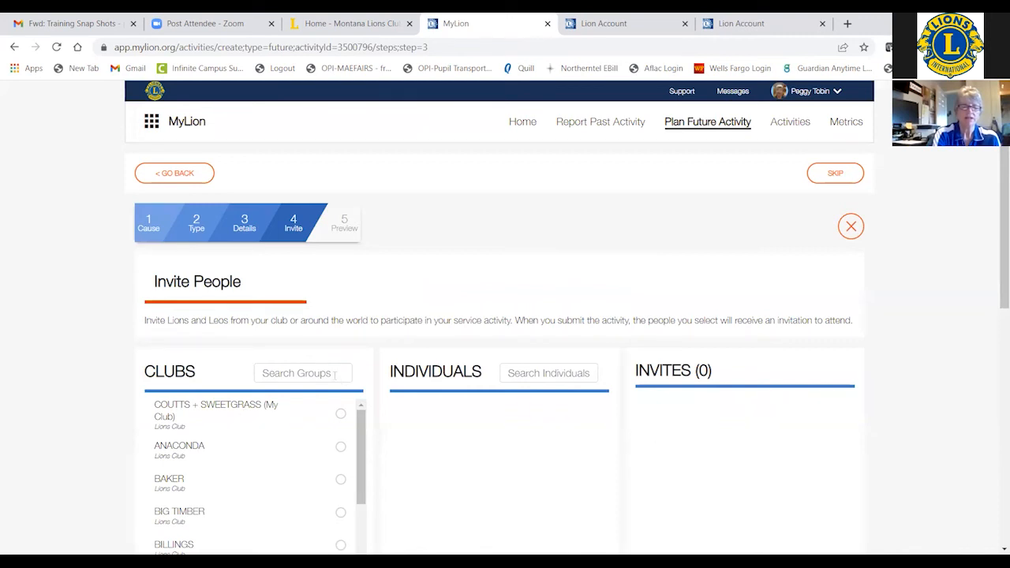
Step: Look over the list of clubs and skip sending invitations to go on to the preview
left_click_drag(995, 158, 996, 282)
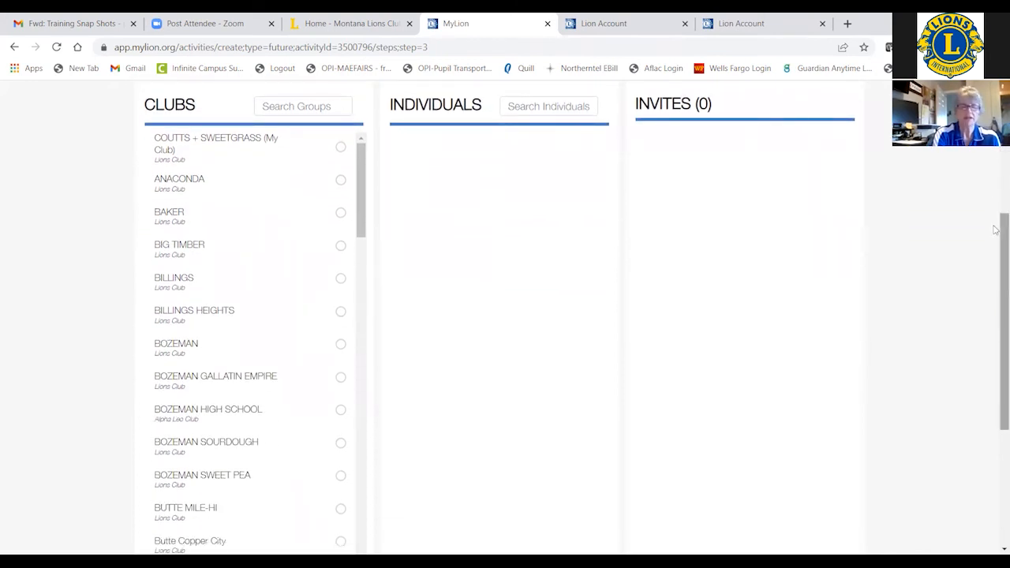
scroll(996, 285, "down", 1)
scroll(996, 286, "down", 5)
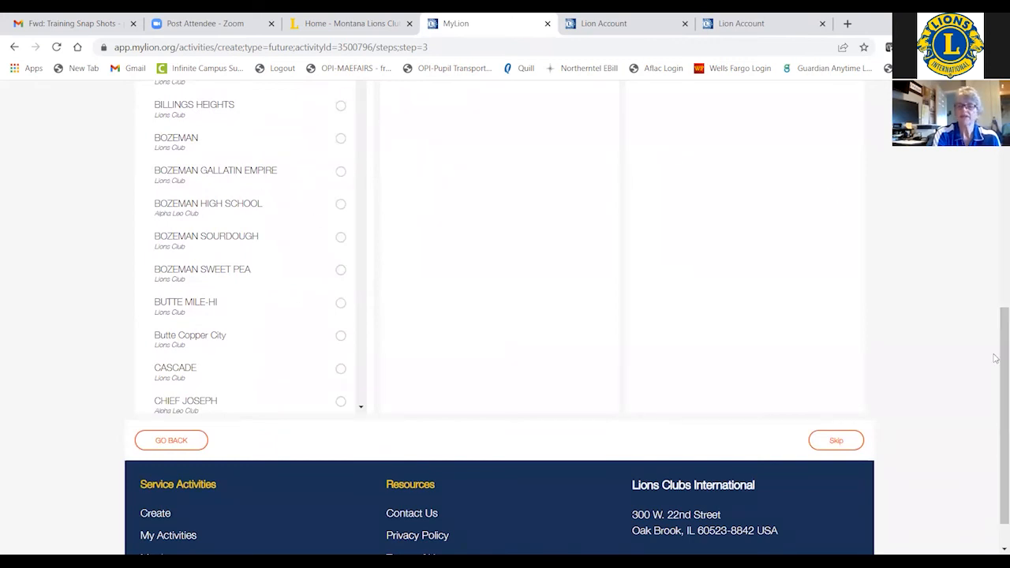
left_click_drag(994, 357, 995, 415)
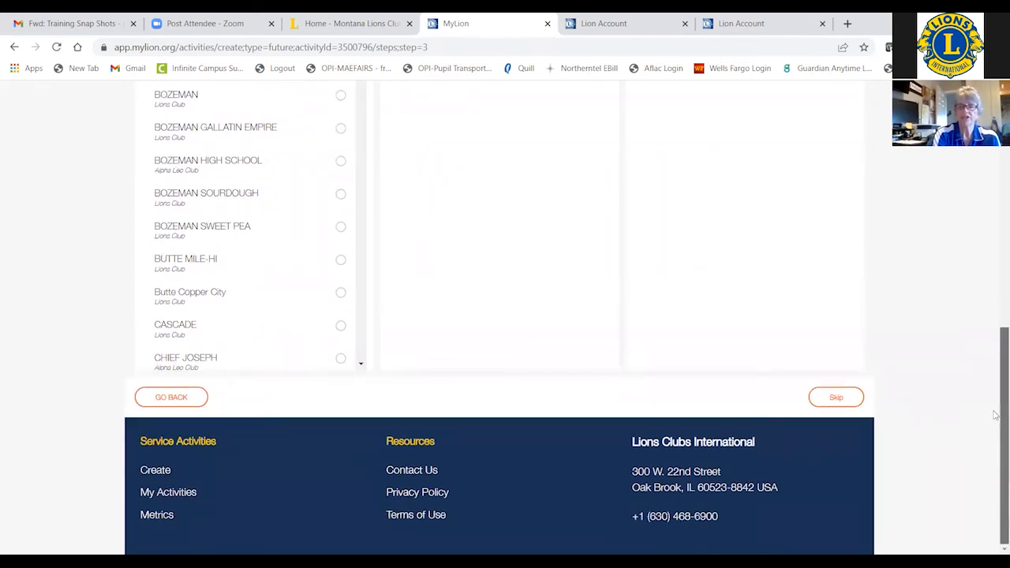
left_click(835, 399)
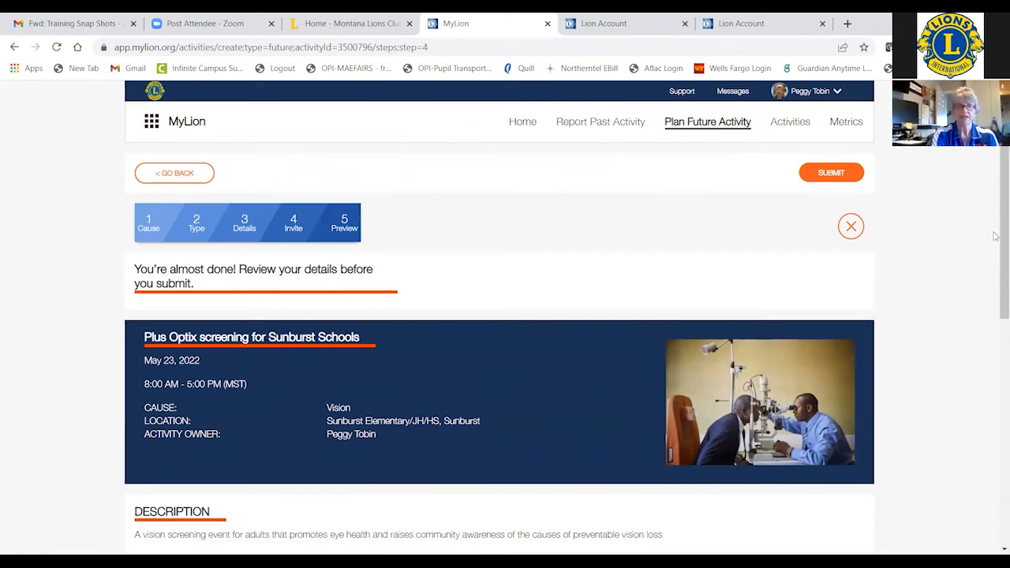
Step: Review the activity preview, submit the activity and dismiss the completion message
scroll(996, 189, "down", 2)
left_click_drag(996, 190, 996, 282)
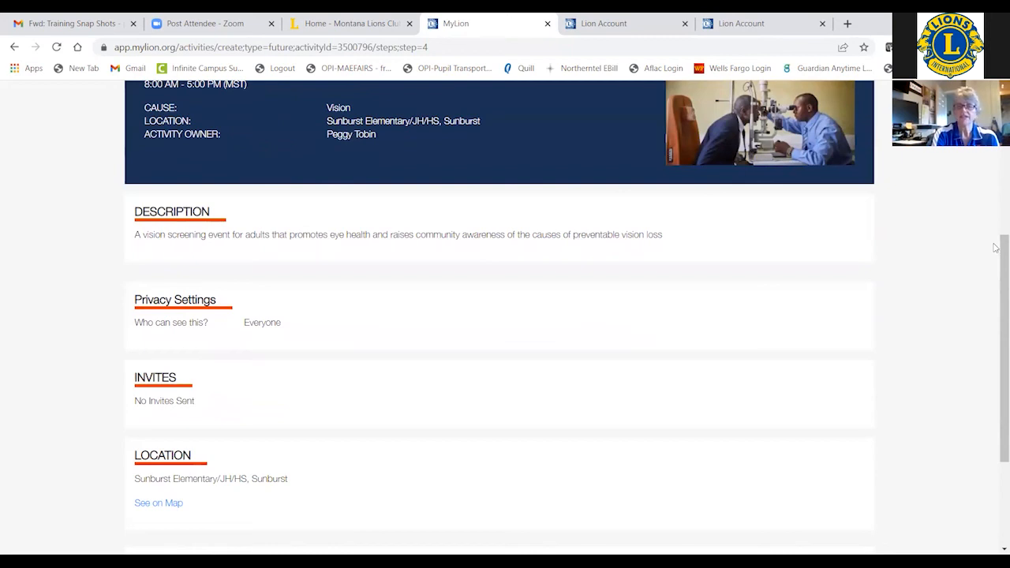
left_click_drag(996, 248, 997, 331)
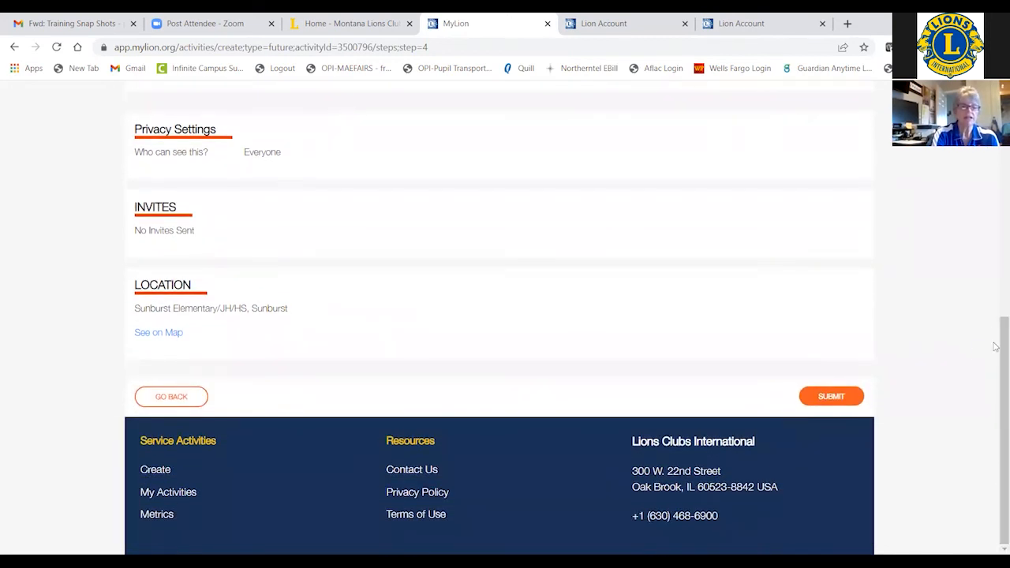
left_click(833, 396)
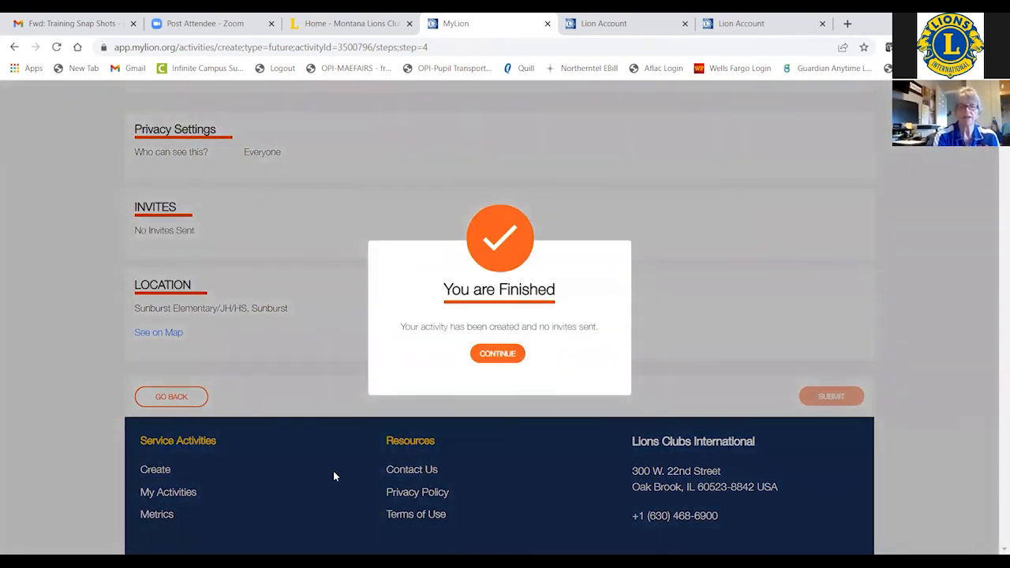
left_click(501, 355)
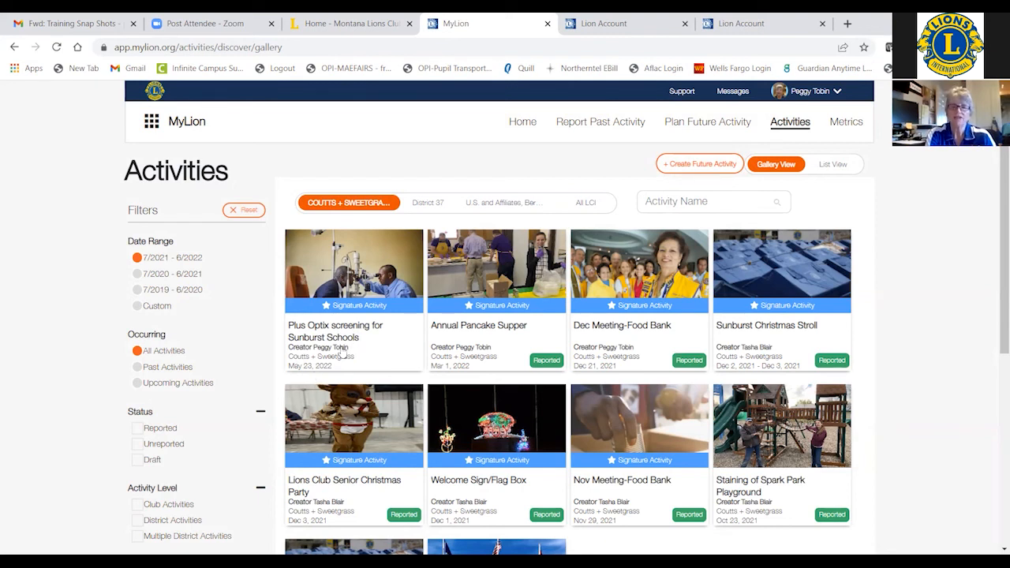
Step: Open the Plus Optix screening activity, start copying it and look through its prefilled details up to the invitations
left_click(367, 308)
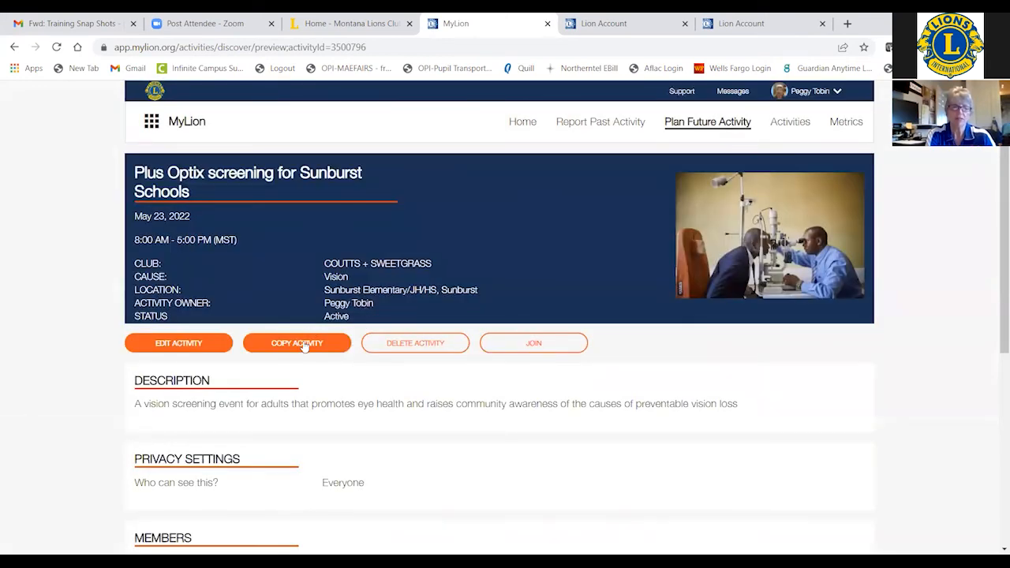
left_click(303, 345)
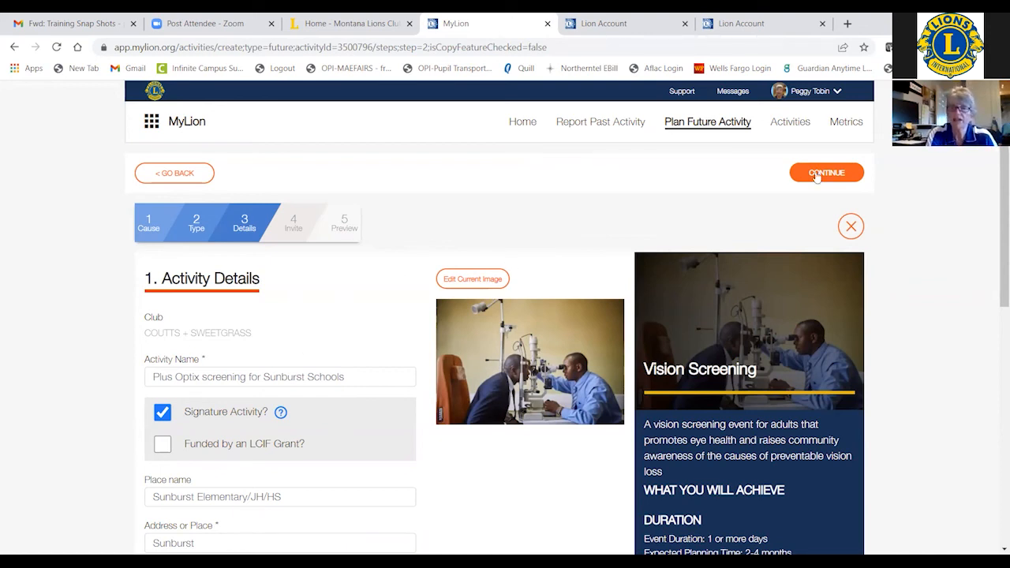
scroll(983, 295, "down", 4)
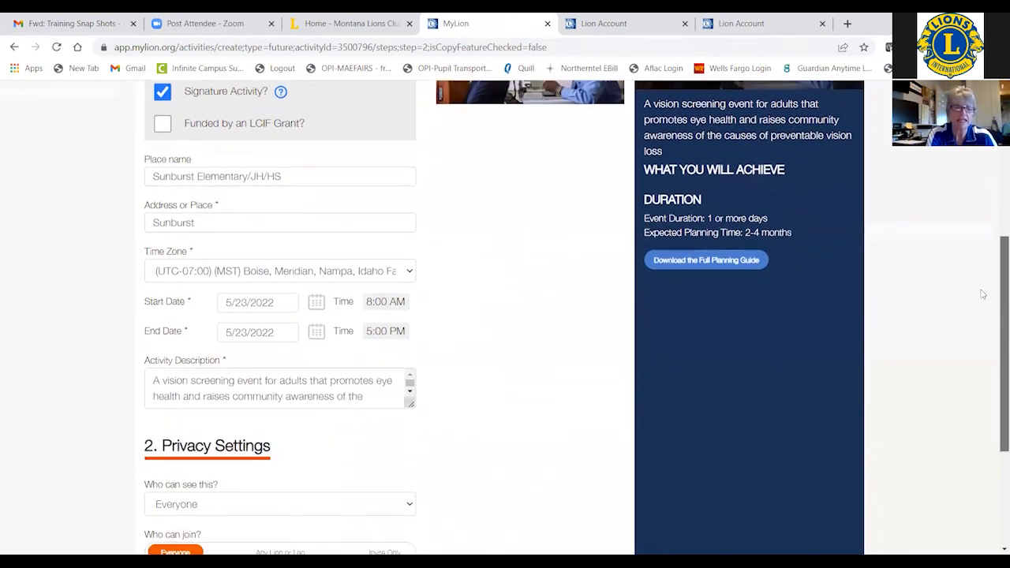
scroll(981, 286, "up", 5)
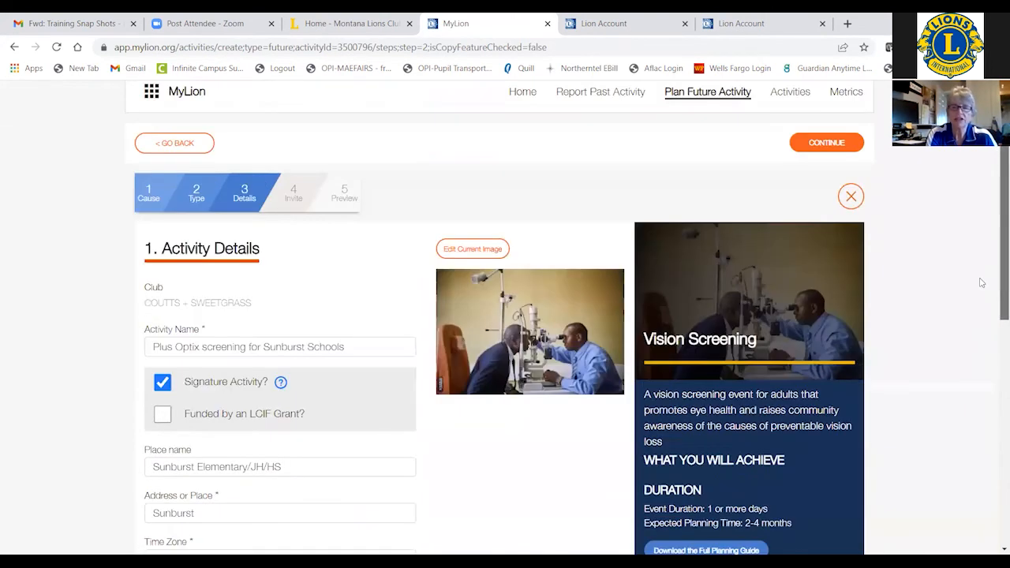
left_click(827, 172)
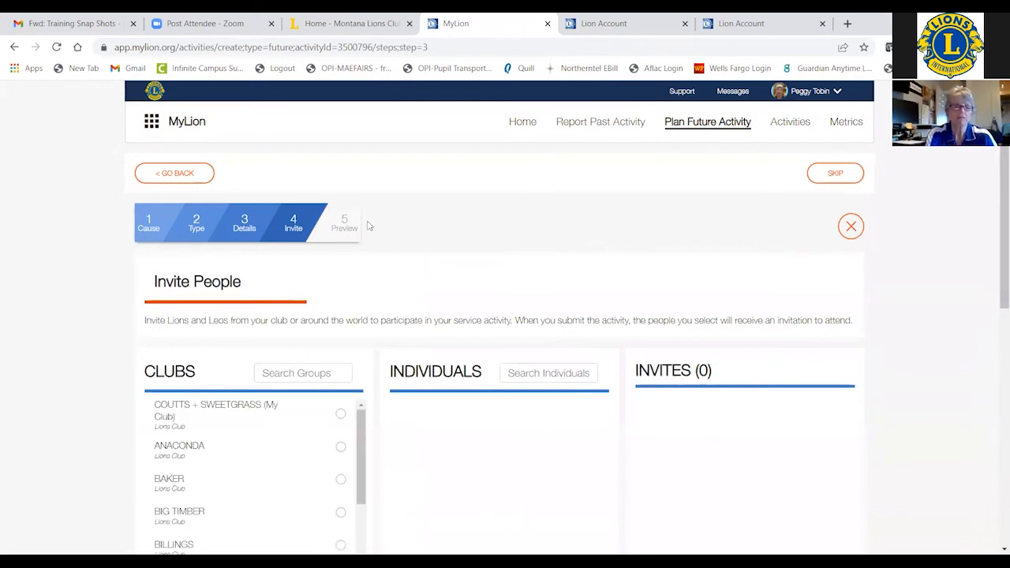
Step: Back out of the planning stages to the activity type selection
left_click(184, 174)
left_click(180, 176)
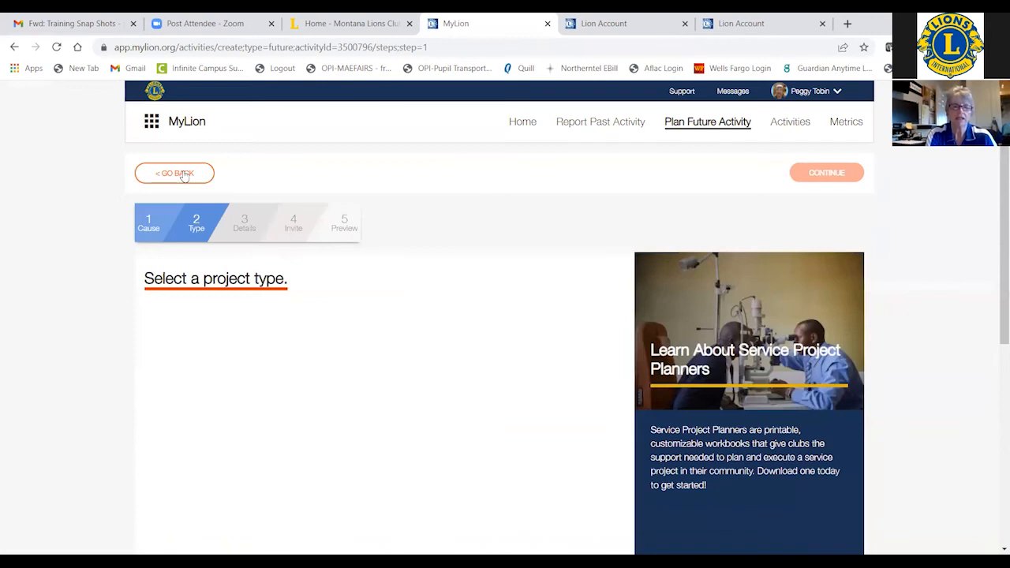
left_click(174, 175)
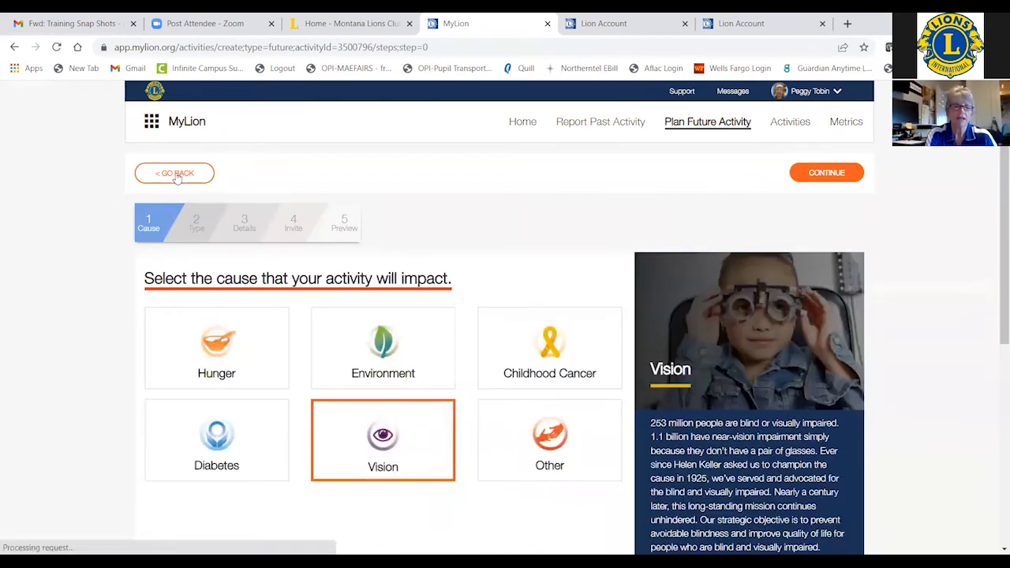
left_click(176, 174)
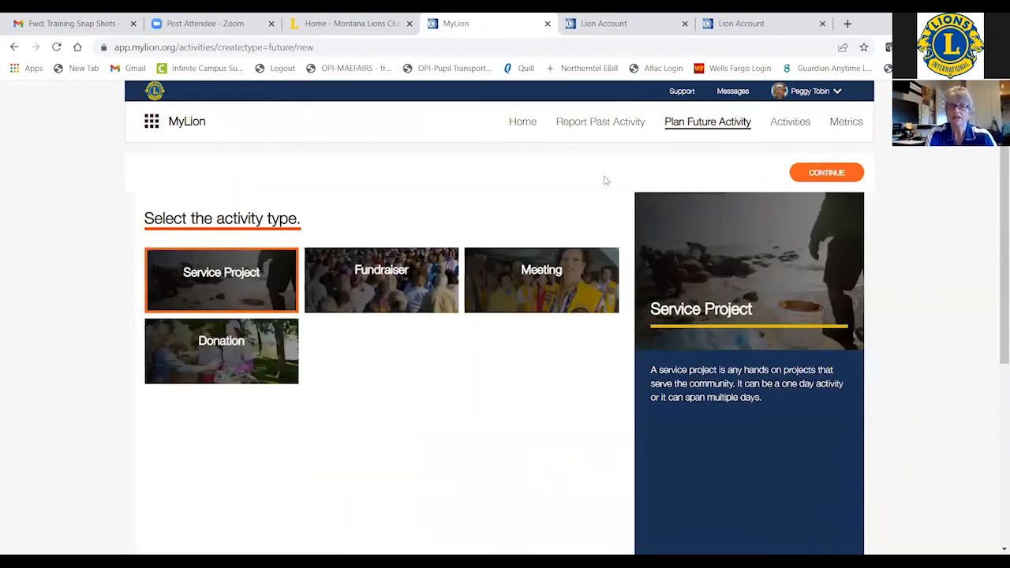
Step: Look through the unreported and reported activities under Report Past Activity
left_click(619, 131)
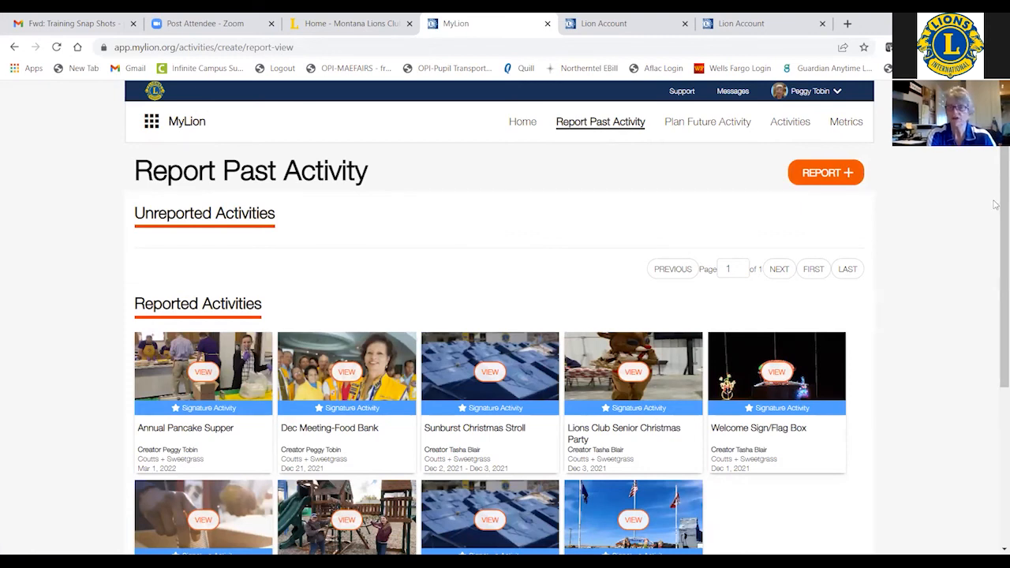
scroll(997, 237, "down", 3)
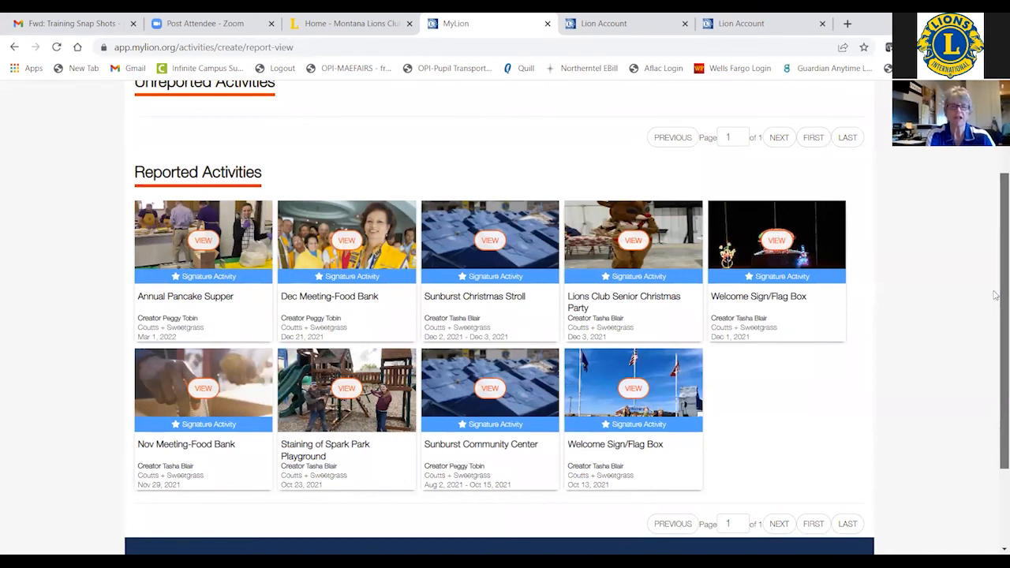
scroll(996, 237, "up", 3)
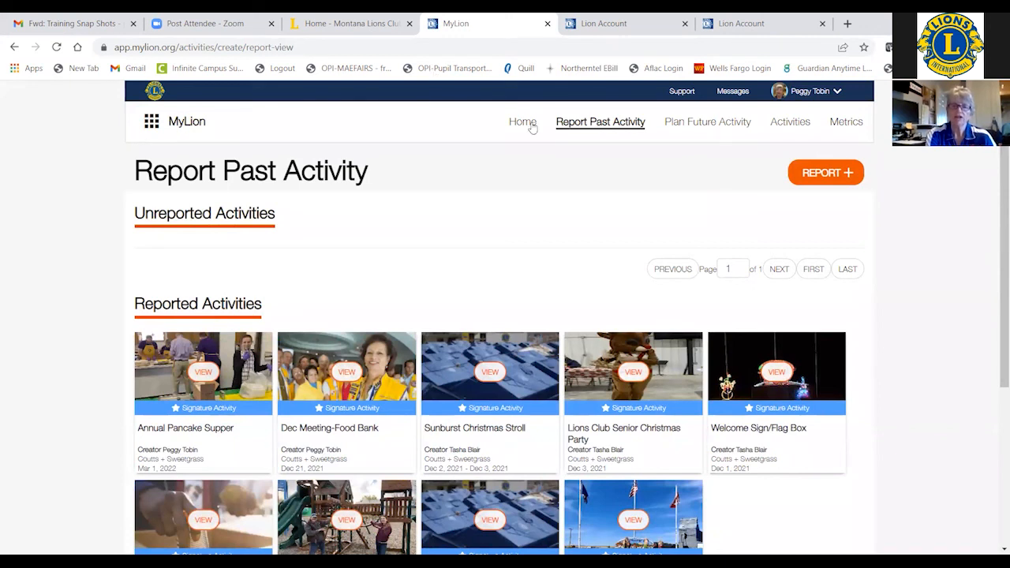
Step: Return to the home page and examine the club's metrics, signature activities and upcoming activities
left_click(522, 122)
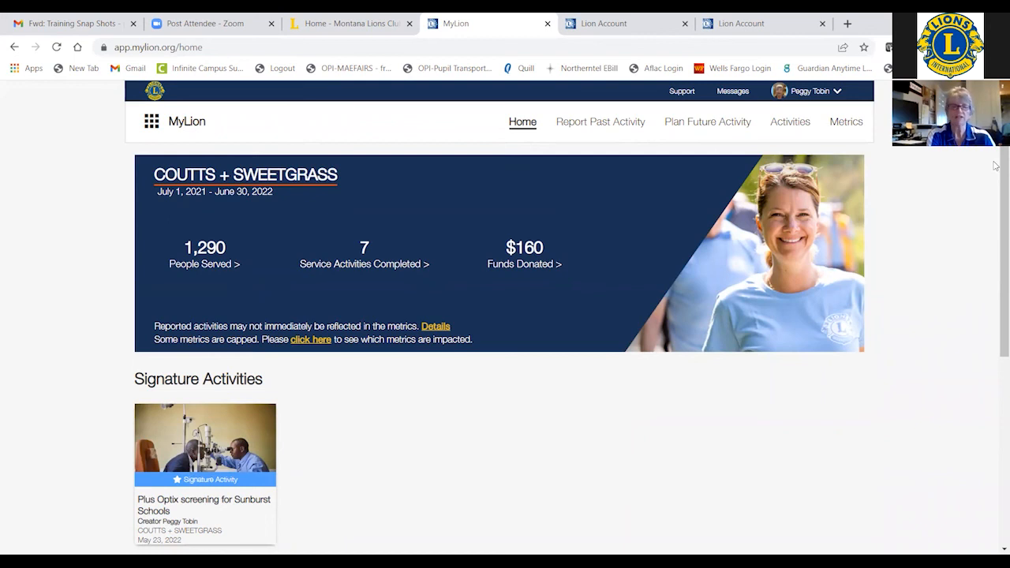
scroll(996, 274, "down", 3)
scroll(995, 343, "down", 2)
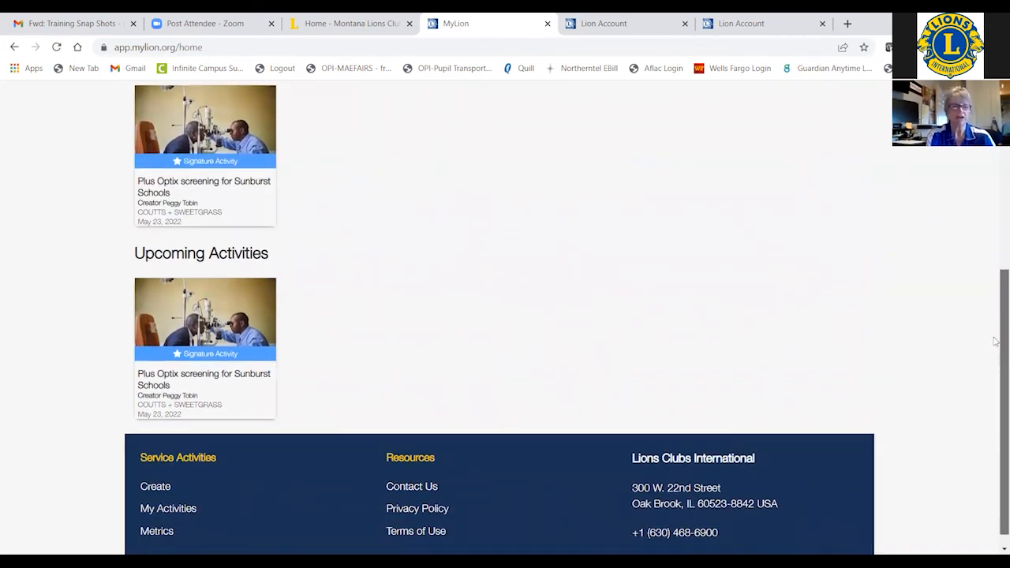
scroll(996, 339, "up", 4)
scroll(996, 181, "up", 1)
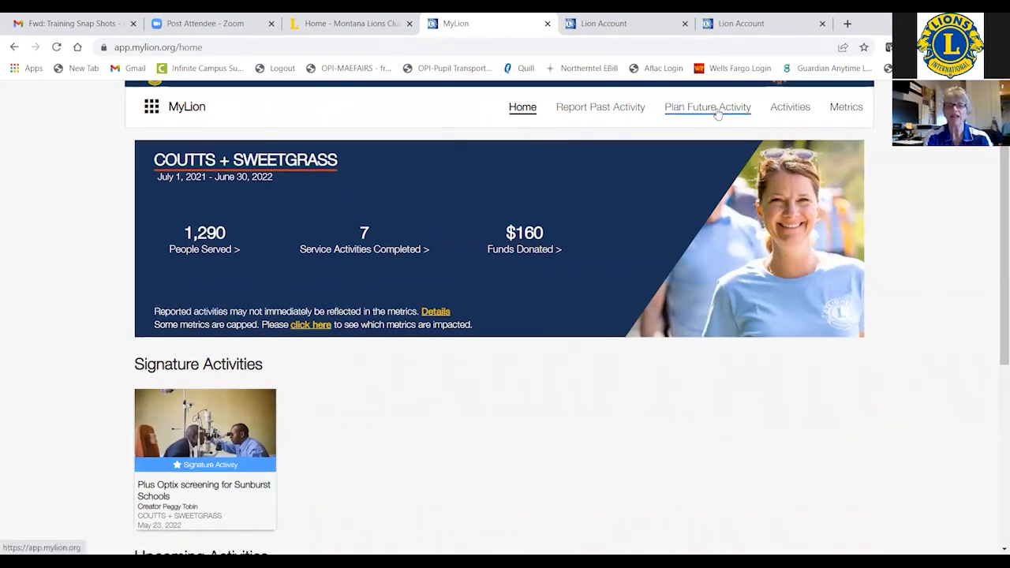
Step: Open the Plus Optix screening for Sunburst Schools activity from the club's activities gallery
left_click(791, 108)
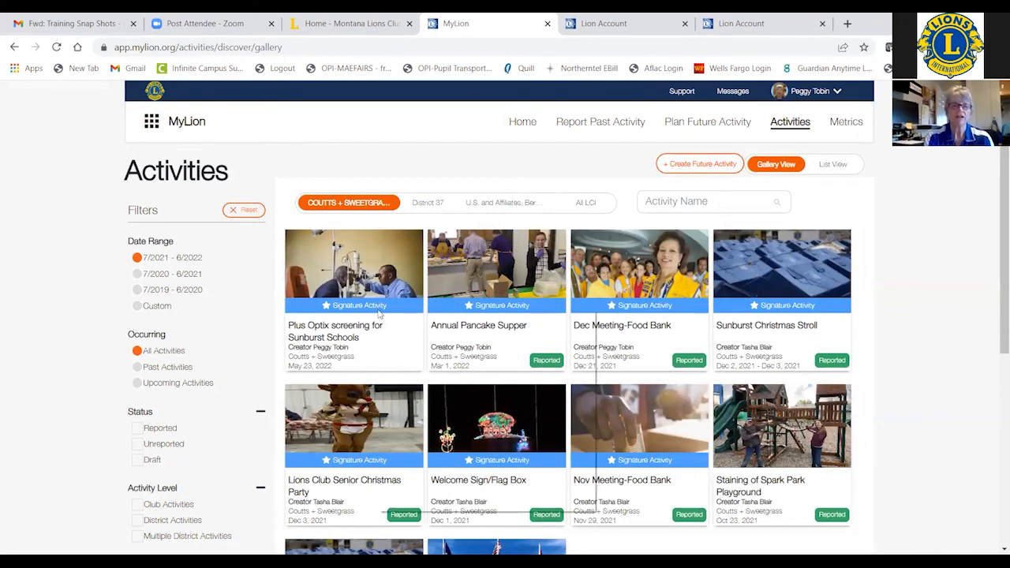
right_click(379, 314)
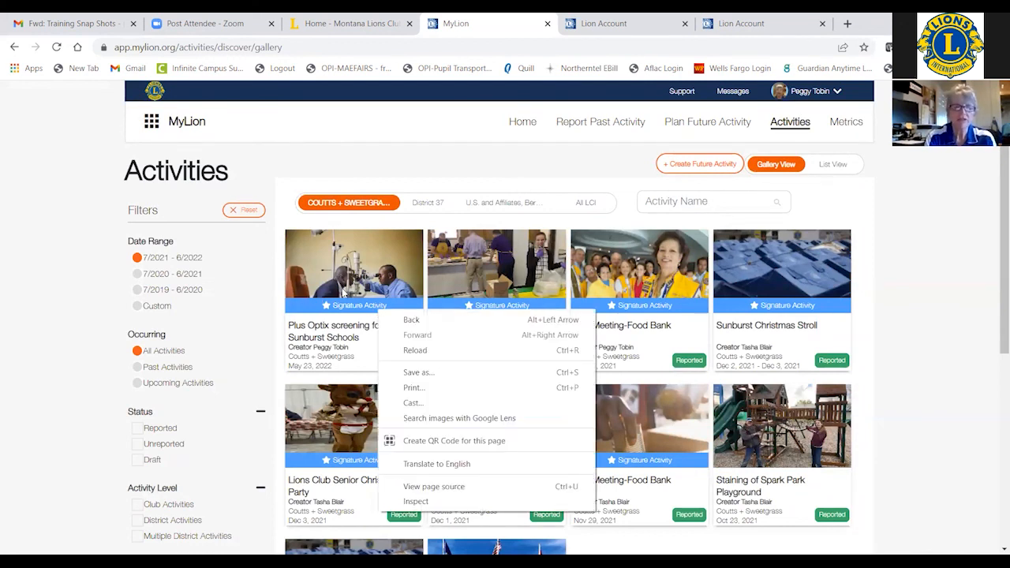
left_click(345, 289)
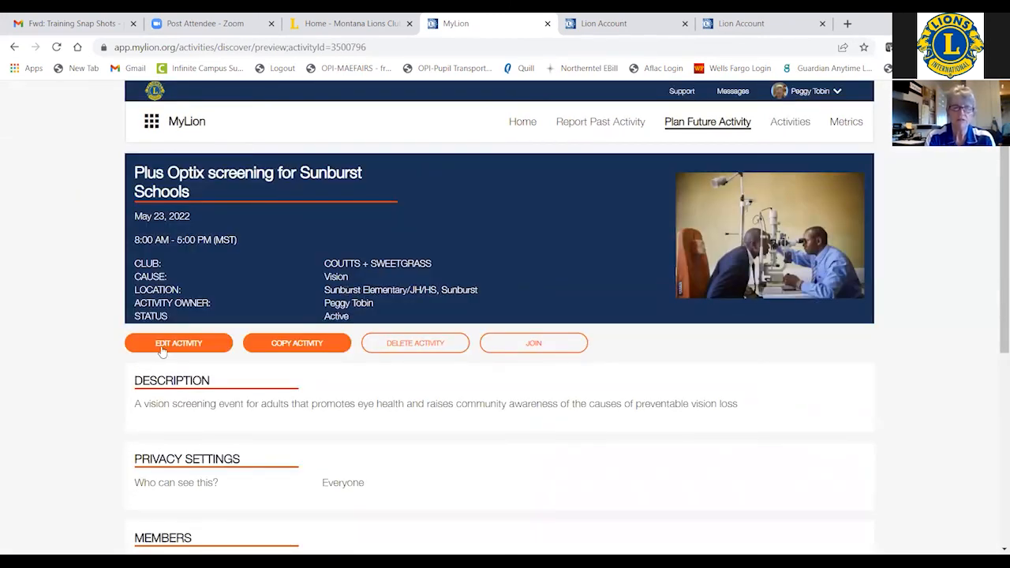
left_click(431, 348)
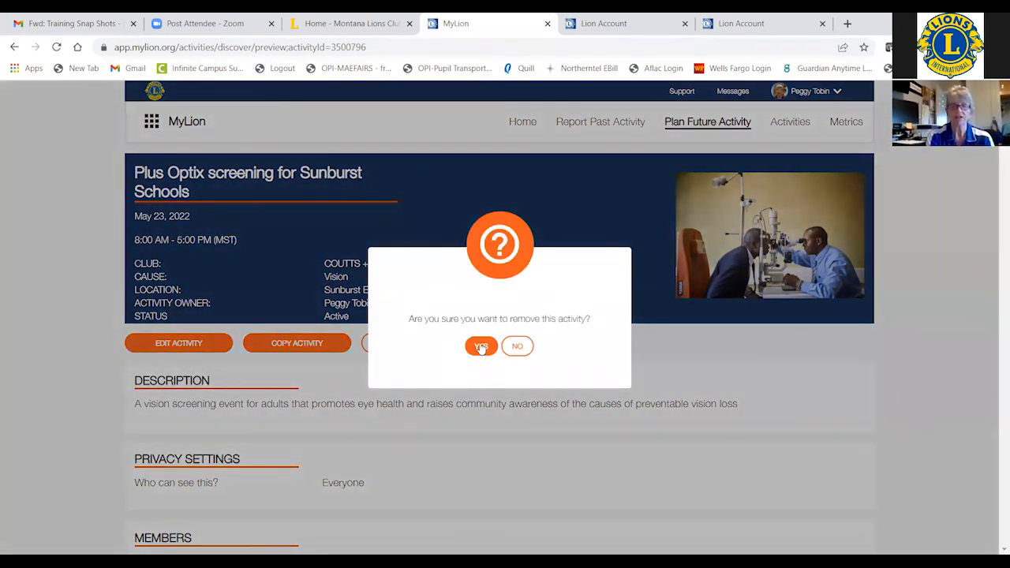
right_click(479, 348)
right_click(449, 389)
right_click(392, 354)
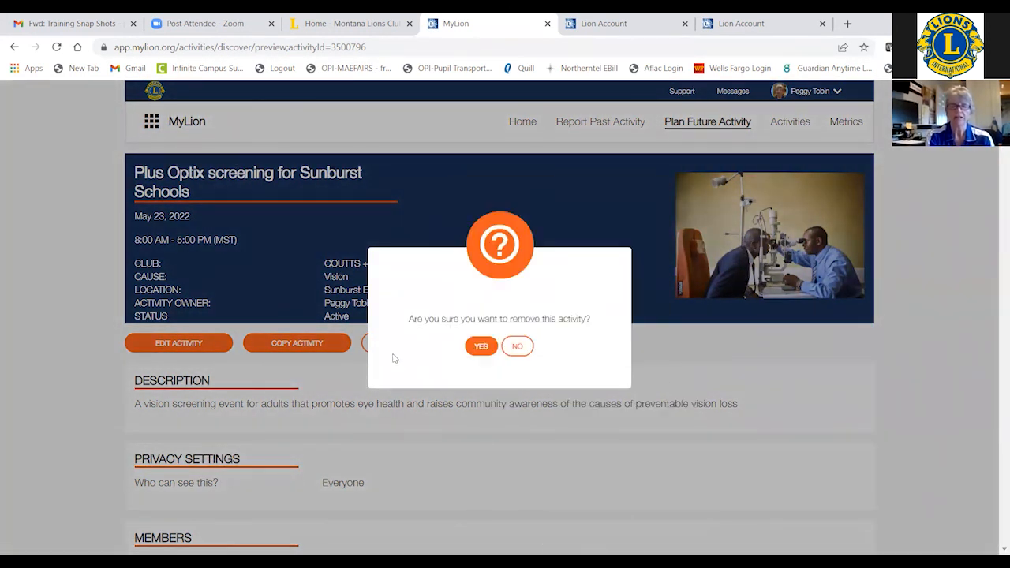
left_click(492, 381)
right_click(481, 348)
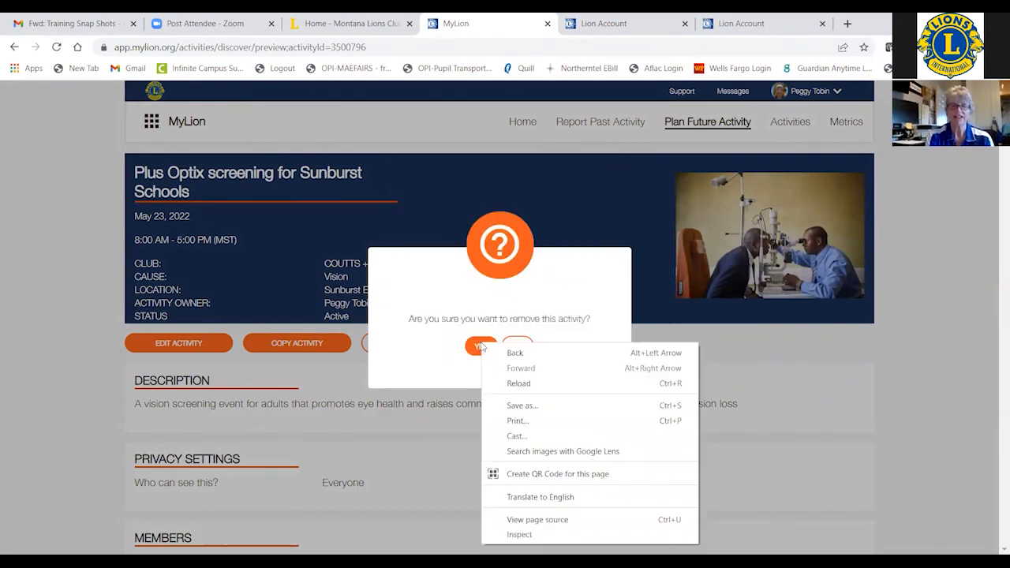
right_click(450, 369)
right_click(386, 366)
left_click(739, 371)
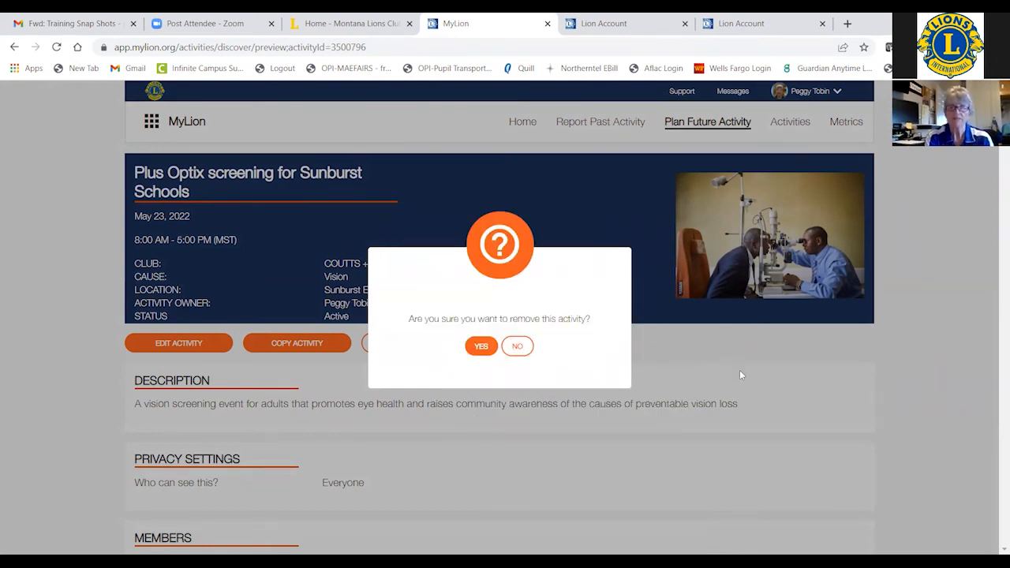
left_click(739, 371)
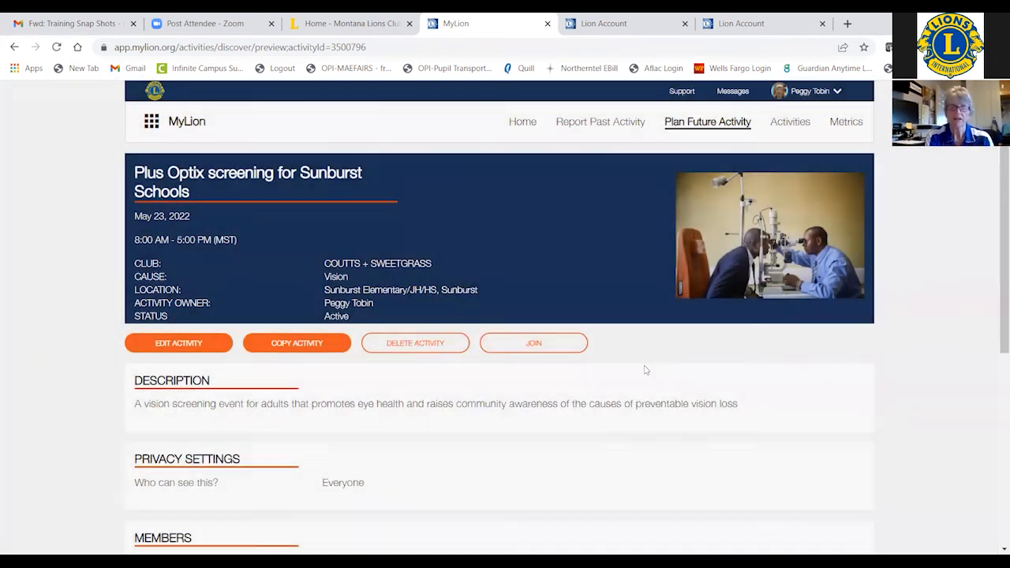
Step: Delete the Plus Optix screening for Sunburst Schools activity, confirming its removal and closing the notice
left_click(417, 344)
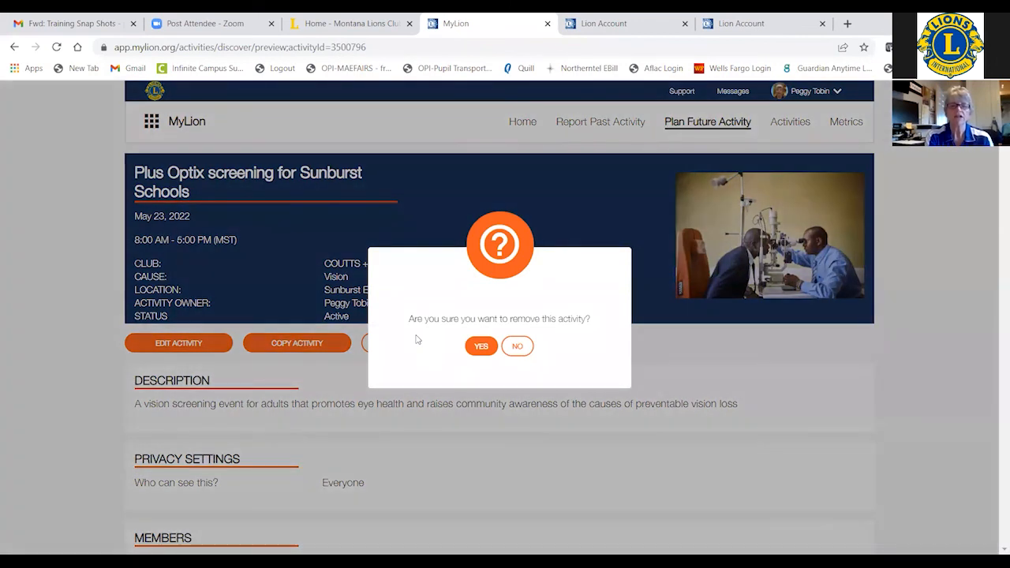
left_click(482, 348)
right_click(494, 345)
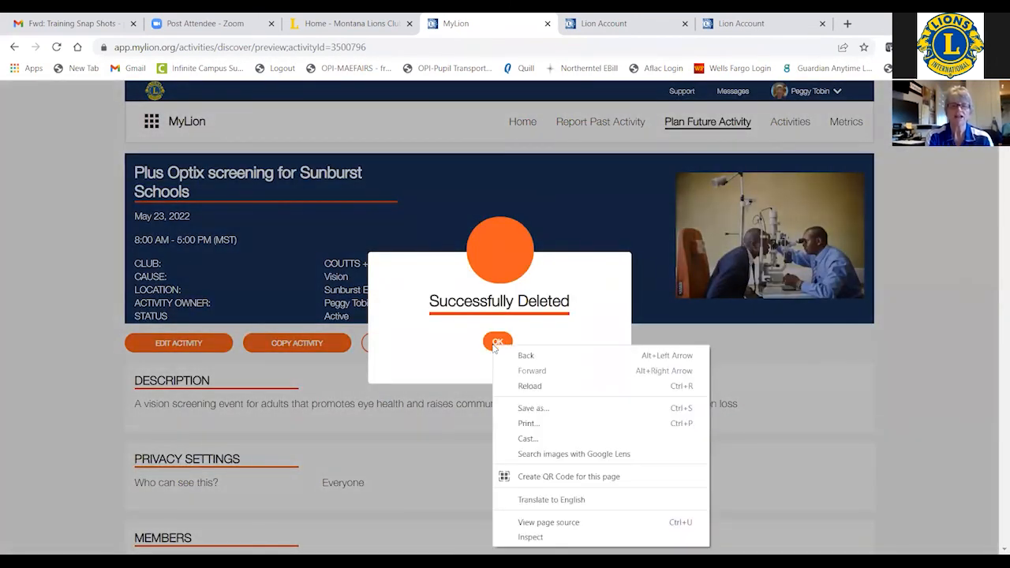
left_click(447, 351)
right_click(446, 349)
left_click(497, 342)
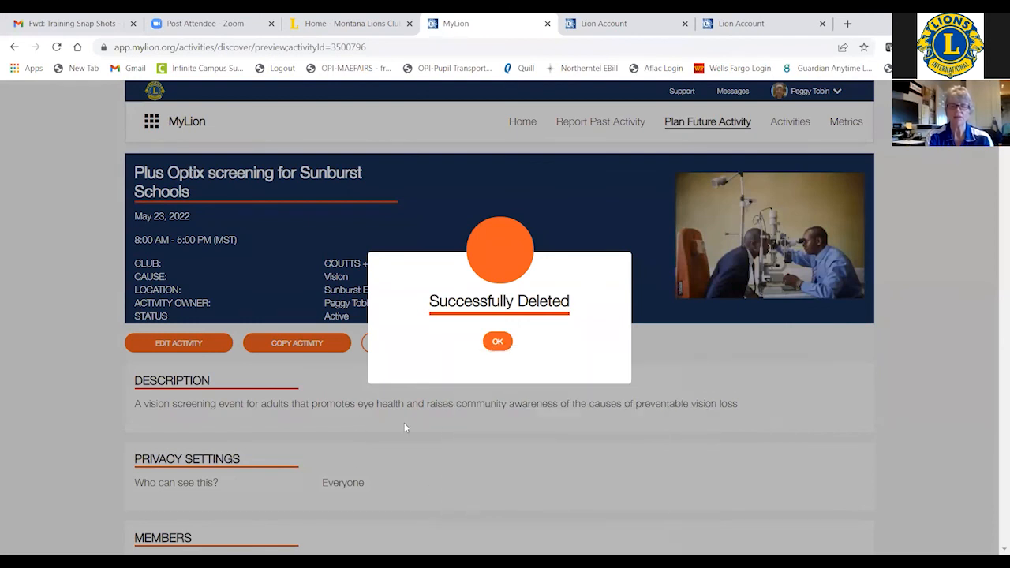
left_click(498, 342)
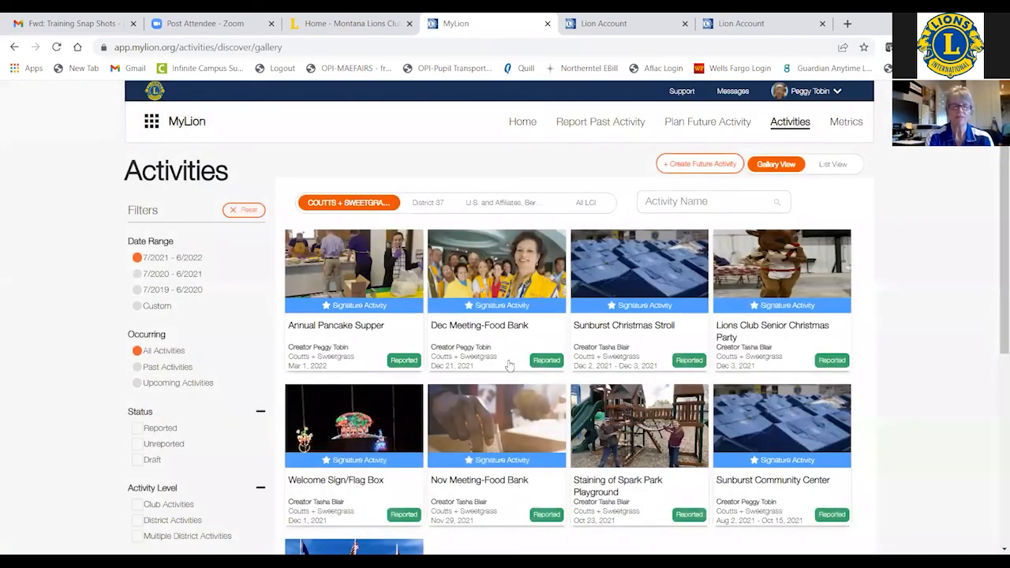
Step: Check the home page's signature and upcoming activities and the Report Past Activity lists, ending on the home page
left_click(523, 130)
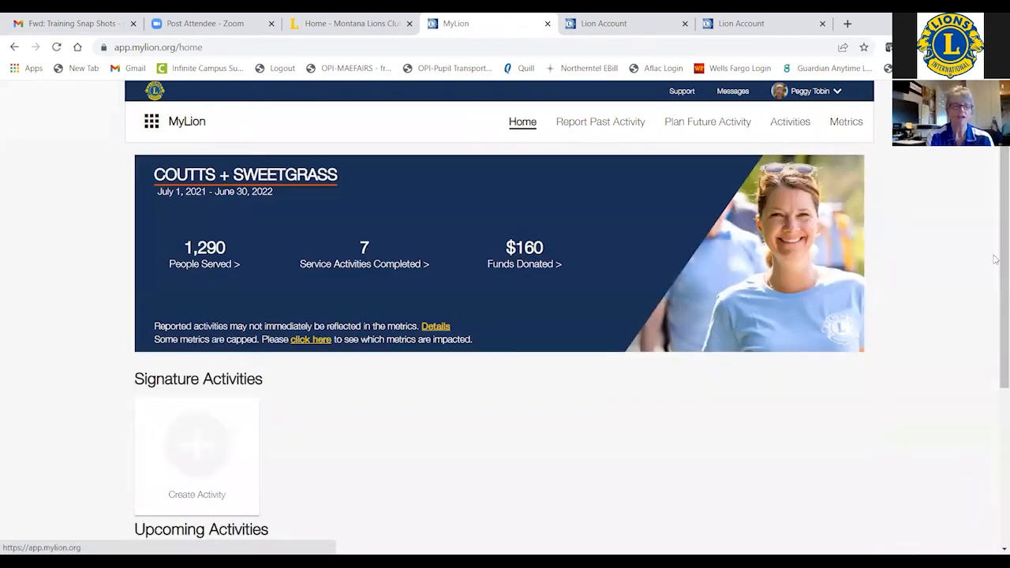
scroll(994, 308, "down", 3)
scroll(993, 356, "up", 3)
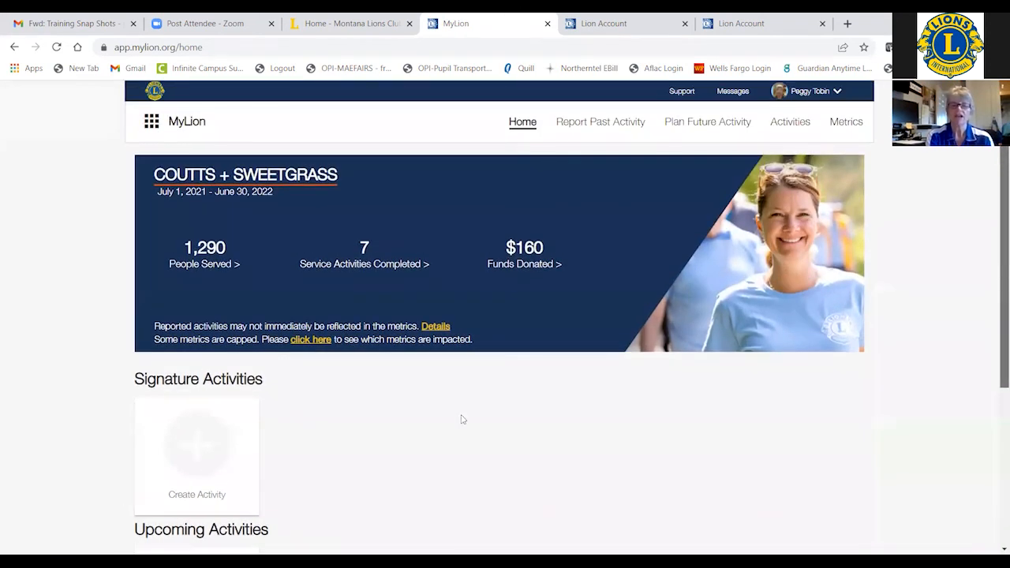
left_click(613, 125)
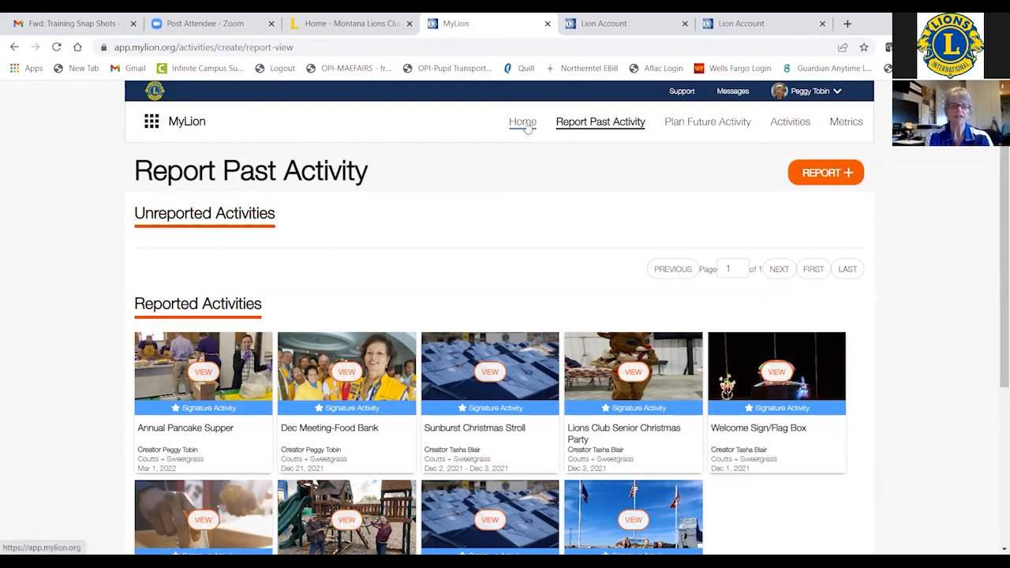
left_click(524, 124)
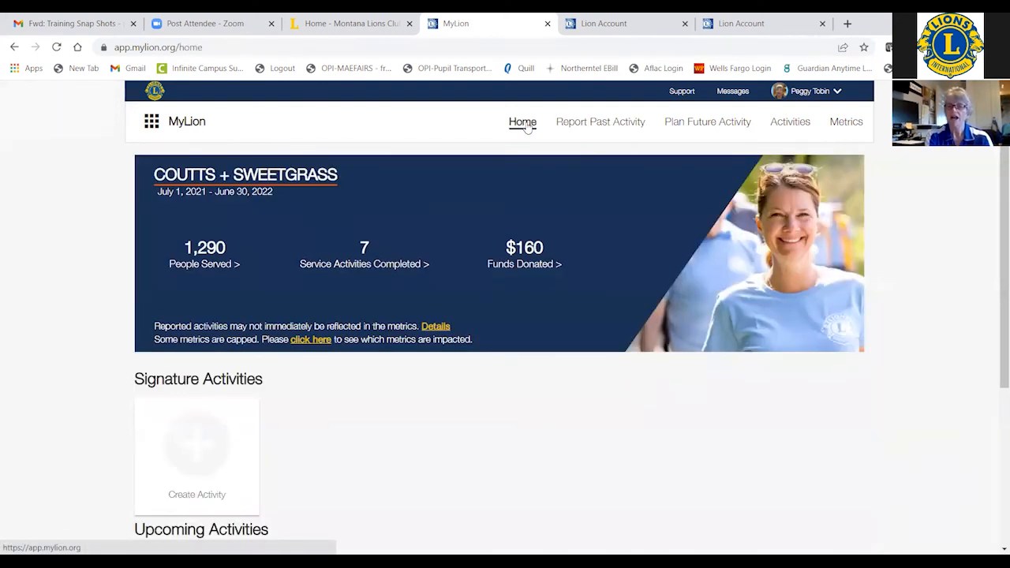